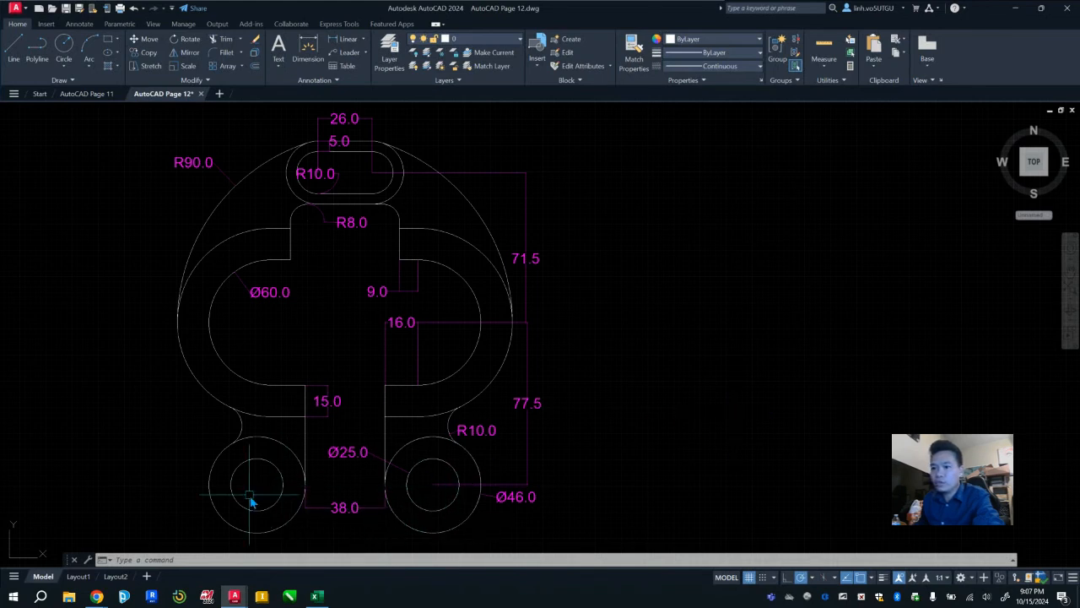
# Step: Draw a circle of diameter 25 in the empty area beside the dimensioned reference drawing, level with its lower circles
pyautogui.click(67, 52)
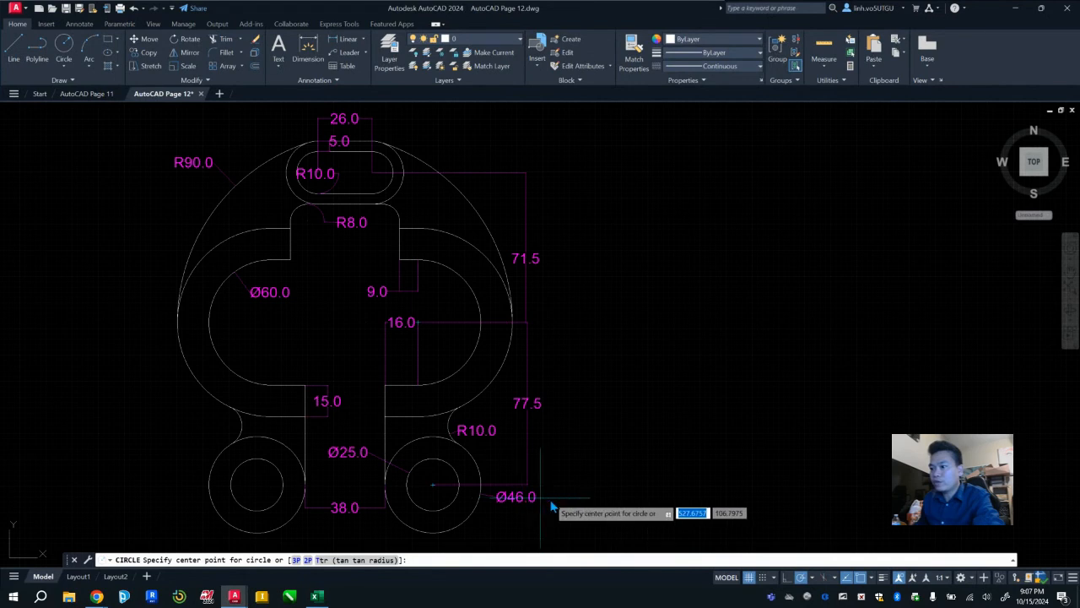
pyautogui.click(647, 488)
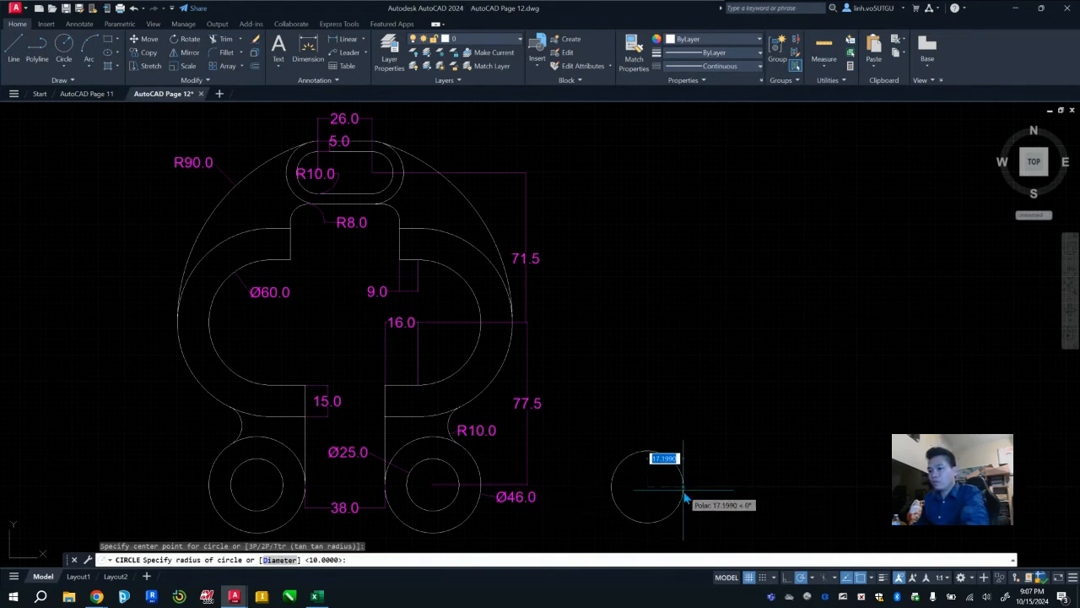
pyautogui.write('d')
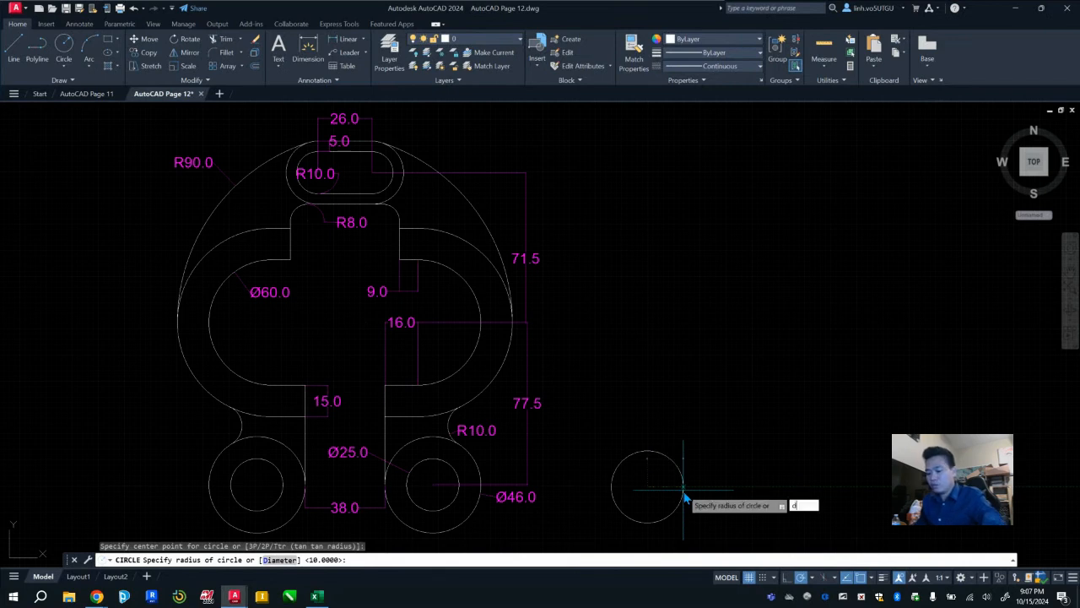
pyautogui.press('Return')
pyautogui.write('2')
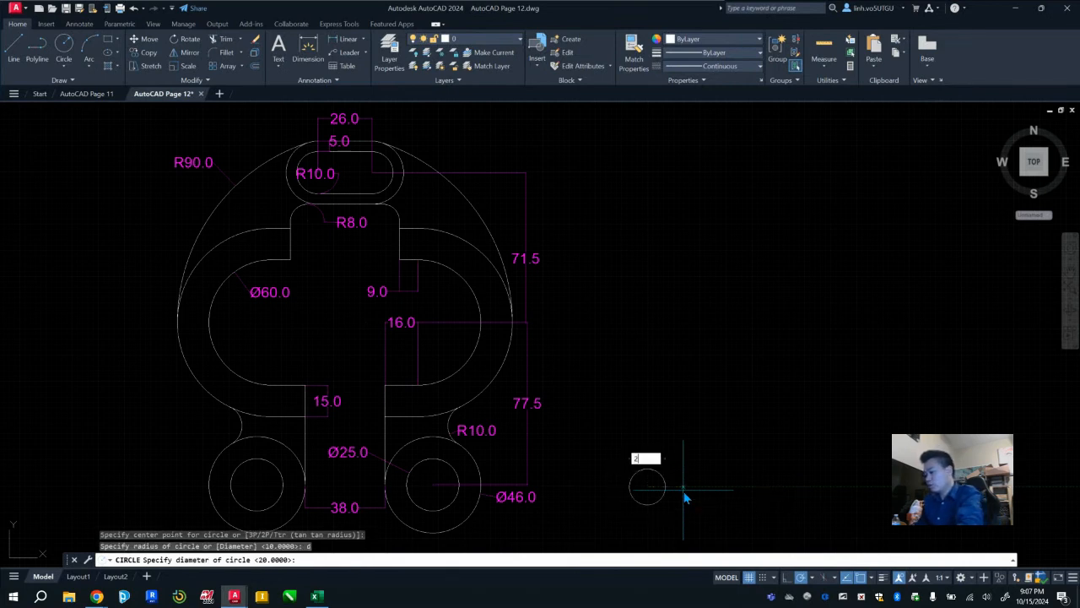
pyautogui.write('5')
pyautogui.press('Return')
# Step: Draw a concentric circle of radius 23 around the new 25-diameter circle
pyautogui.press('Return')
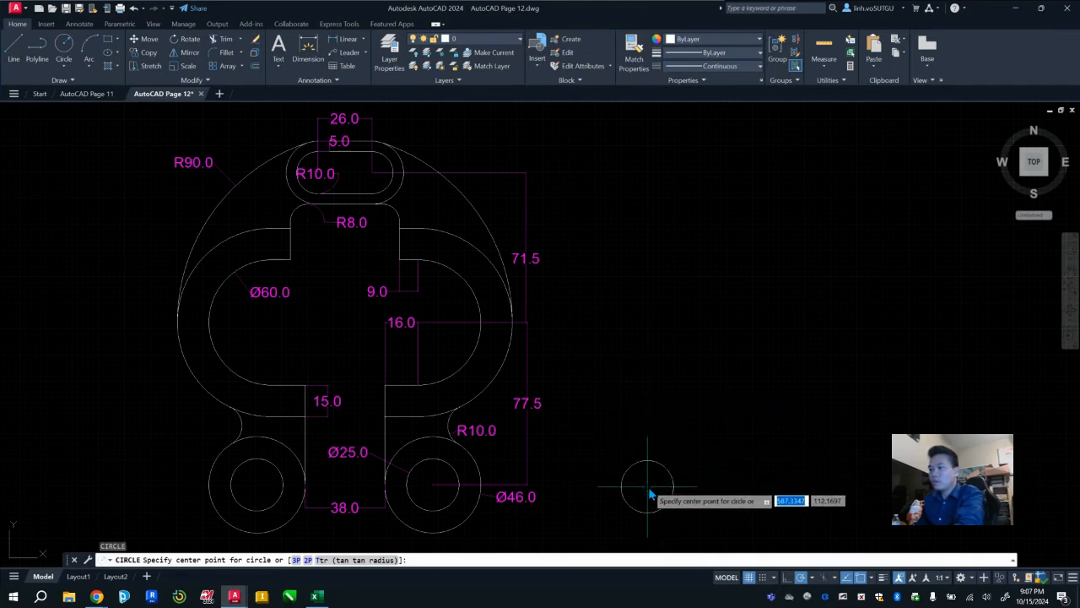
pyautogui.click(649, 488)
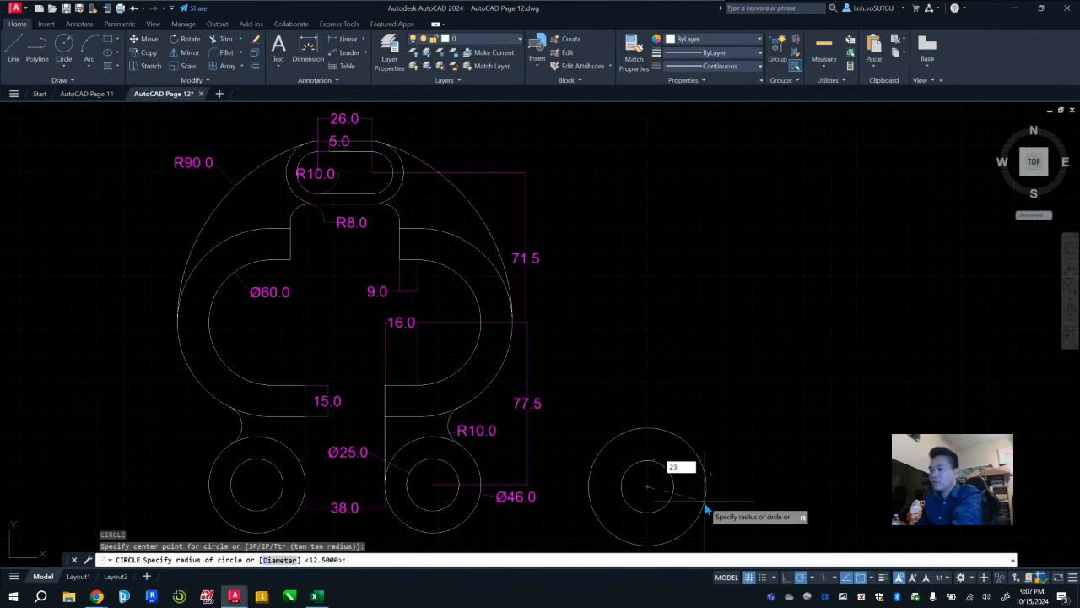
pyautogui.press('Return')
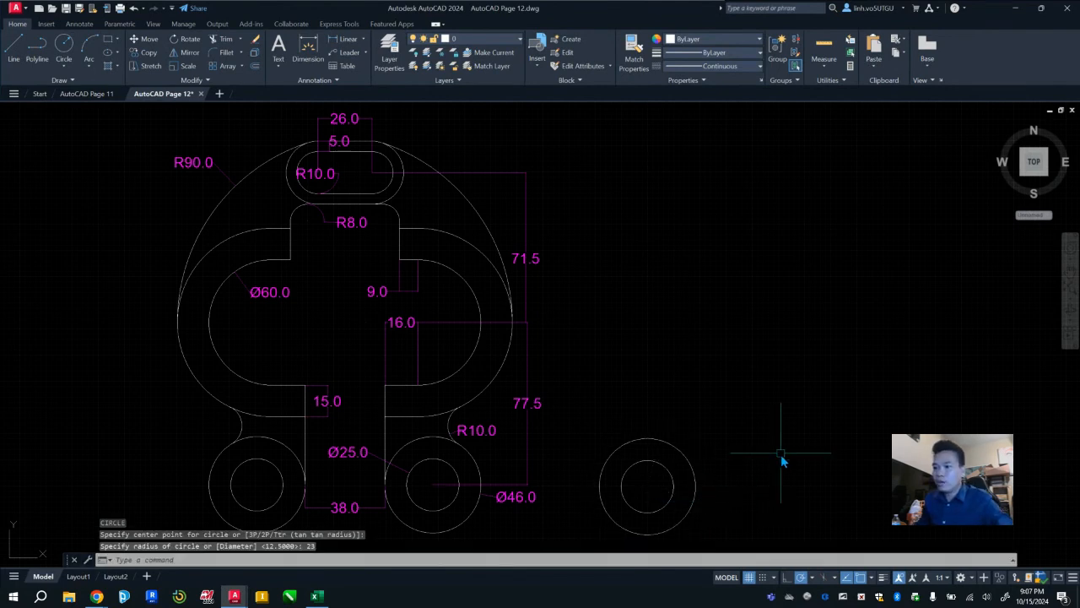
# Step: Make the Centerlines layer current and draw a horizontal line 38 long to the right from the outer circle's right quadrant
pyautogui.click(477, 39)
pyautogui.click(469, 66)
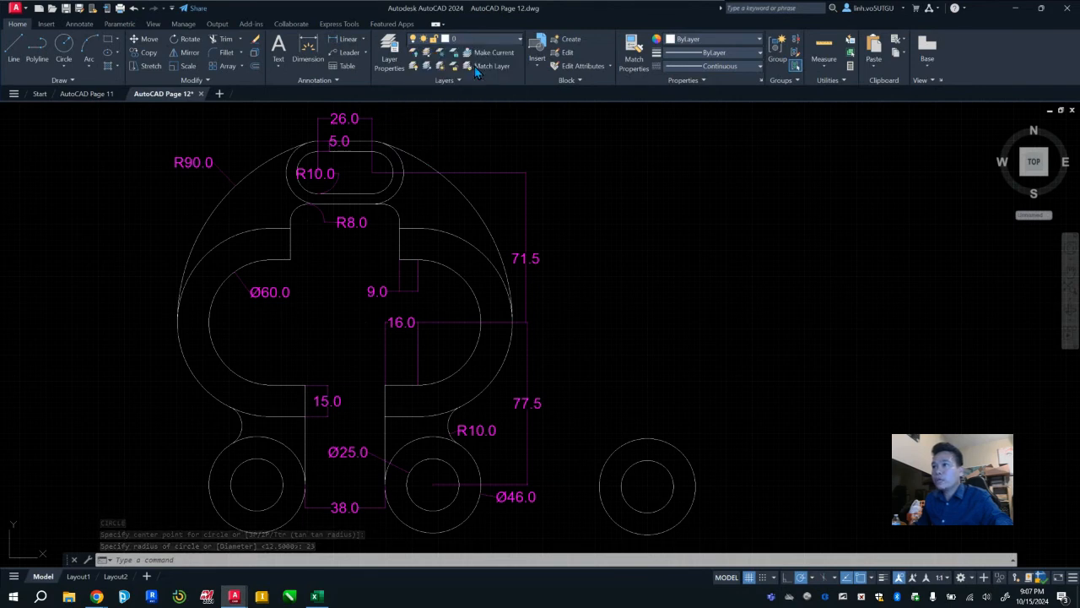
pyautogui.click(13, 51)
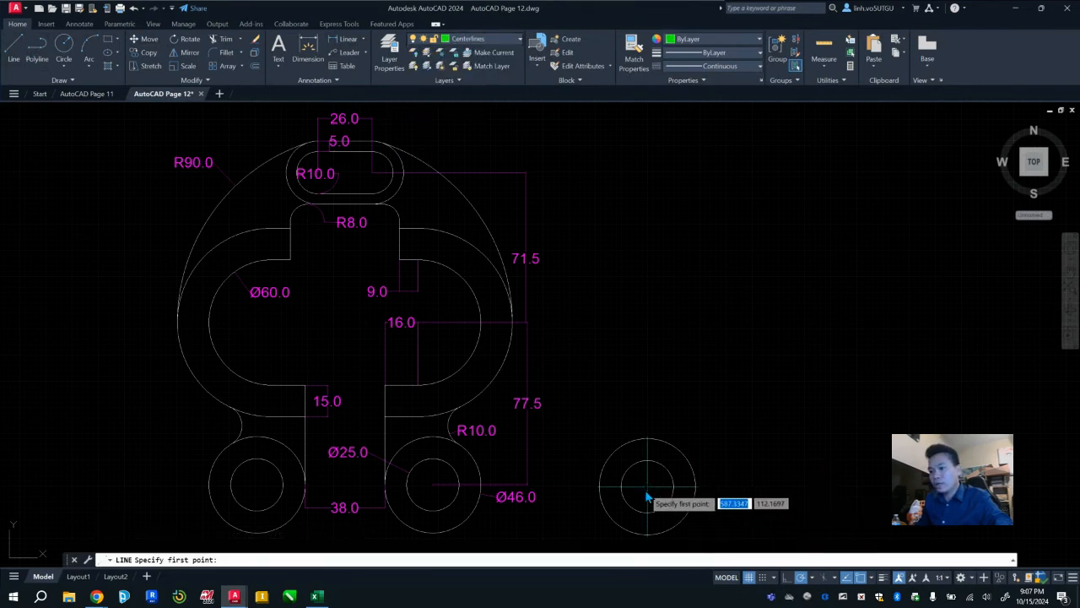
pyautogui.click(695, 488)
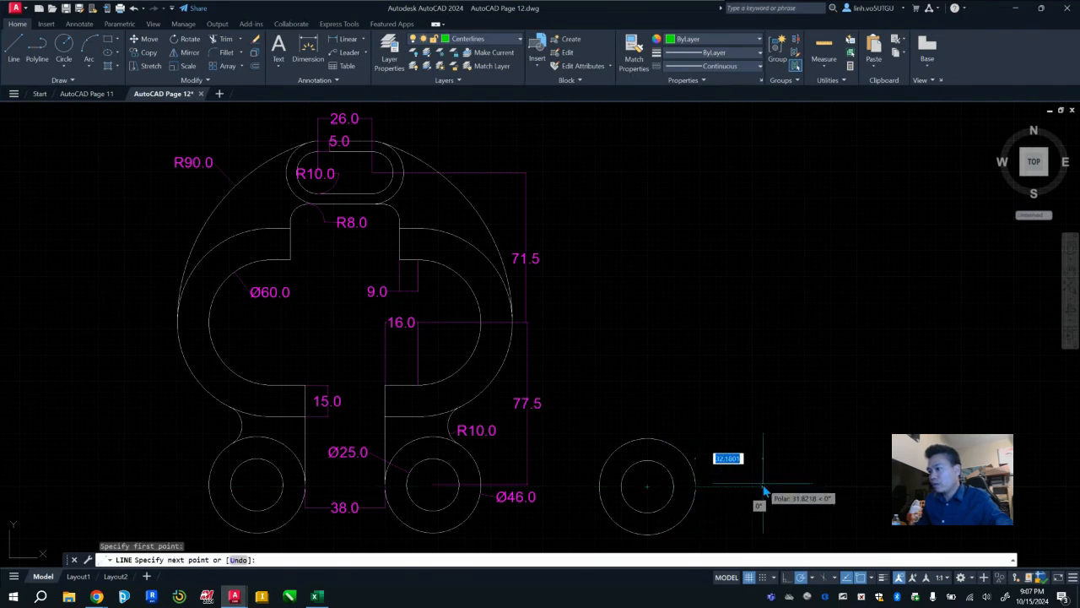
pyautogui.write('3')
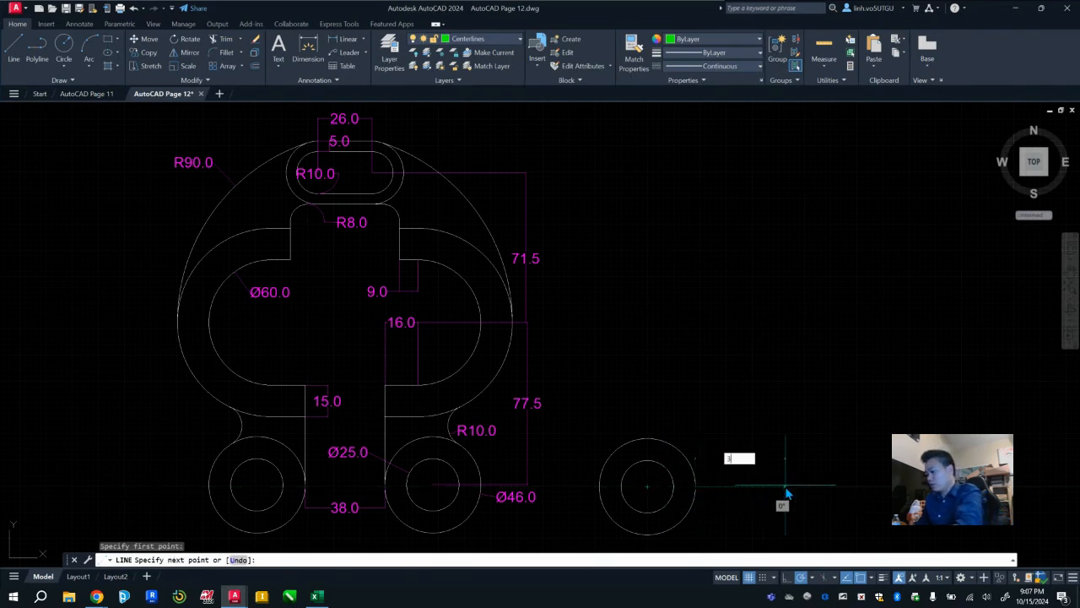
pyautogui.write('8')
pyautogui.press('Return')
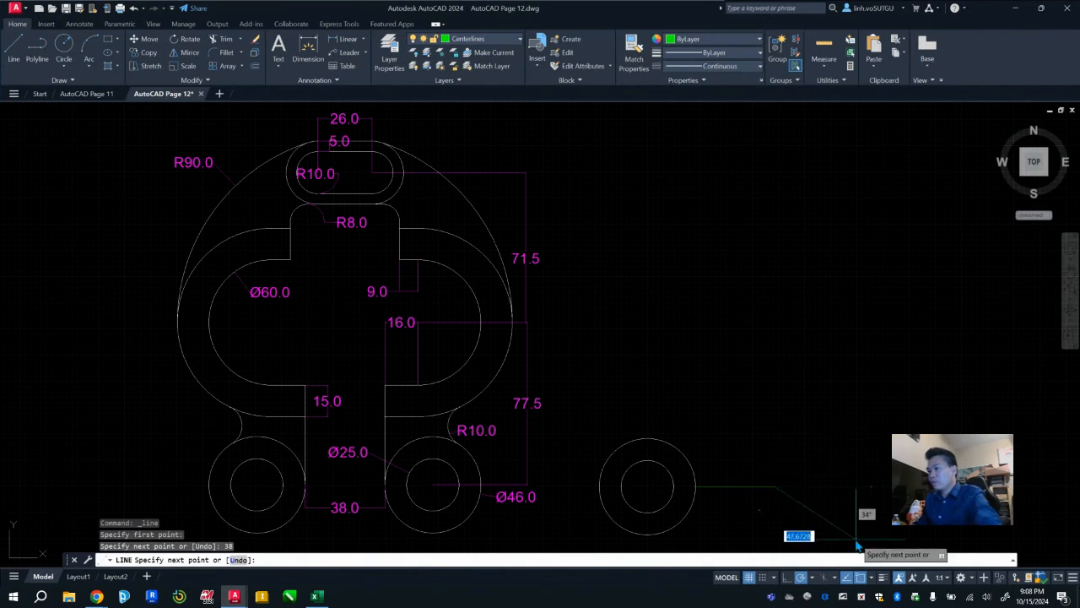
pyautogui.press('Escape')
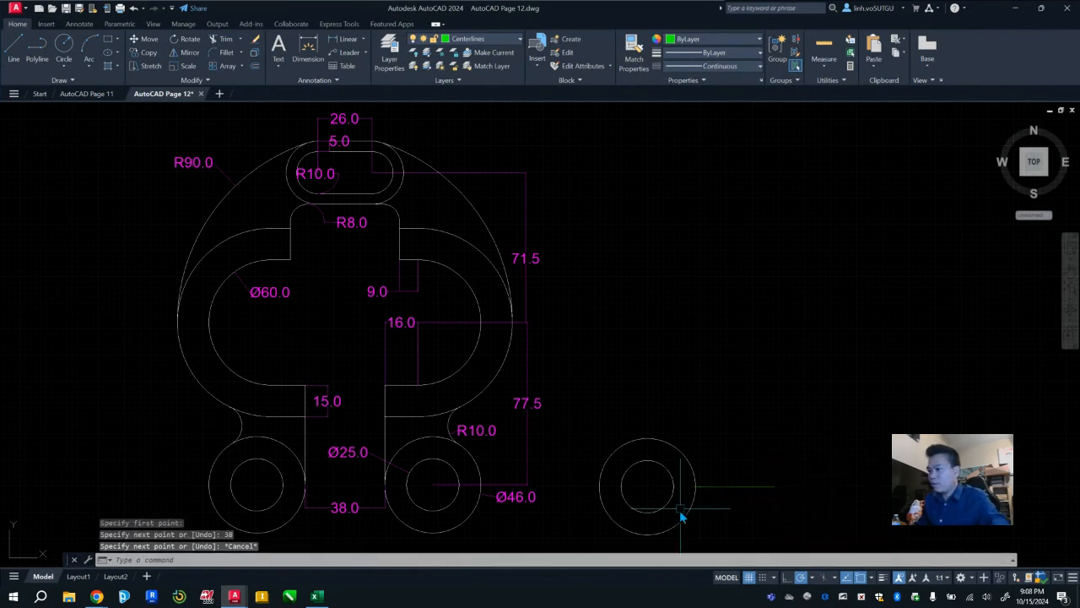
# Step: Copy both concentric circles from the outer circle's left quadrant to the free end of the 38-long line
pyautogui.click(145, 52)
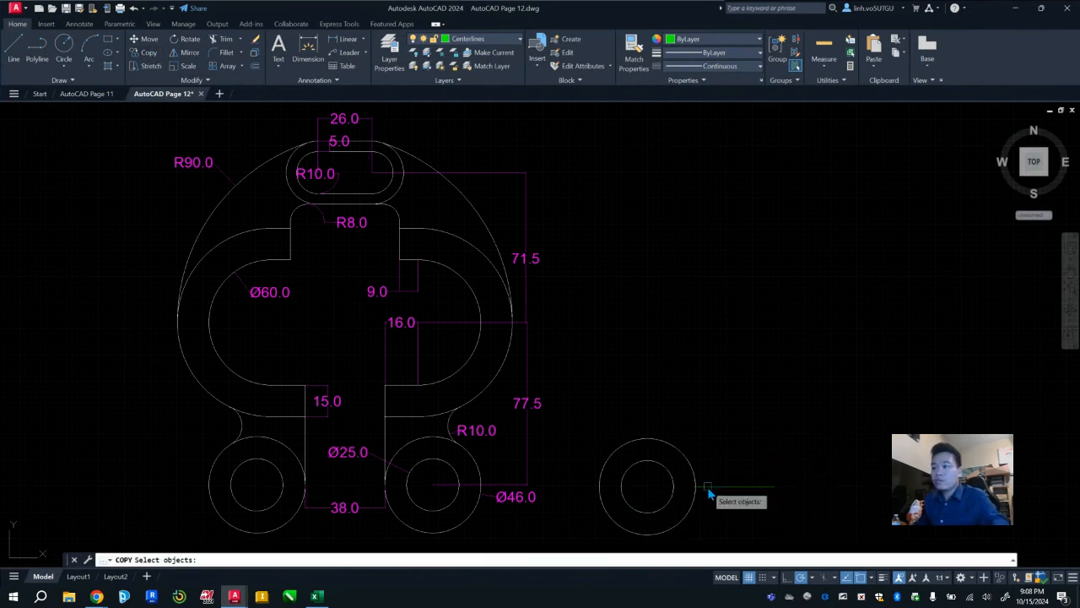
pyautogui.click(688, 511)
pyautogui.click(673, 502)
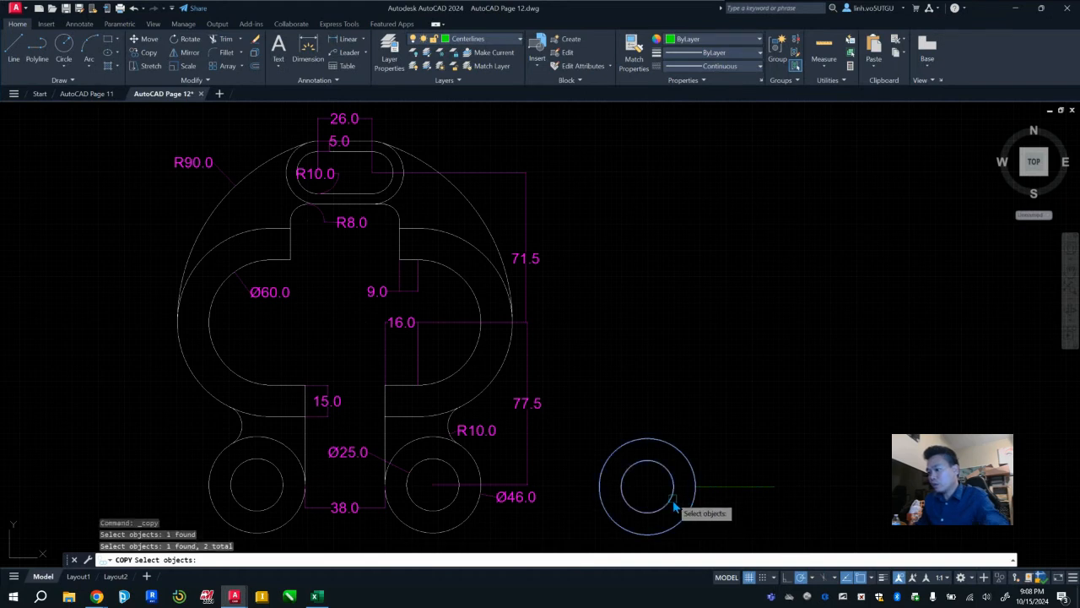
pyautogui.press('Return')
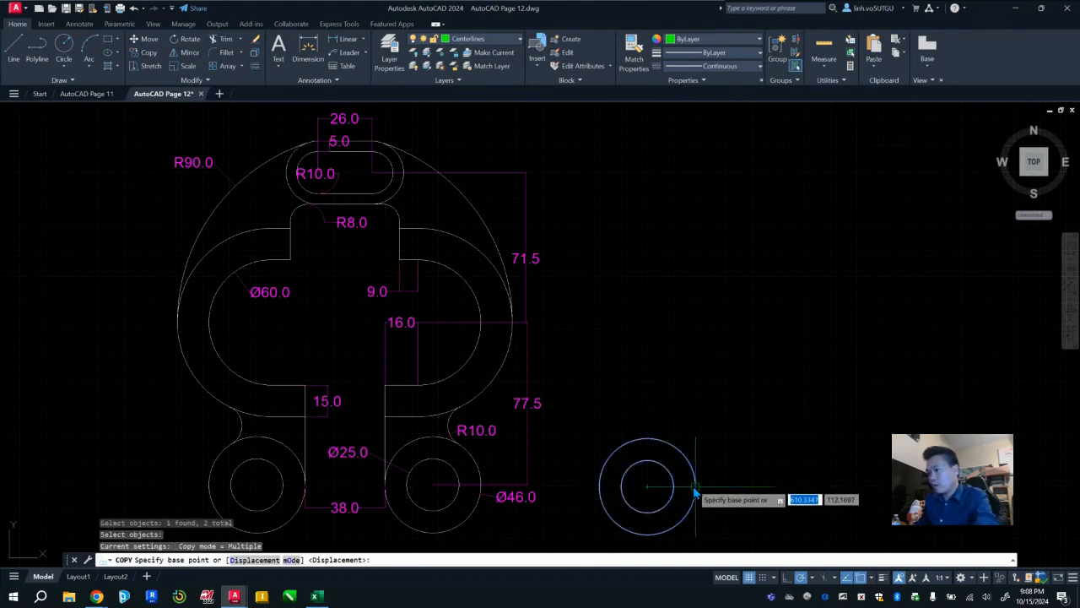
pyautogui.click(599, 486)
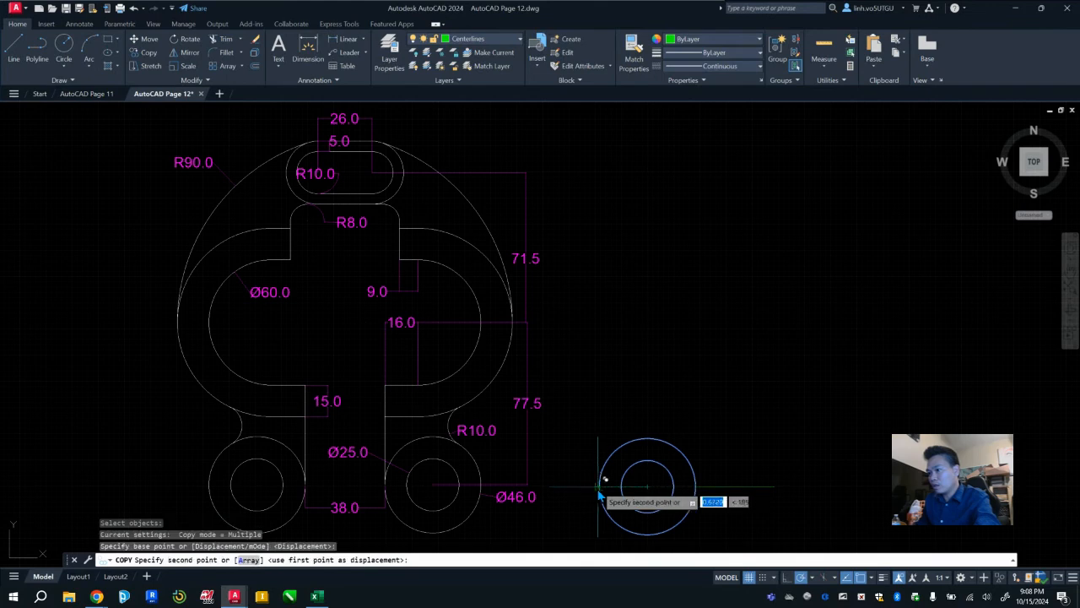
pyautogui.click(775, 486)
pyautogui.press('Escape')
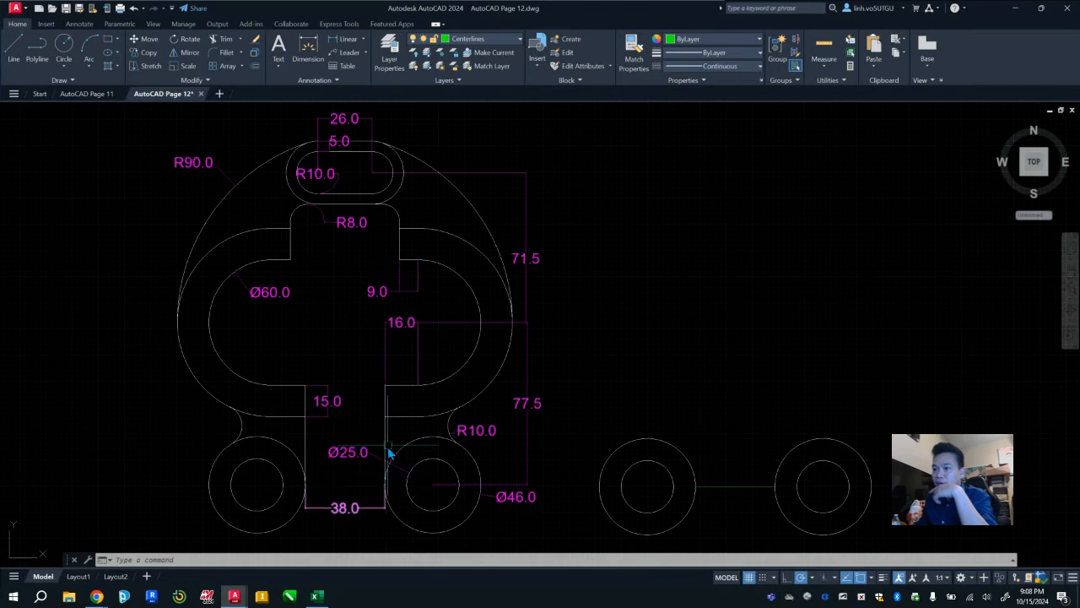
# Step: Draw a centerline from the 38-long line's right end, 77.5 straight up and 16 to the right
pyautogui.click(386, 326)
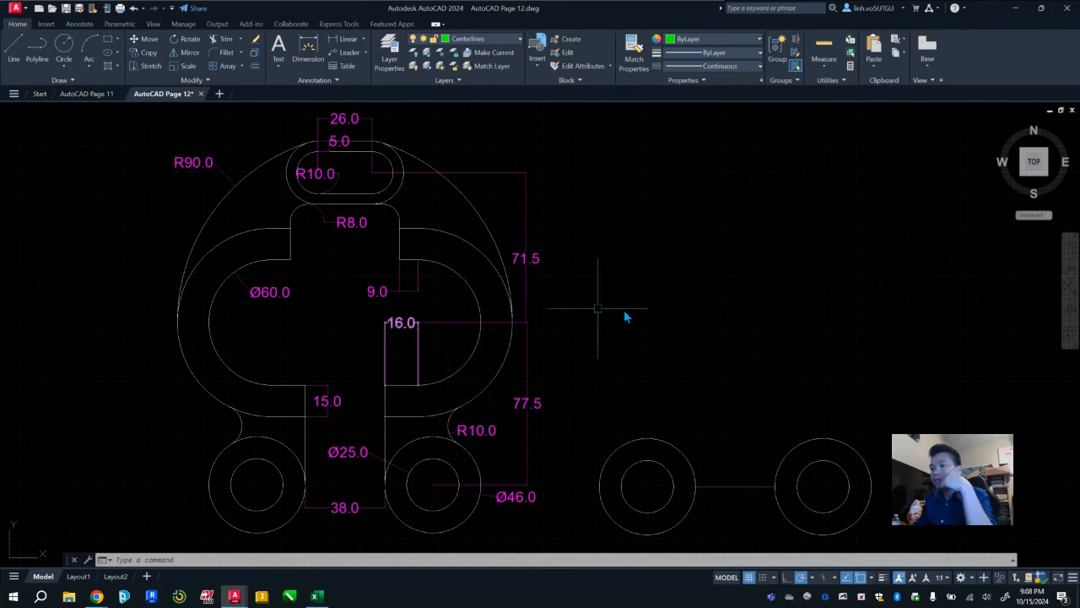
pyautogui.click(13, 49)
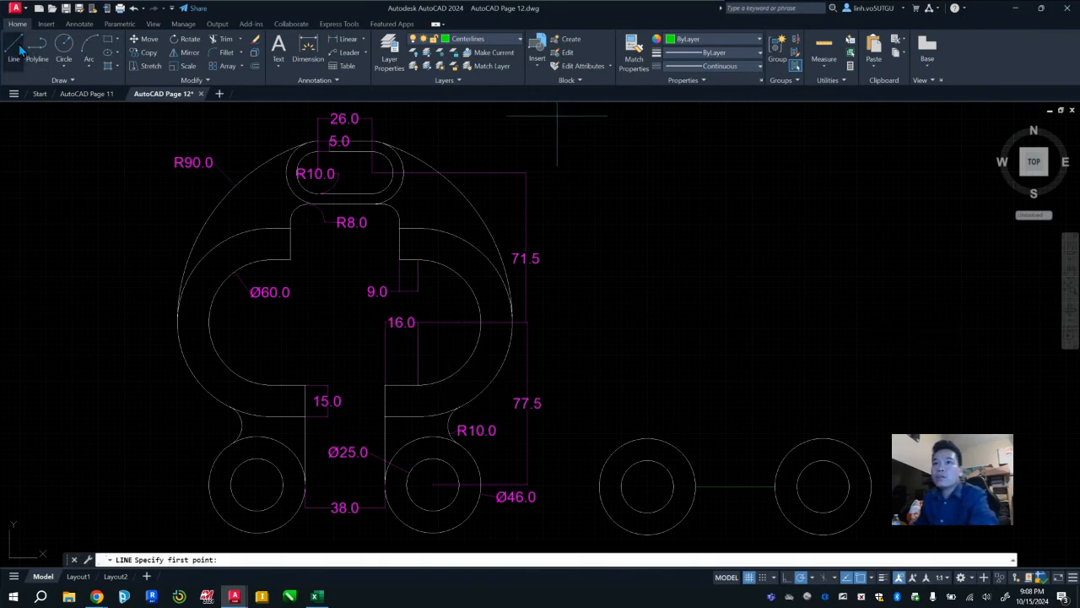
pyautogui.click(774, 487)
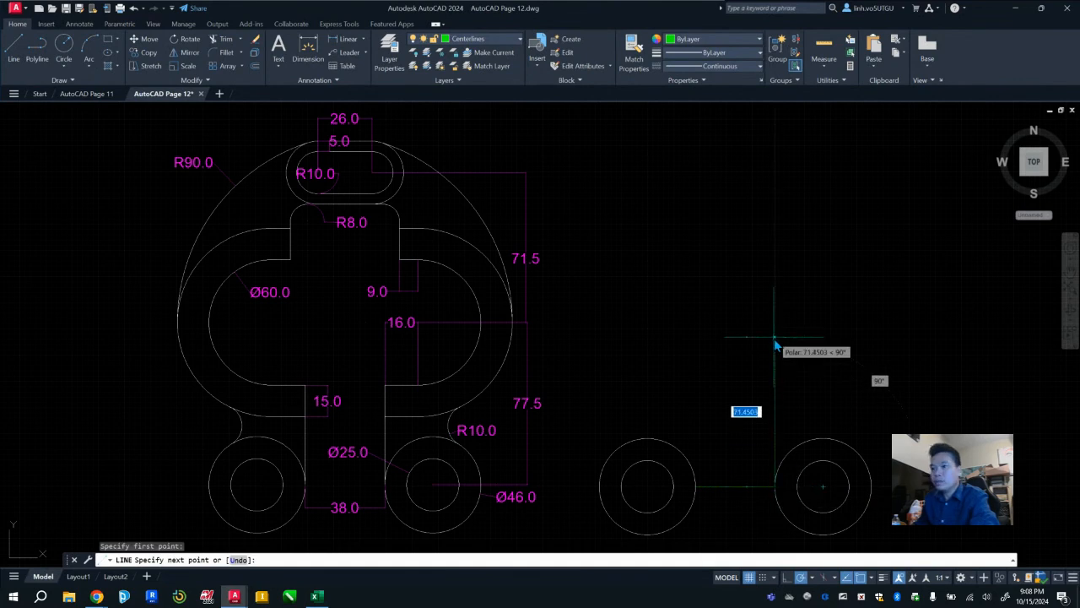
pyautogui.write('71.5')
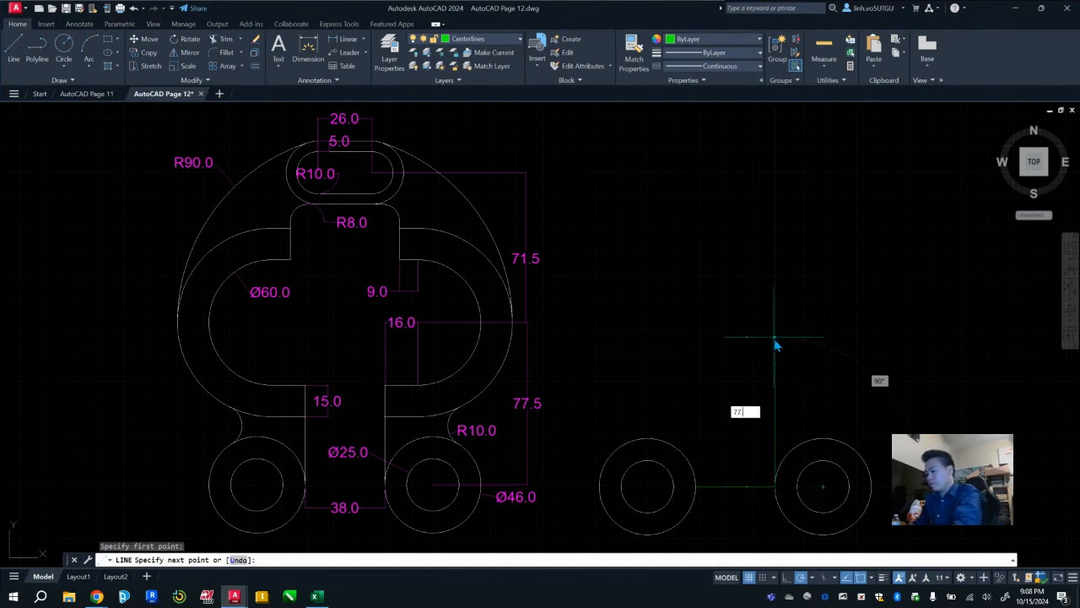
pyautogui.press('Return')
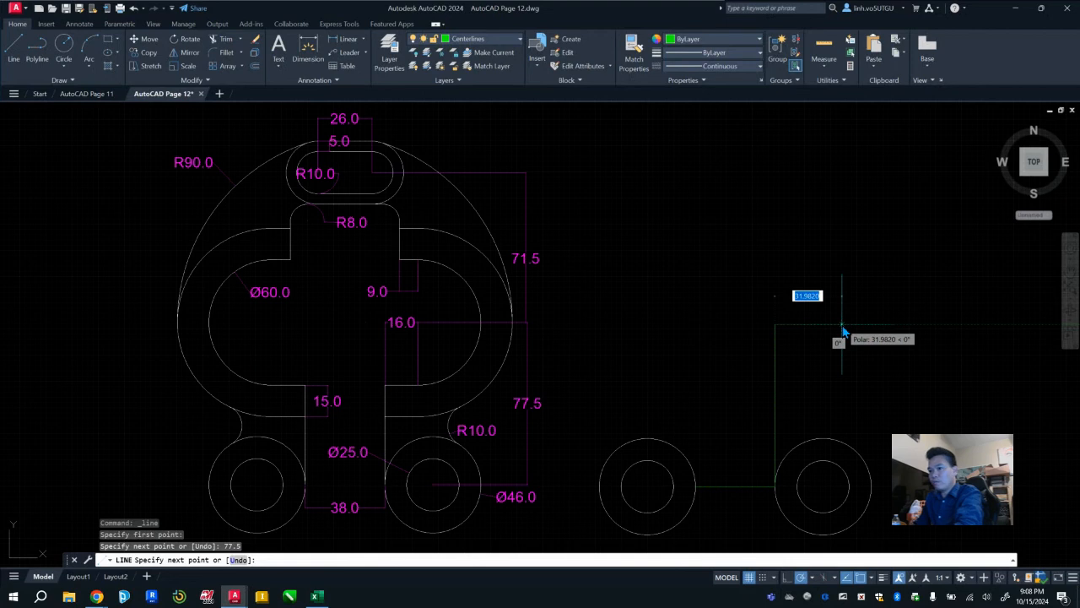
pyautogui.write('16')
pyautogui.press('Return')
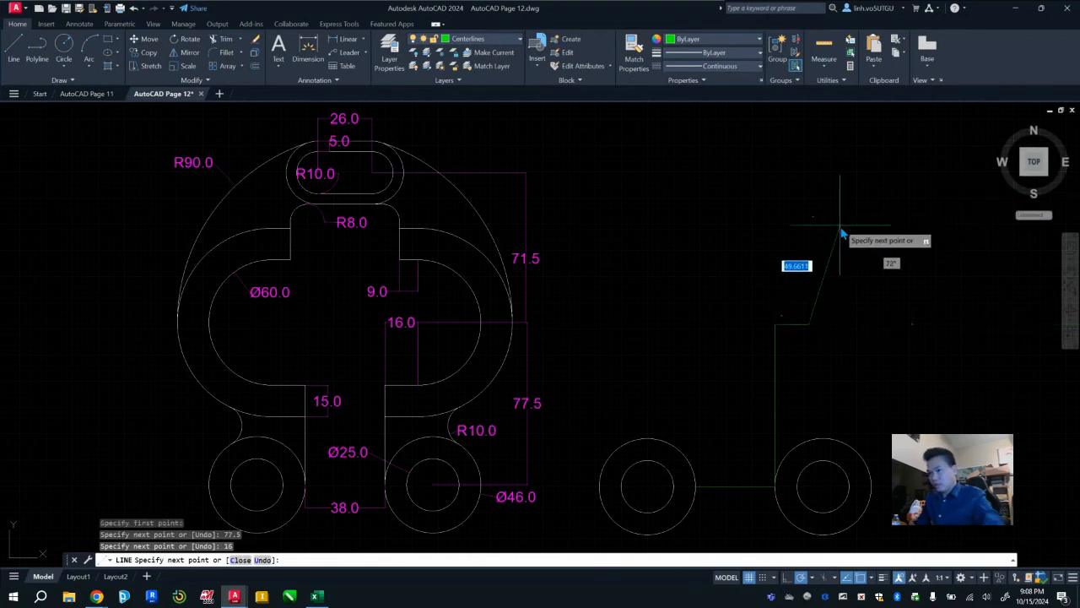
pyautogui.press('Escape')
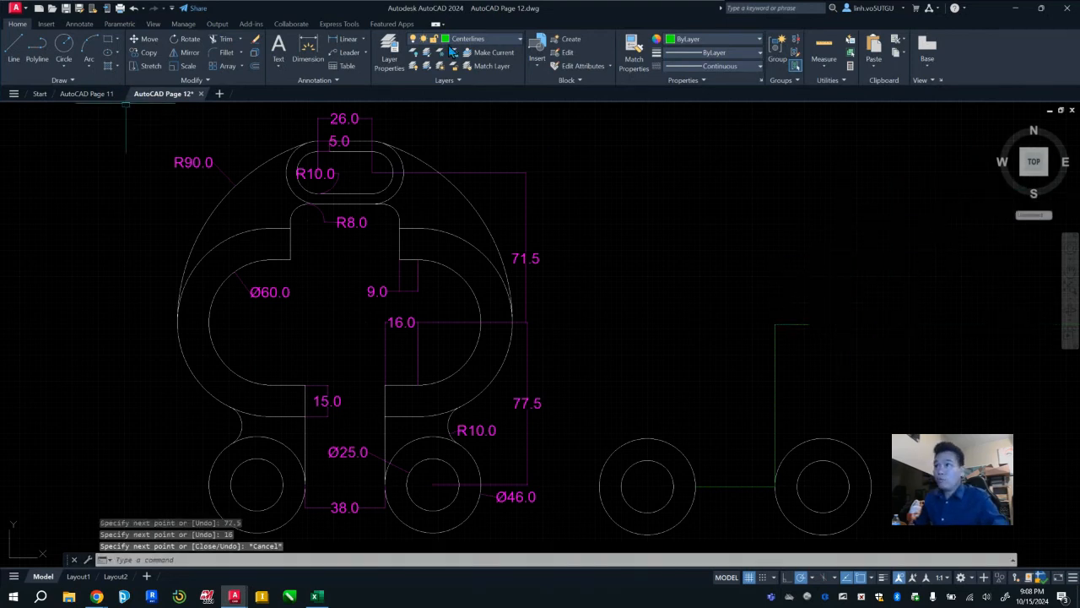
# Step: Make layer 0 the current layer
pyautogui.click(487, 40)
pyautogui.click(468, 54)
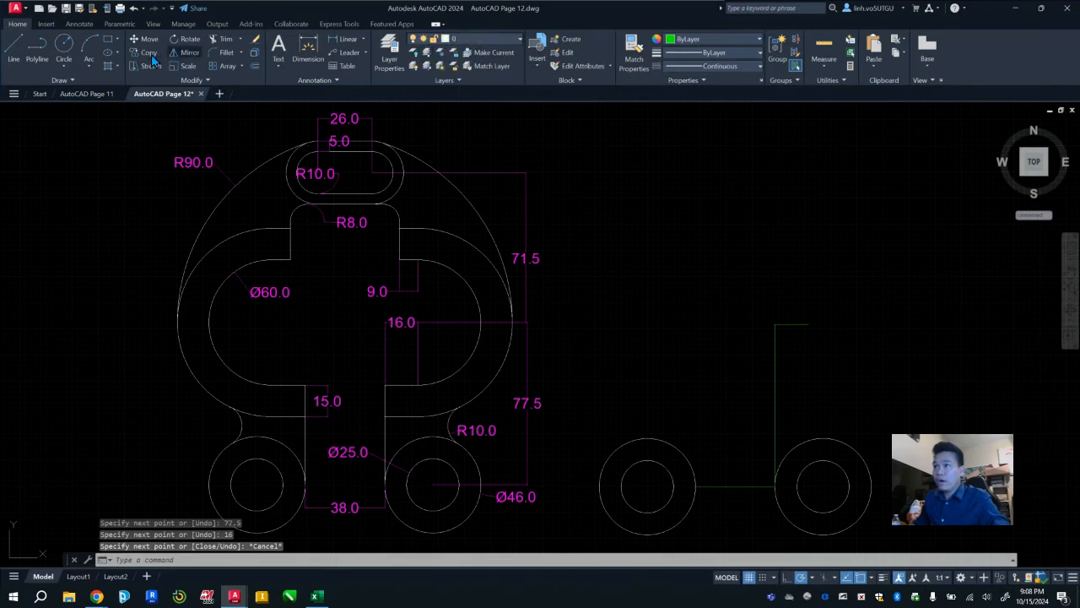
pyautogui.click(63, 50)
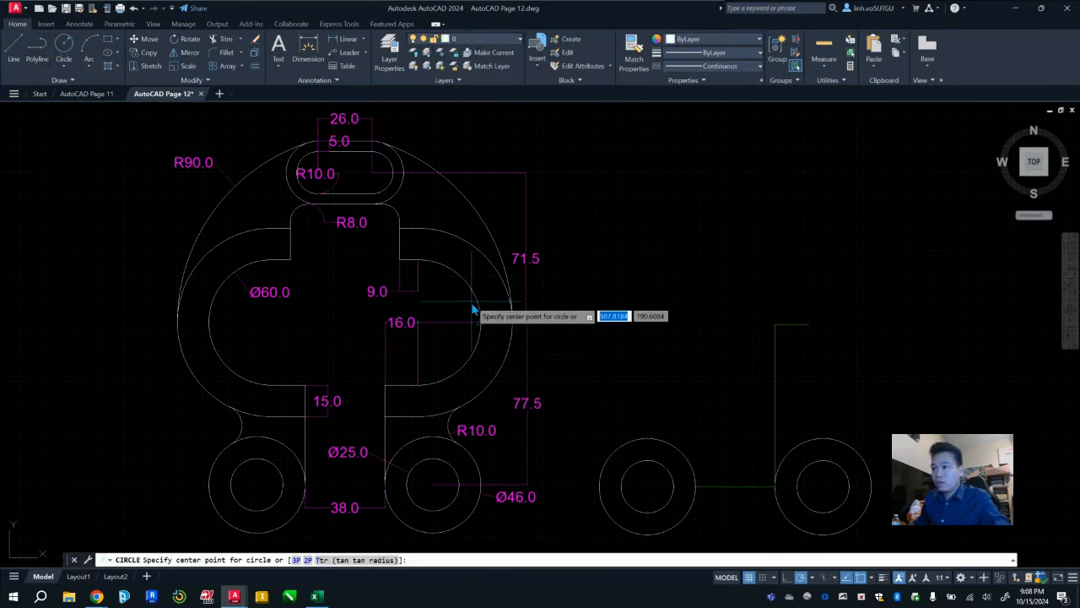
pyautogui.press('Escape')
# Step: Examine the reference drawing's inner and outer side arcs together with the diameter and offset dimensions that define them
pyautogui.click(479, 310)
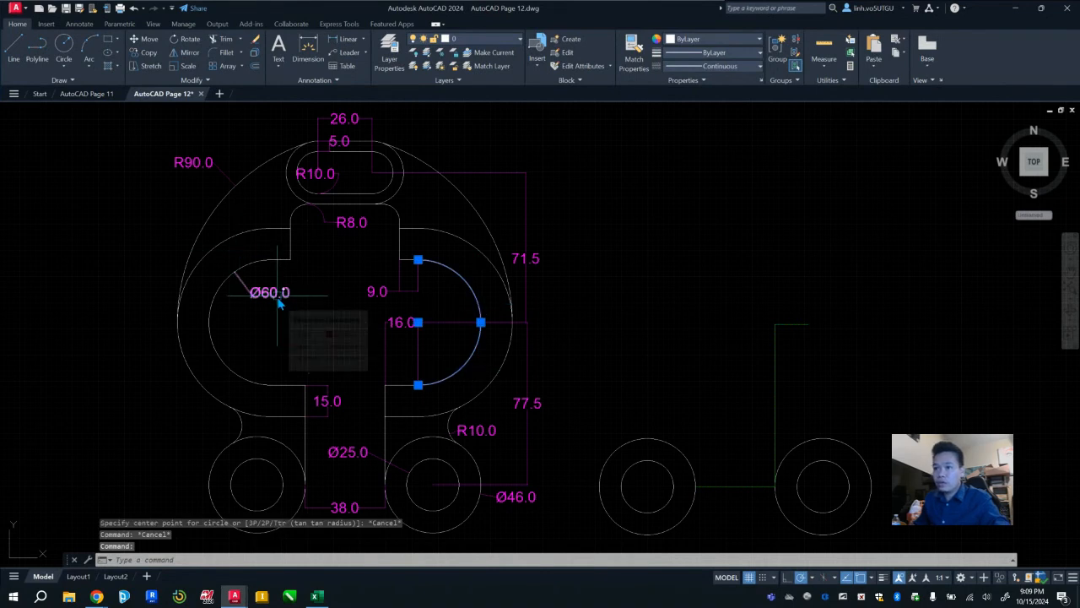
pyautogui.press('Escape')
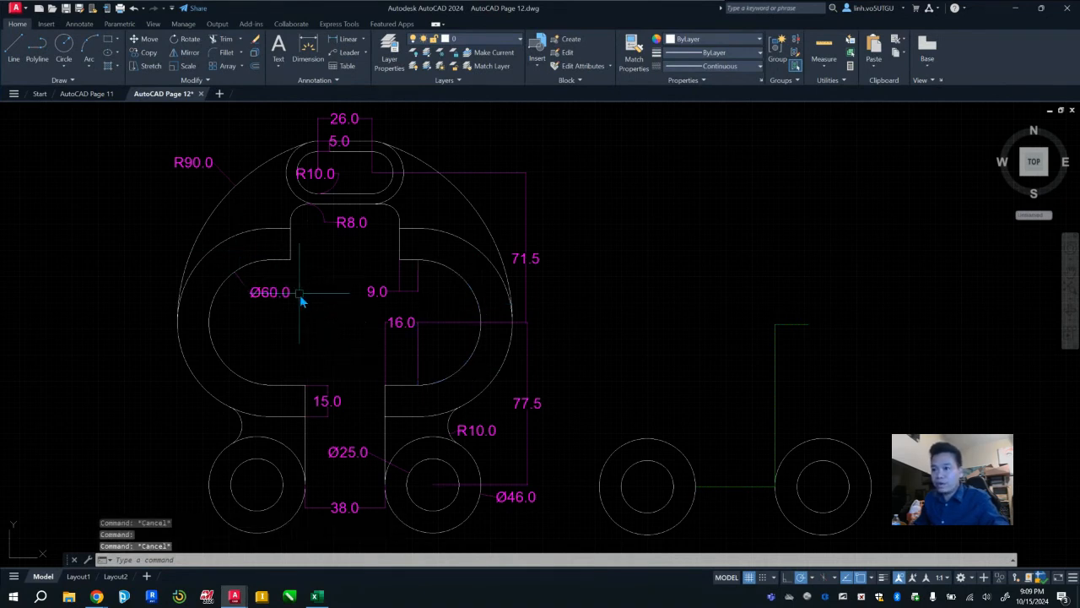
pyautogui.click(472, 293)
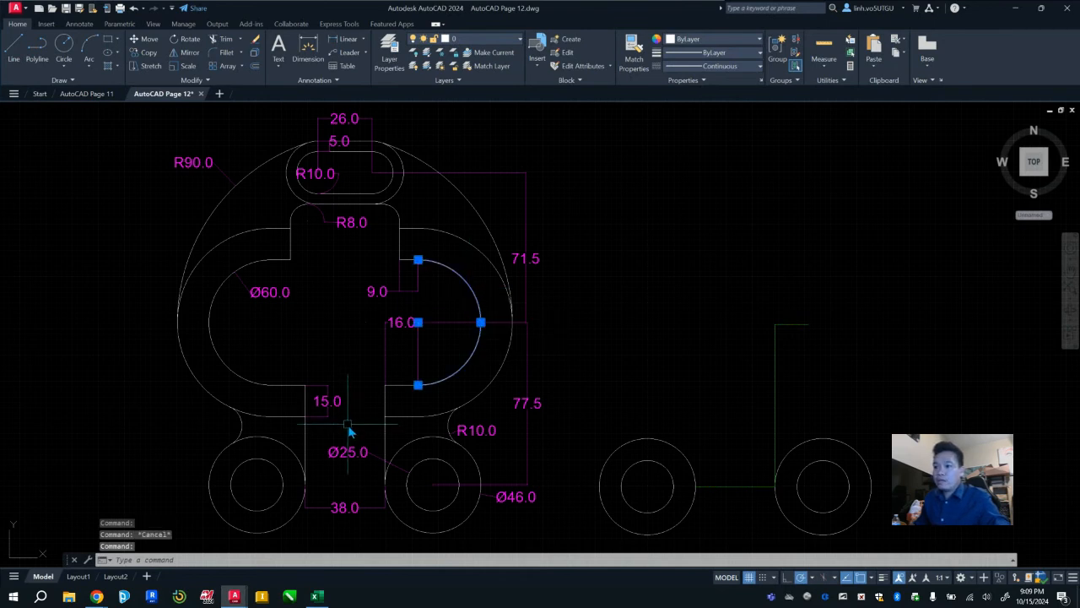
pyautogui.click(329, 409)
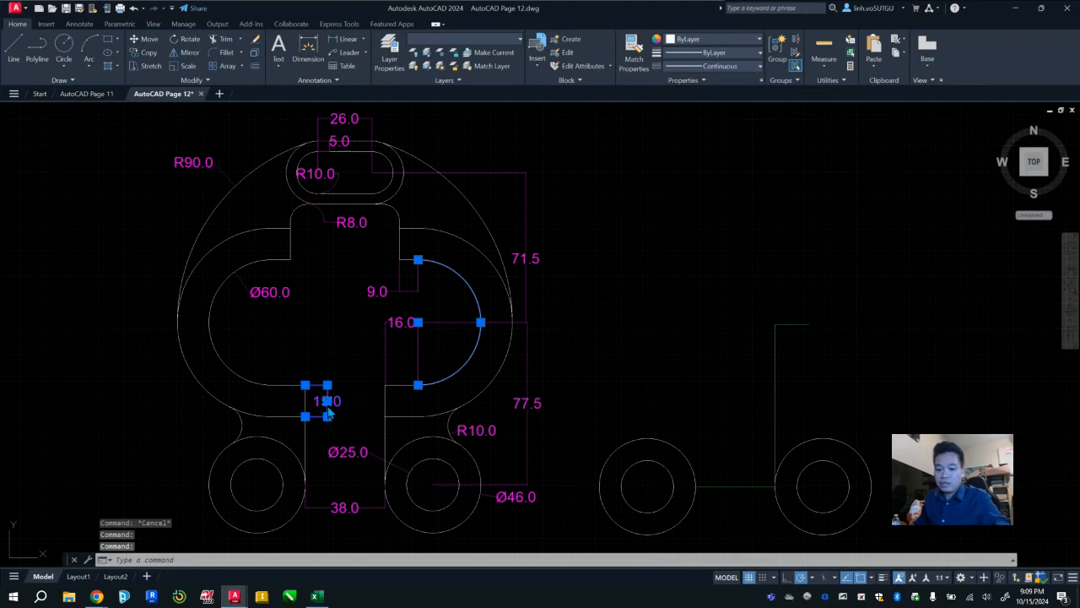
pyautogui.press('Escape')
pyautogui.click(327, 407)
pyautogui.press('Escape')
pyautogui.click(195, 376)
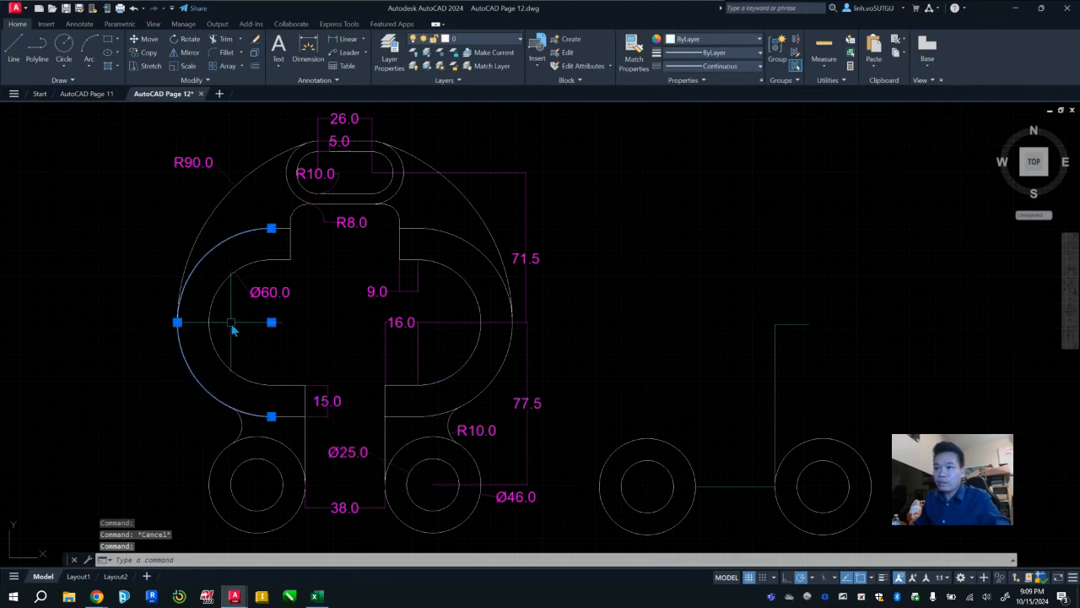
pyautogui.click(329, 409)
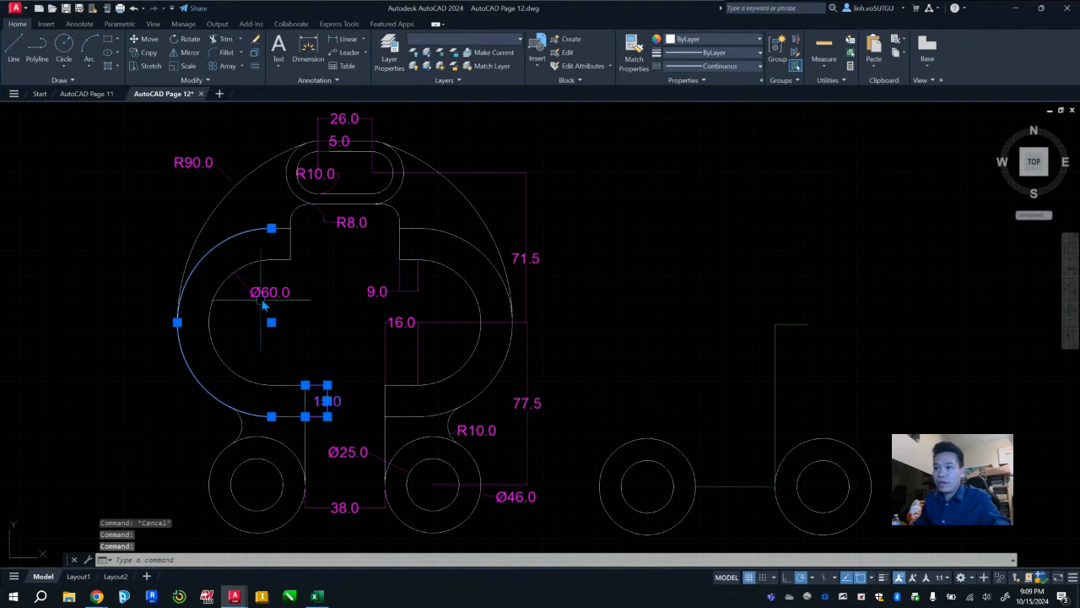
pyautogui.press('Escape')
pyautogui.click(244, 277)
pyautogui.press('Escape')
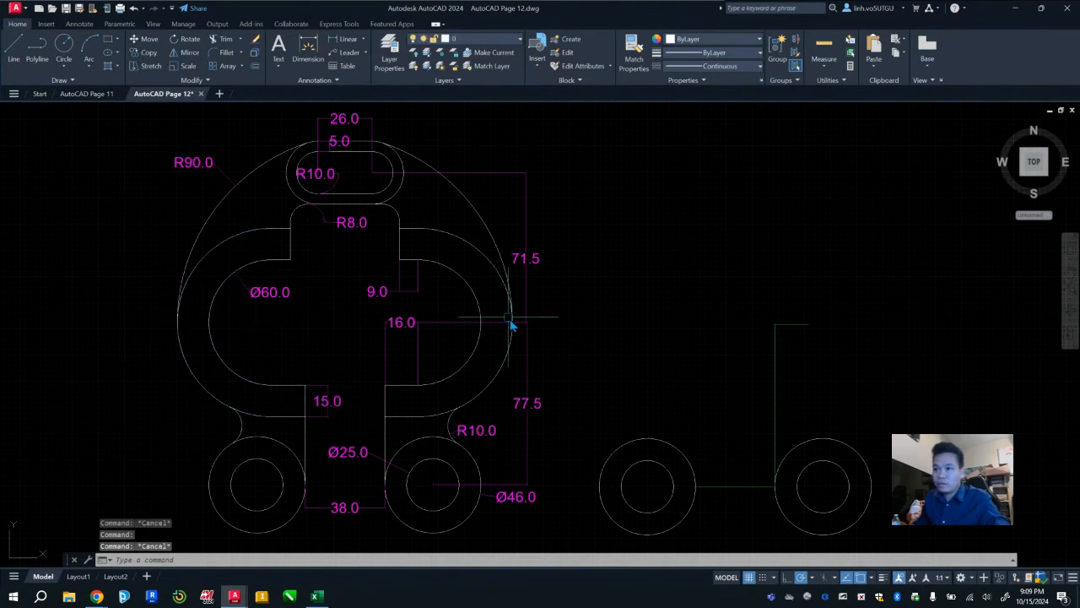
# Step: Draw two concentric circles of radius 30 and 45 centred on the free end of the 16-long centerline
pyautogui.click(65, 46)
pyautogui.click(808, 326)
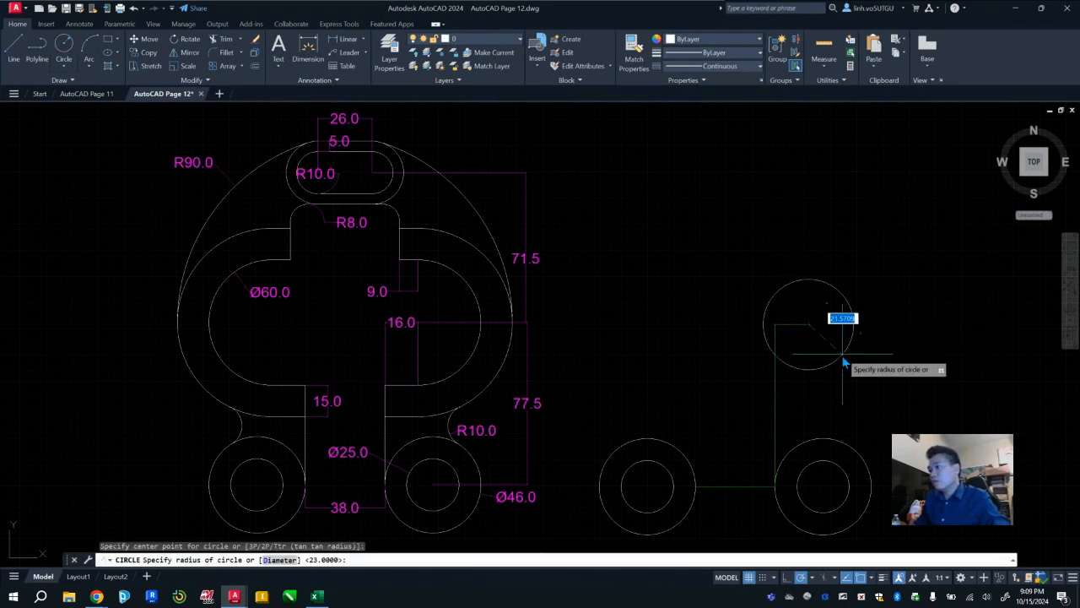
pyautogui.write('30')
pyautogui.press('Return')
pyautogui.press('Return')
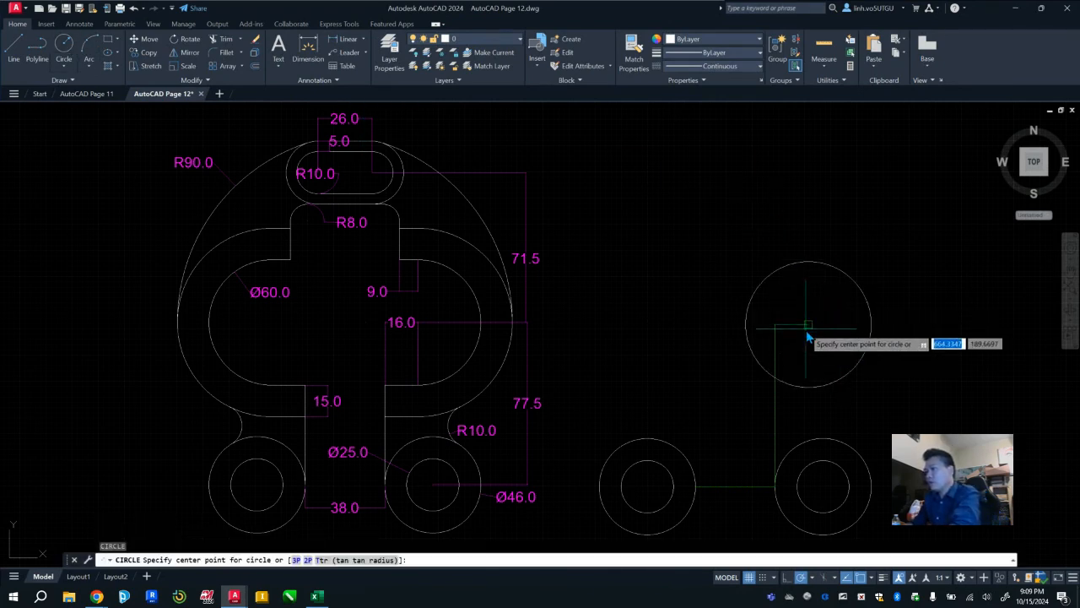
pyautogui.click(807, 327)
pyautogui.write('45')
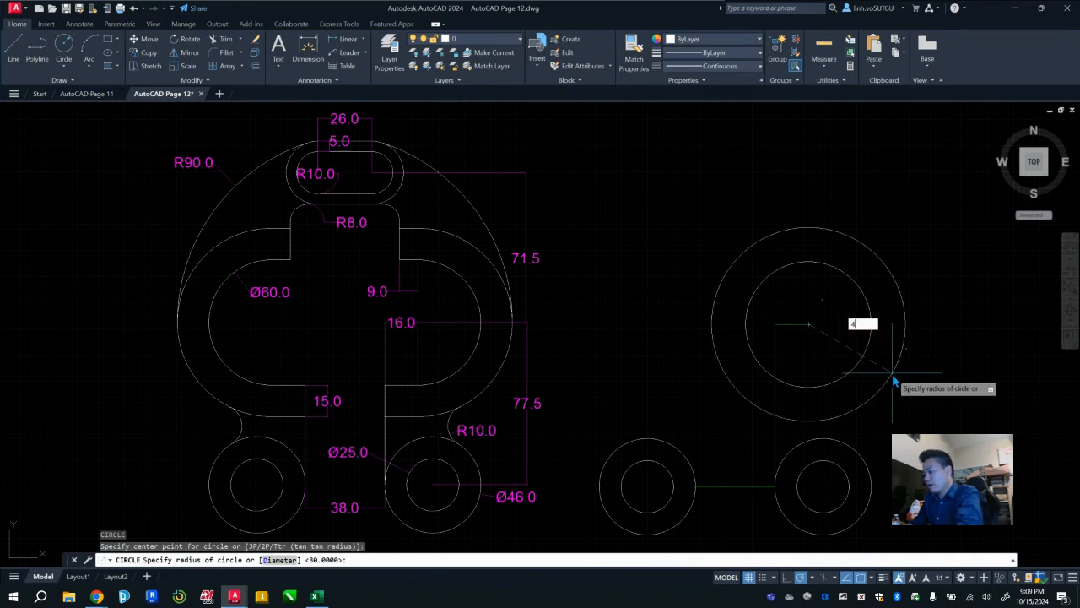
pyautogui.press('Return')
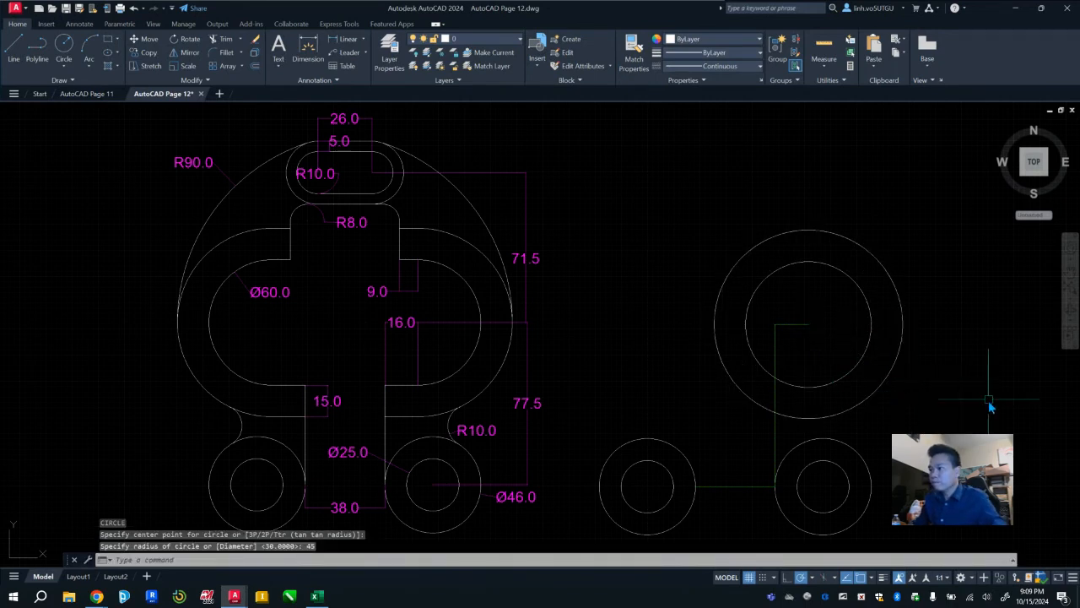
pyautogui.press('Escape')
pyautogui.click(775, 440)
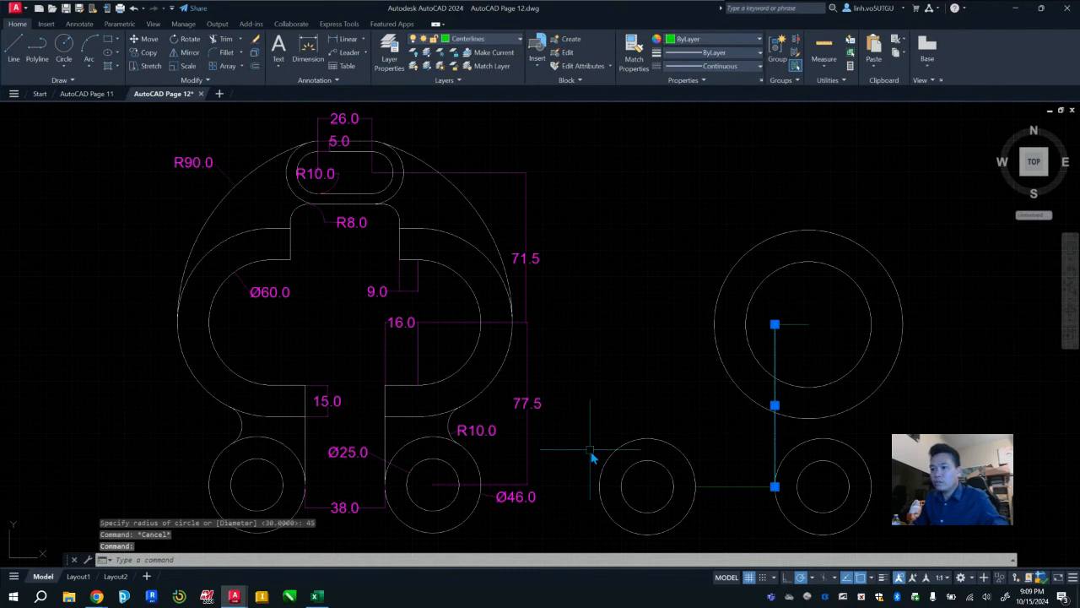
pyautogui.press('Escape')
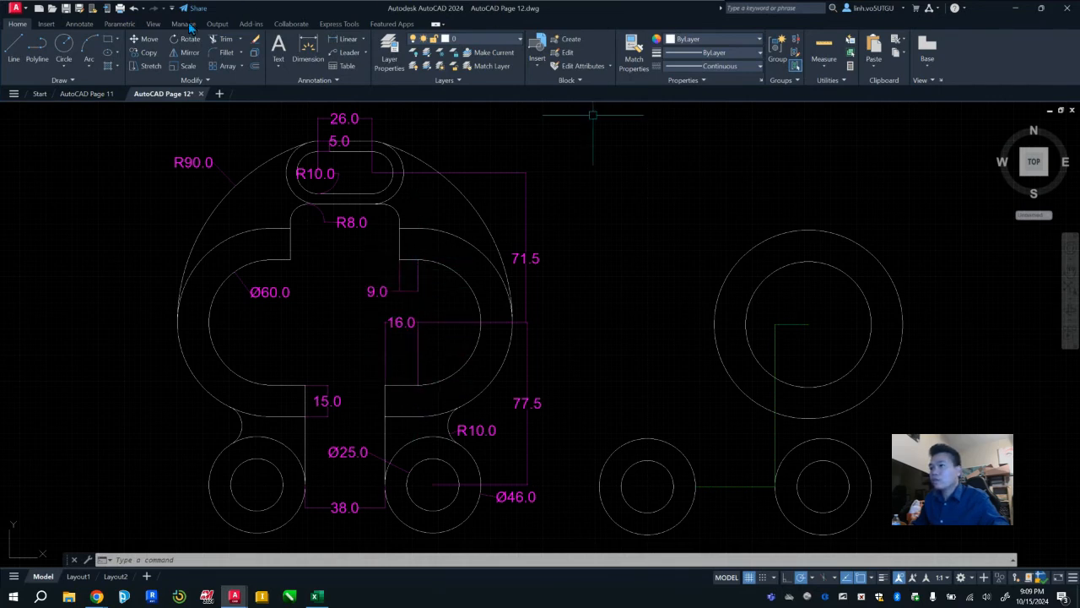
# Step: On the Centerlines layer, draw a vertical line about 53 long upward from the centre of the two new circles
pyautogui.click(504, 39)
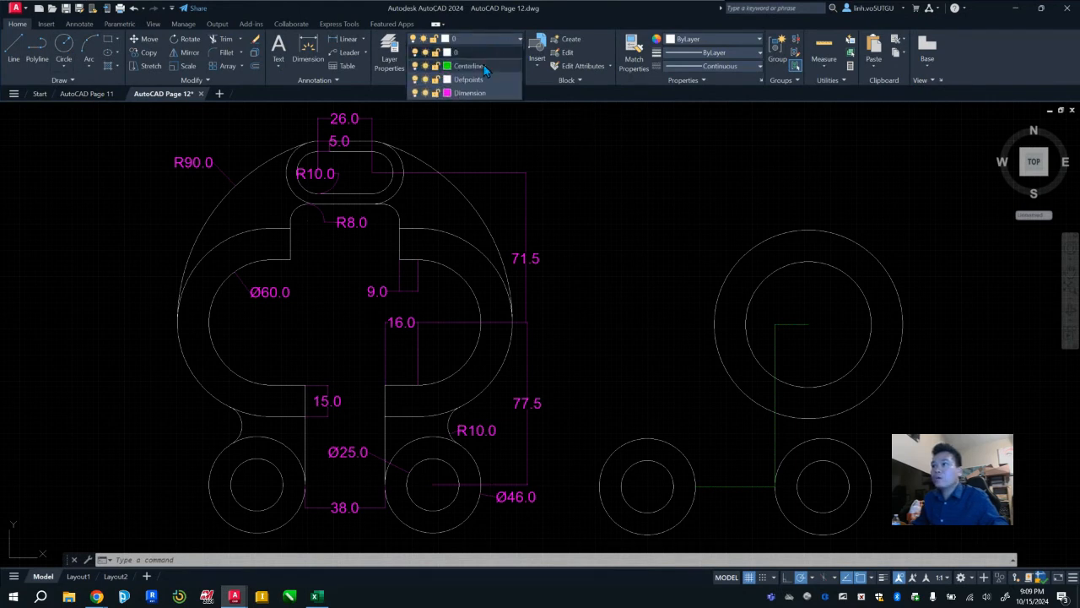
pyautogui.click(469, 59)
pyautogui.click(17, 49)
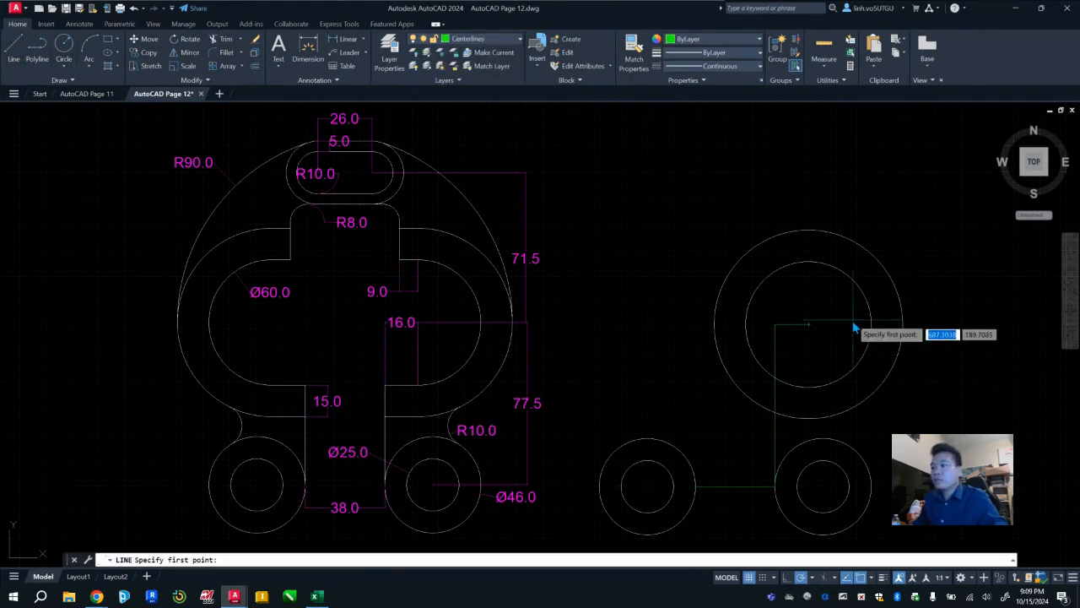
pyautogui.click(809, 323)
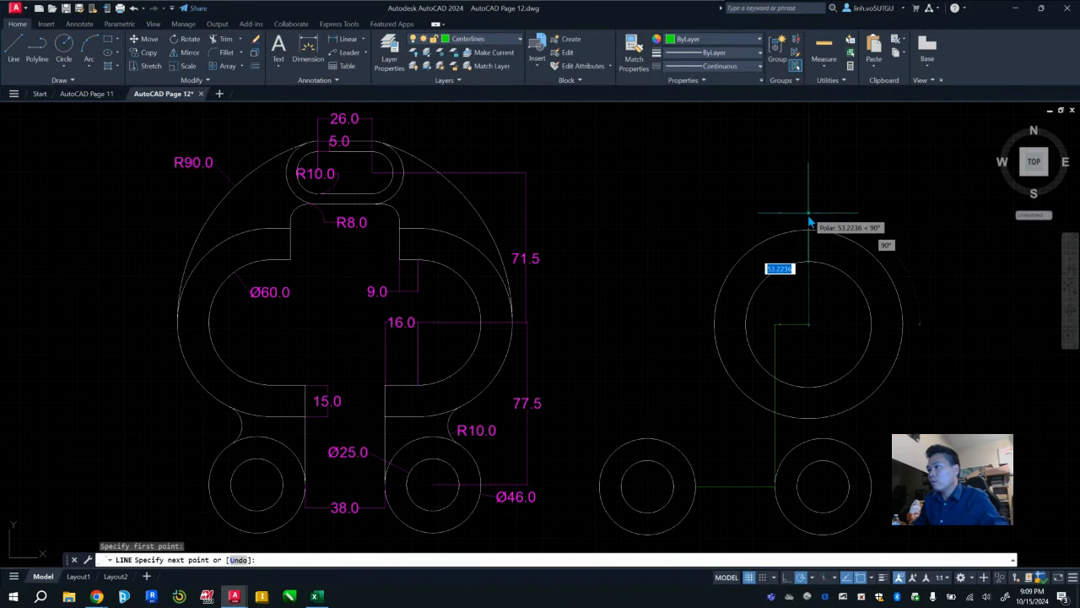
pyautogui.click(808, 218)
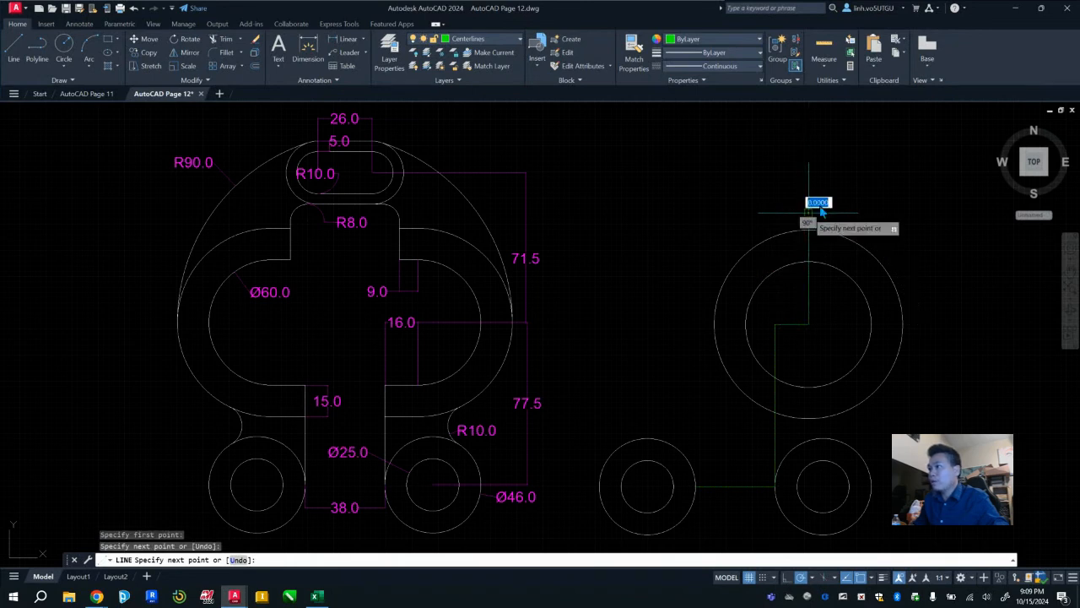
pyautogui.press('Escape')
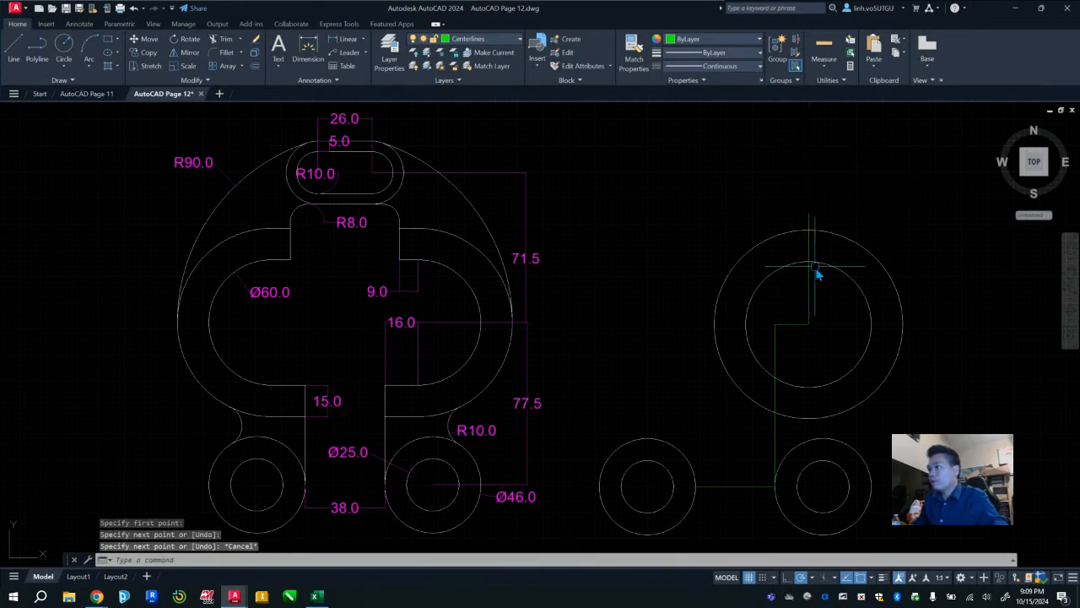
# Step: Offset the new vertical centerline 9 to the left
pyautogui.click(254, 65)
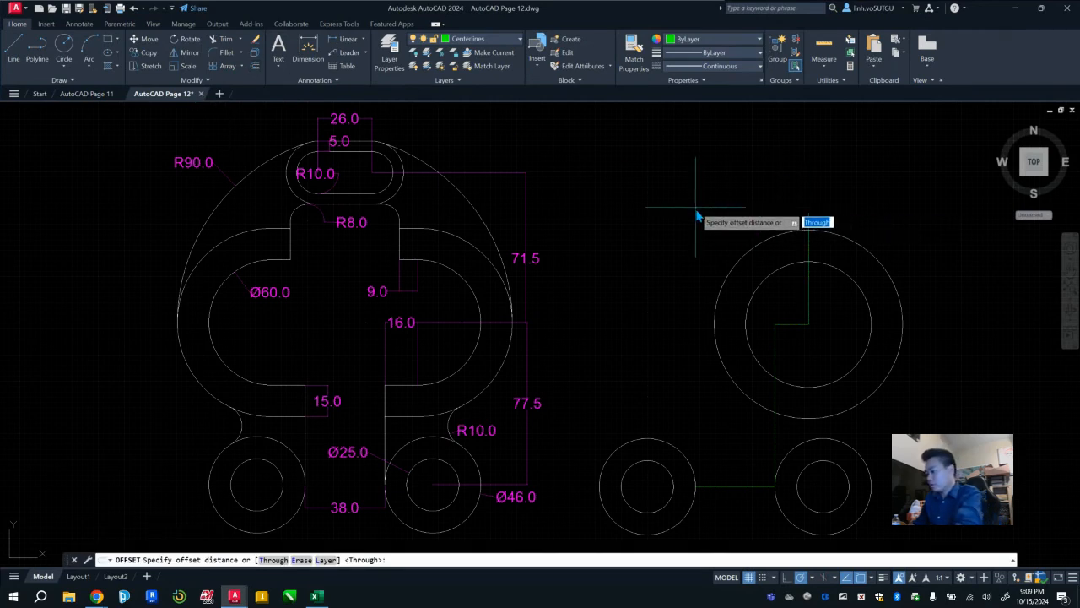
pyautogui.write('9')
pyautogui.press('Return')
pyautogui.click(809, 290)
pyautogui.click(775, 295)
pyautogui.press('Escape')
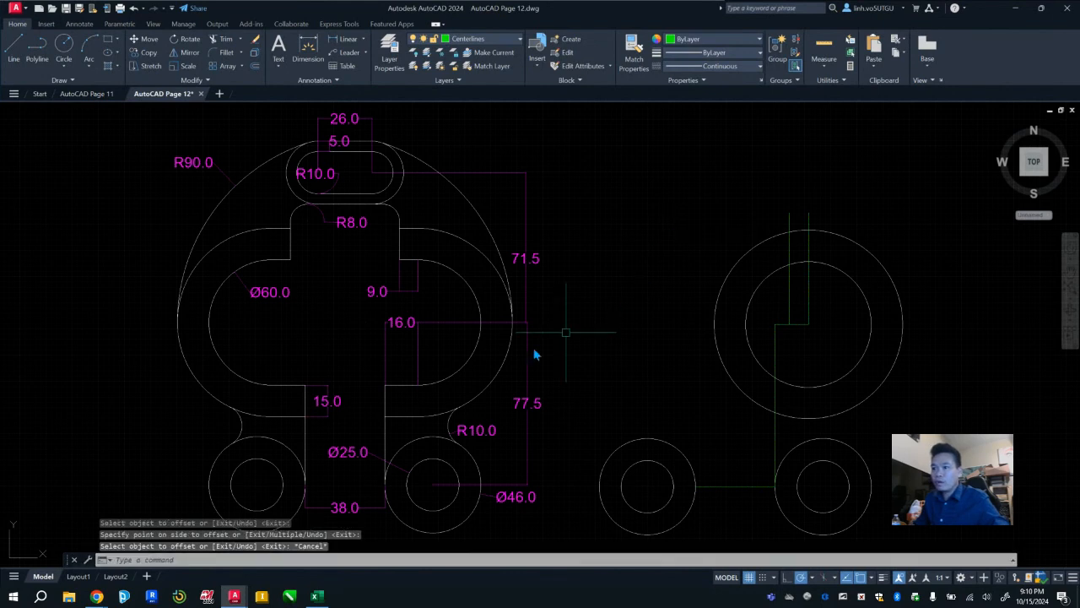
# Step: Extend the vertical centerline through the circles' centre down to the bottom of the outer circle
pyautogui.click(410, 387)
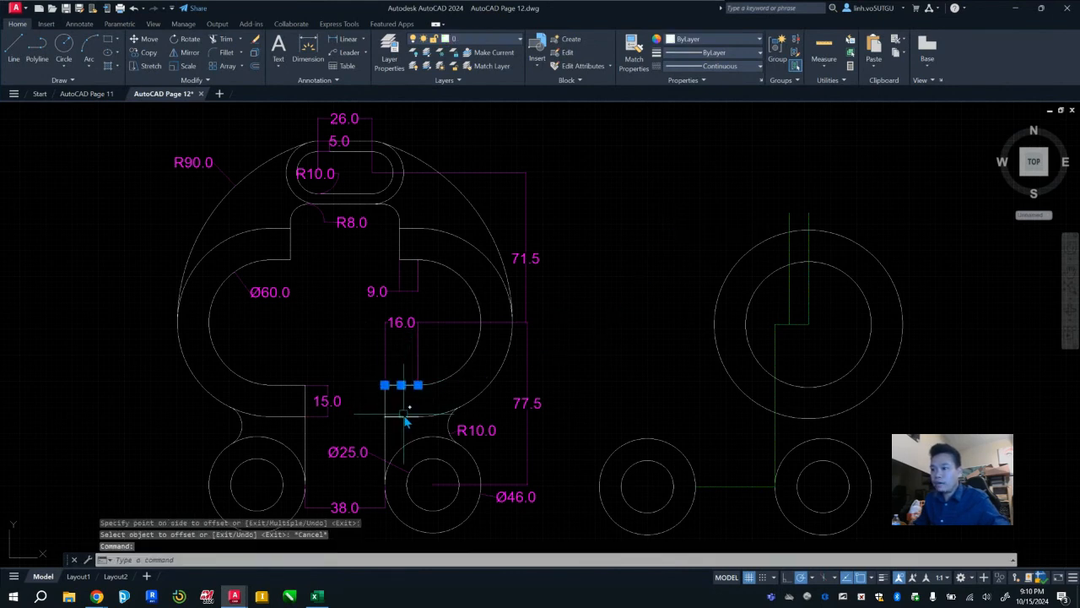
pyautogui.click(405, 415)
pyautogui.press('Escape')
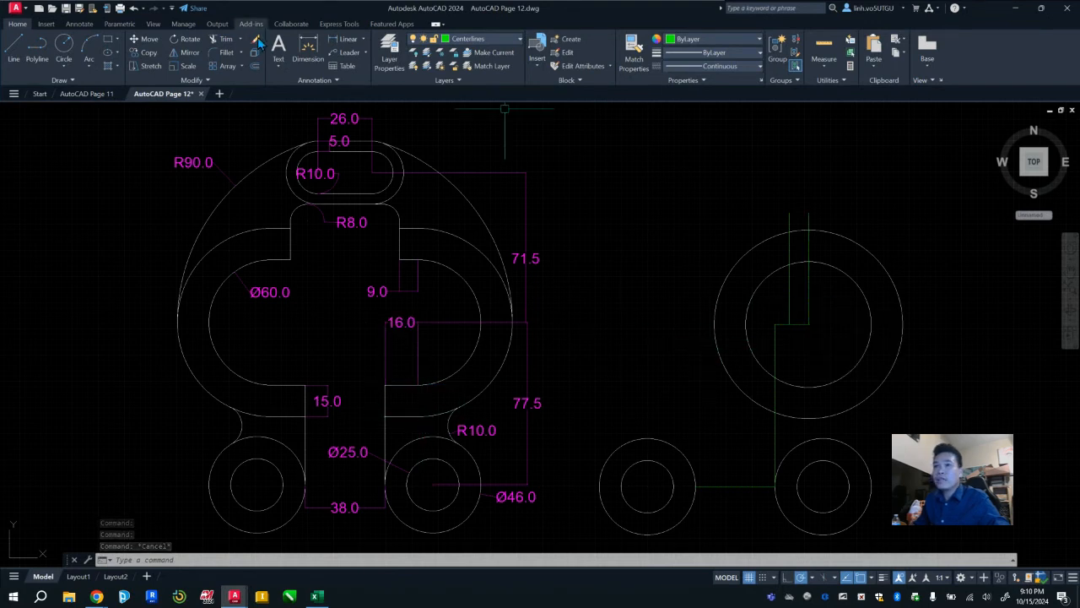
pyautogui.click(227, 40)
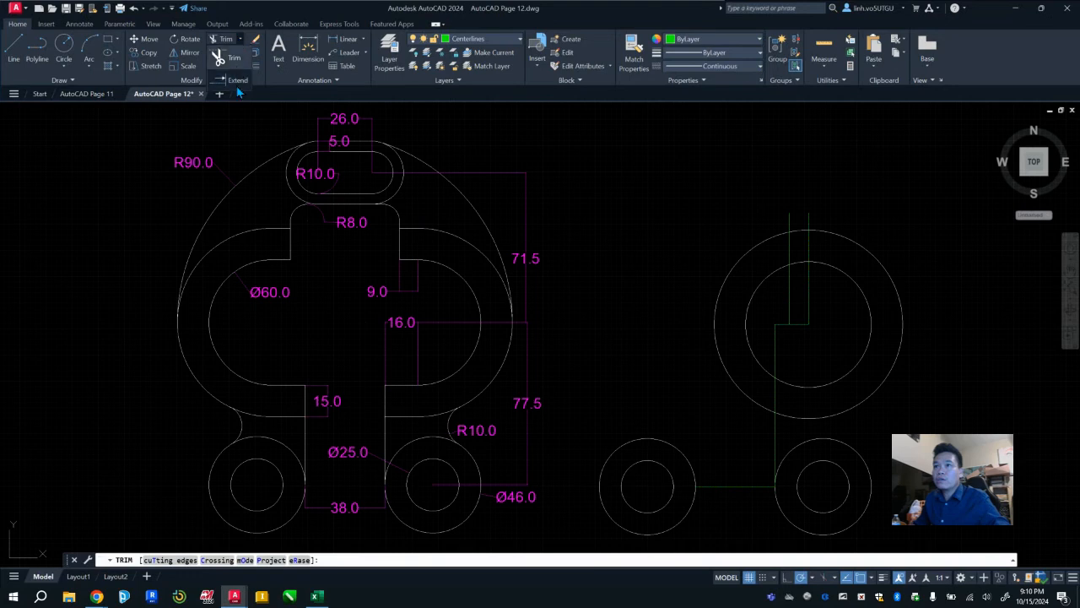
pyautogui.click(237, 80)
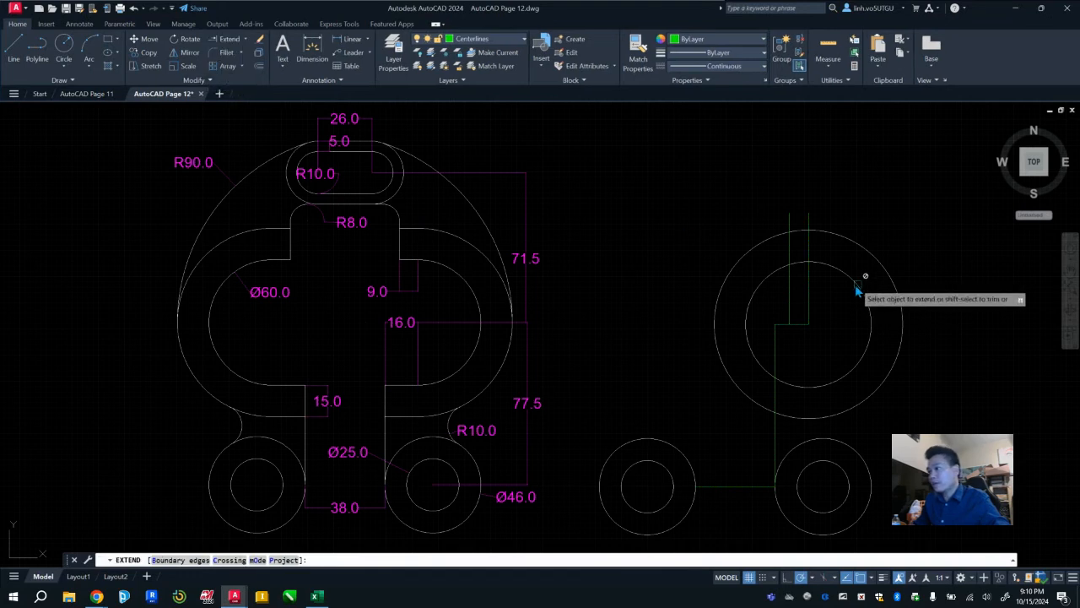
pyautogui.click(808, 314)
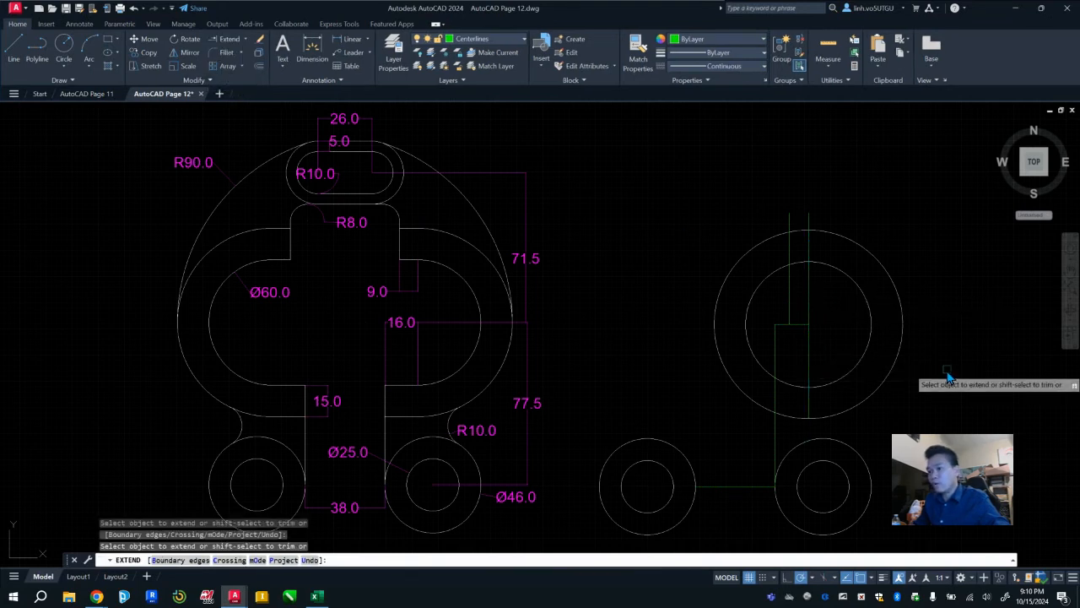
pyautogui.press('Escape')
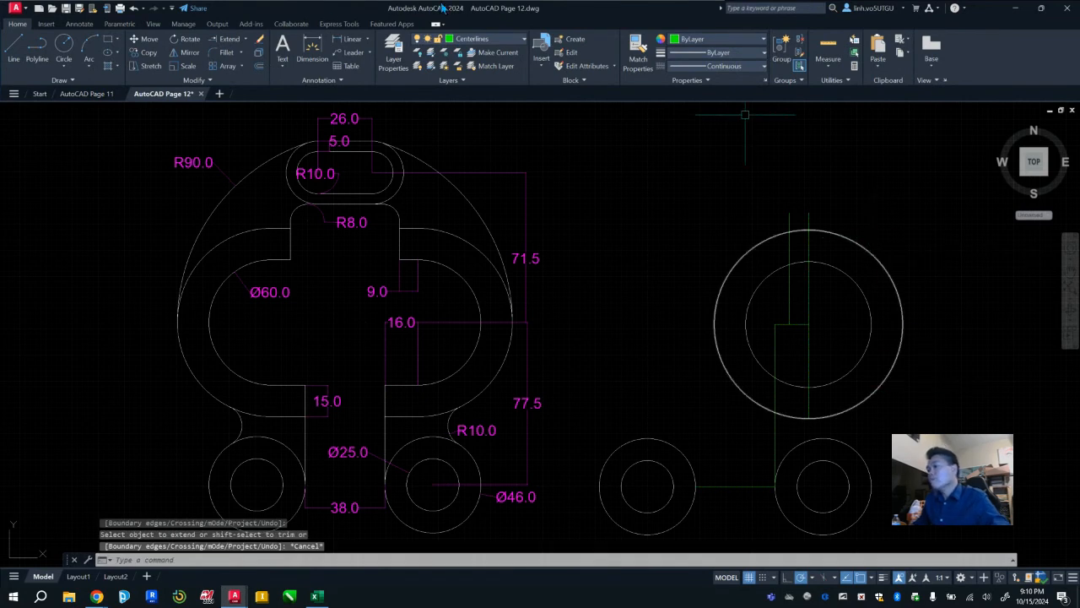
# Step: On layer 0, draw 16-long horizontal lines leftward from the bottoms of the outer and inner circles to the 77.5-long centerline
pyautogui.click(501, 38)
pyautogui.click(460, 52)
pyautogui.click(13, 51)
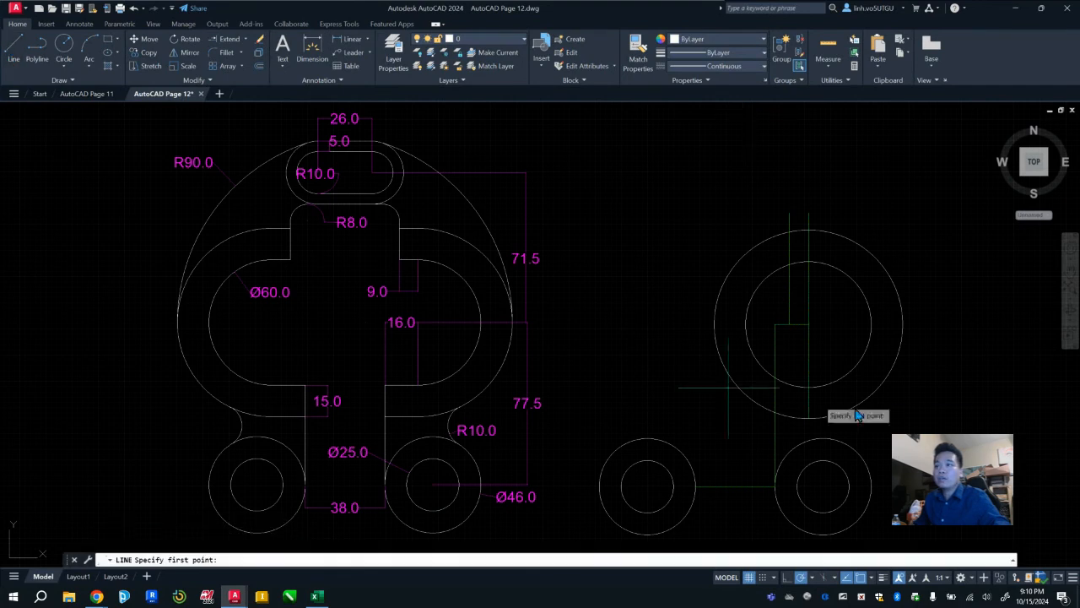
pyautogui.scroll(4, 773, 412)
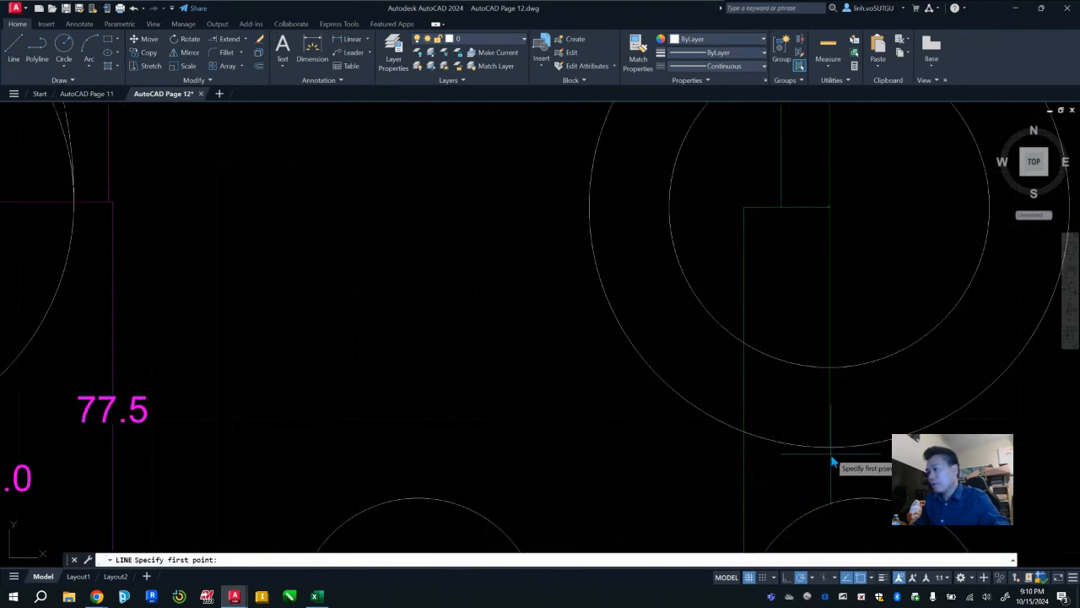
pyautogui.click(746, 447)
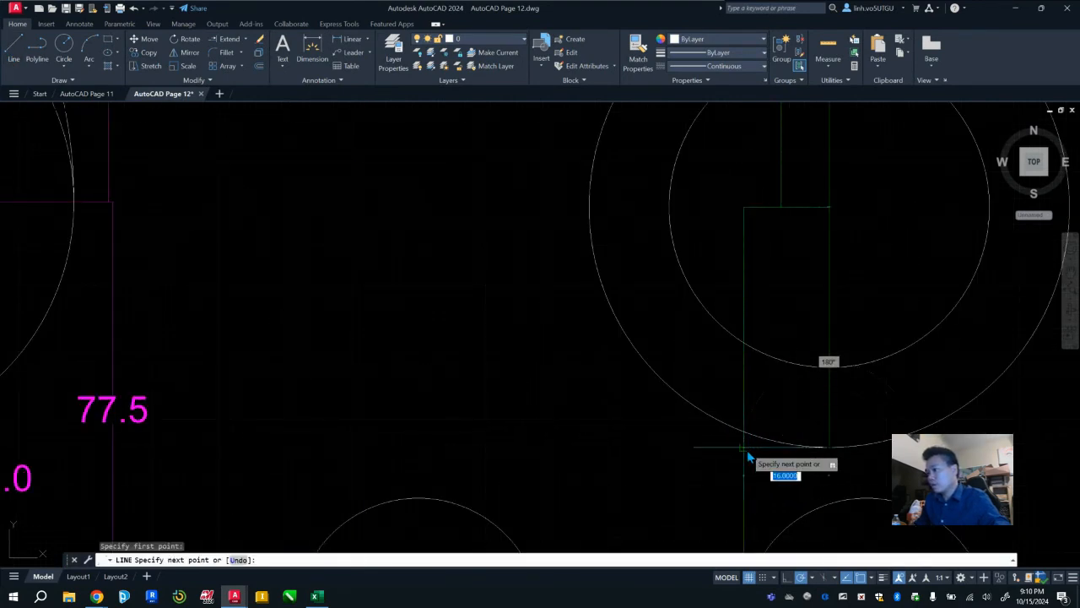
pyautogui.press('Escape')
pyautogui.press('space')
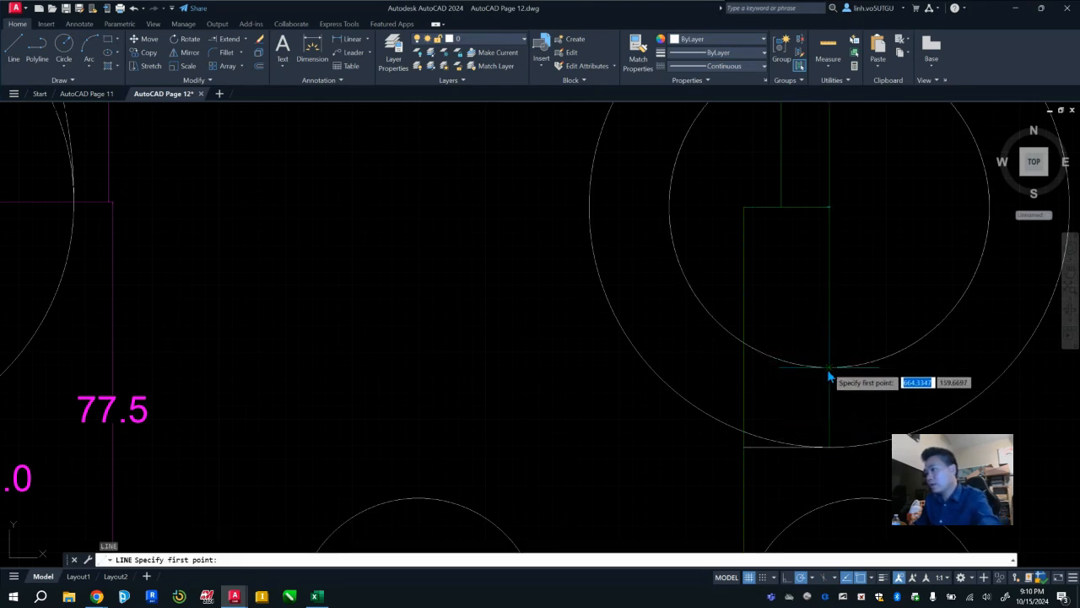
pyautogui.click(746, 369)
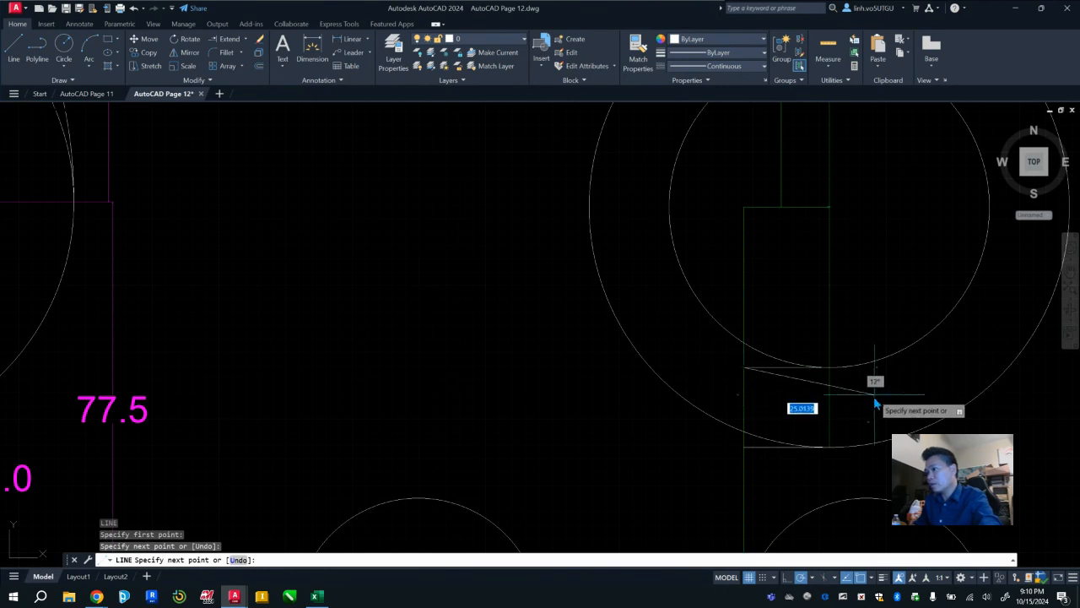
pyautogui.press('Escape')
# Step: Draw a 9-long horizontal line from the top of the outer circle left to the offset centerline
pyautogui.moveTo(800, 282); pyautogui.dragTo(786, 396, button='middle')
pyautogui.scroll(2, 802, 301)
pyautogui.scroll(-4, 793, 256)
pyautogui.moveTo(800, 178); pyautogui.dragTo(772, 292, button='middle')
pyautogui.press('space')
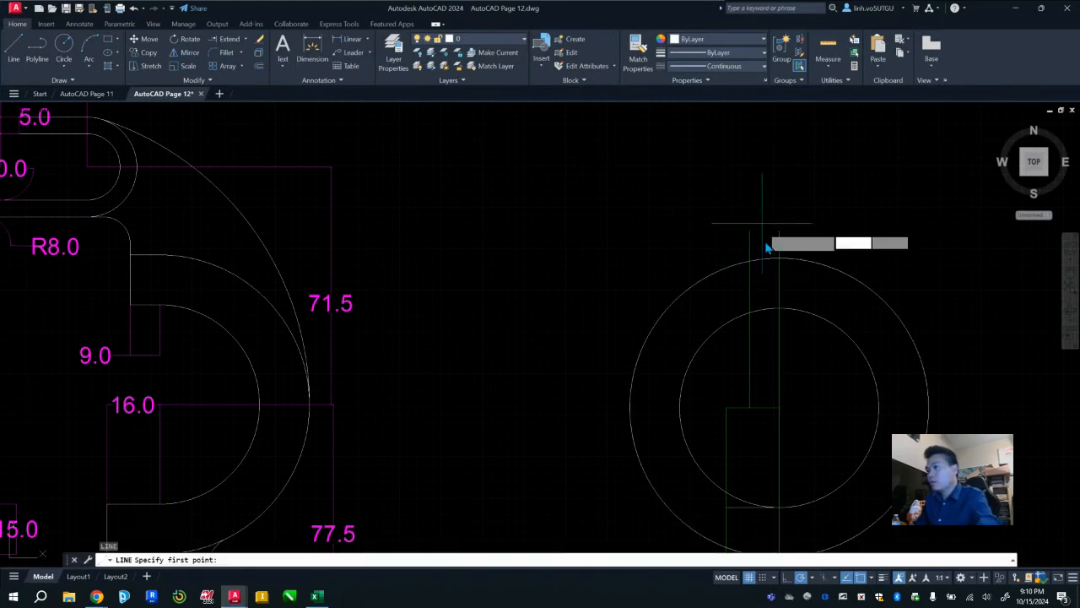
pyautogui.click(753, 260)
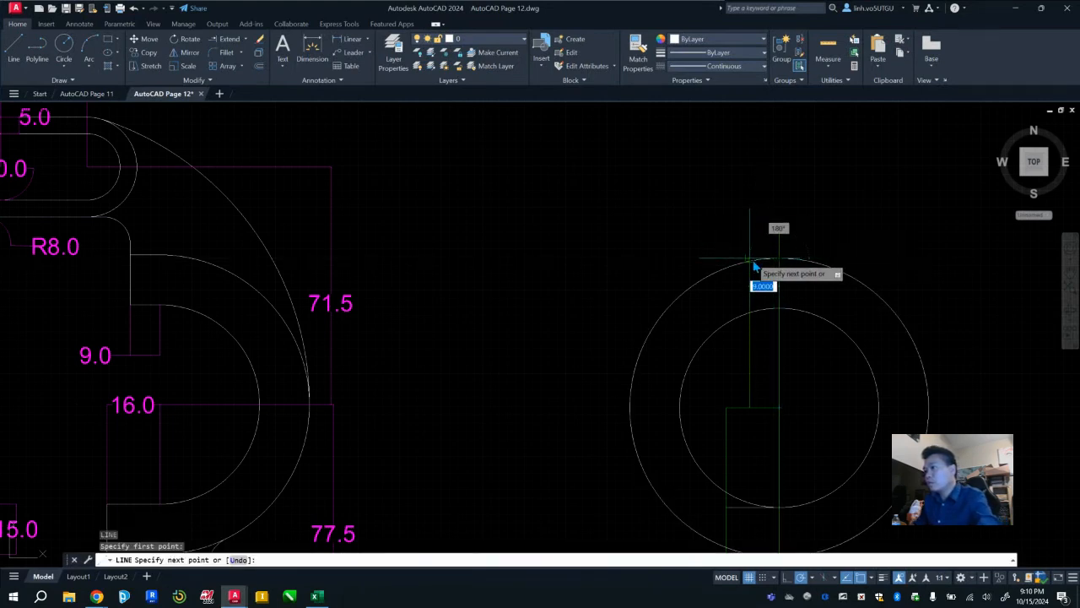
pyautogui.click(752, 260)
pyautogui.press('Escape')
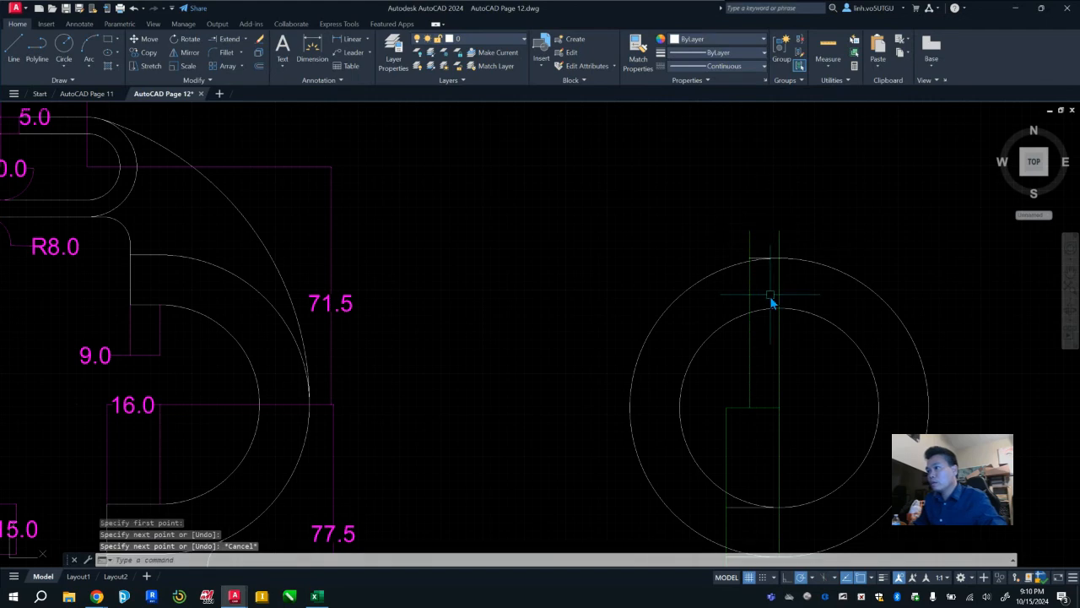
# Step: Draw a 9-long horizontal line from the top of the inner circle left to the offset centerline
pyautogui.write('l')
pyautogui.press('Return')
pyautogui.click(751, 308)
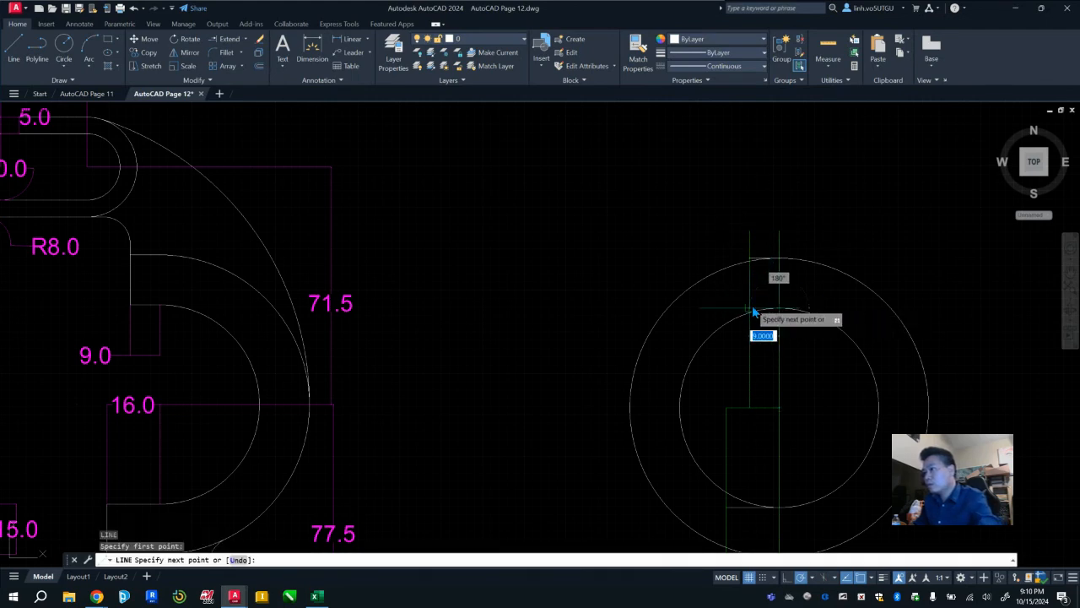
pyautogui.press('Escape')
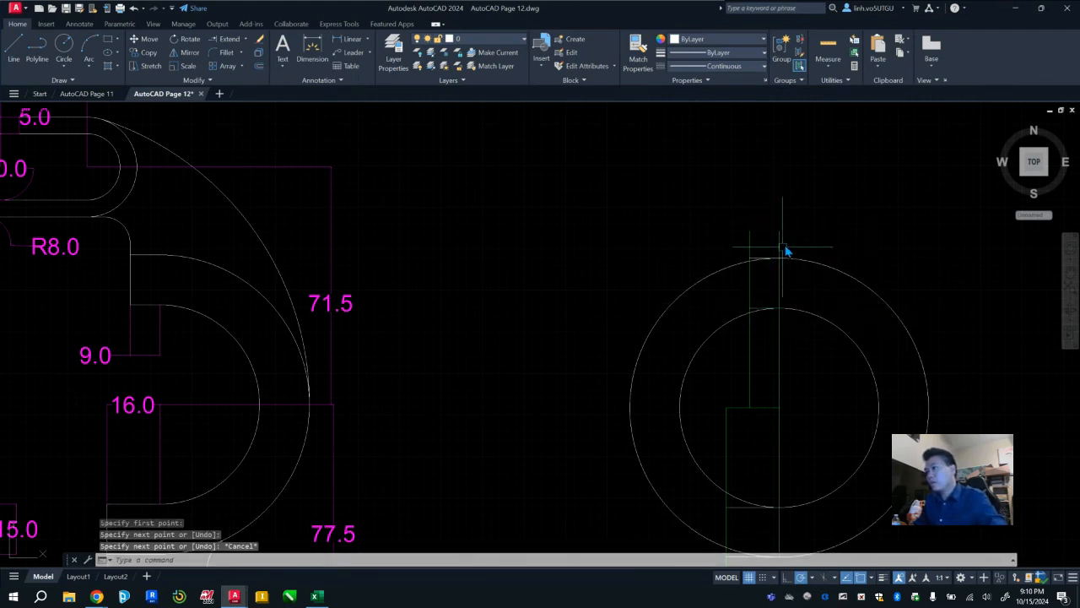
# Step: Check the horizontal line at the top of the outer circle up close and delete it
pyautogui.scroll(2, 806, 321)
pyautogui.scroll(2, 768, 306)
pyautogui.scroll(-1, 766, 301)
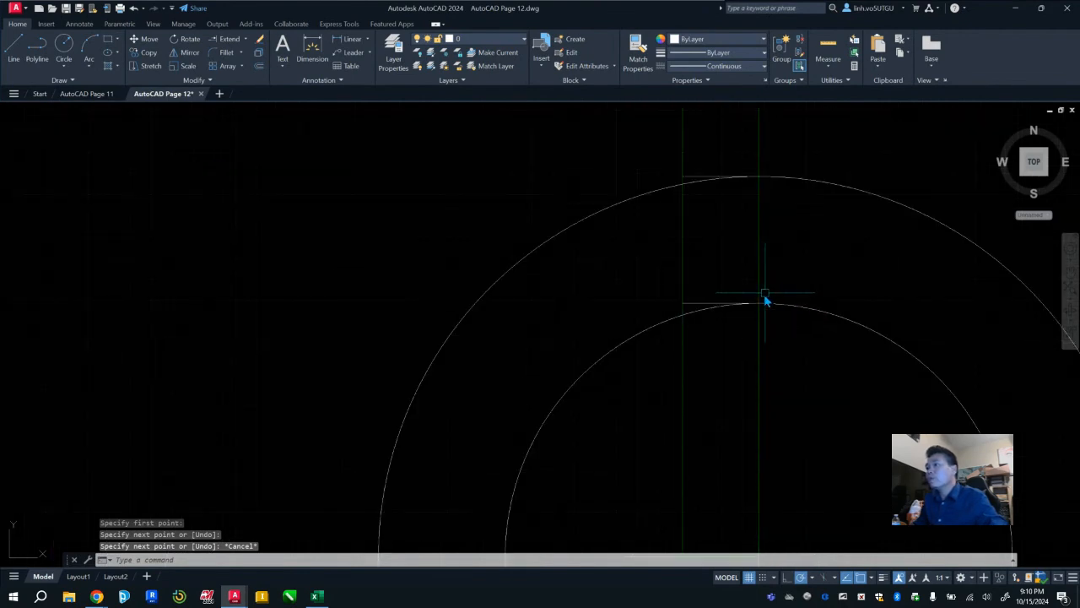
pyautogui.scroll(3, 719, 179)
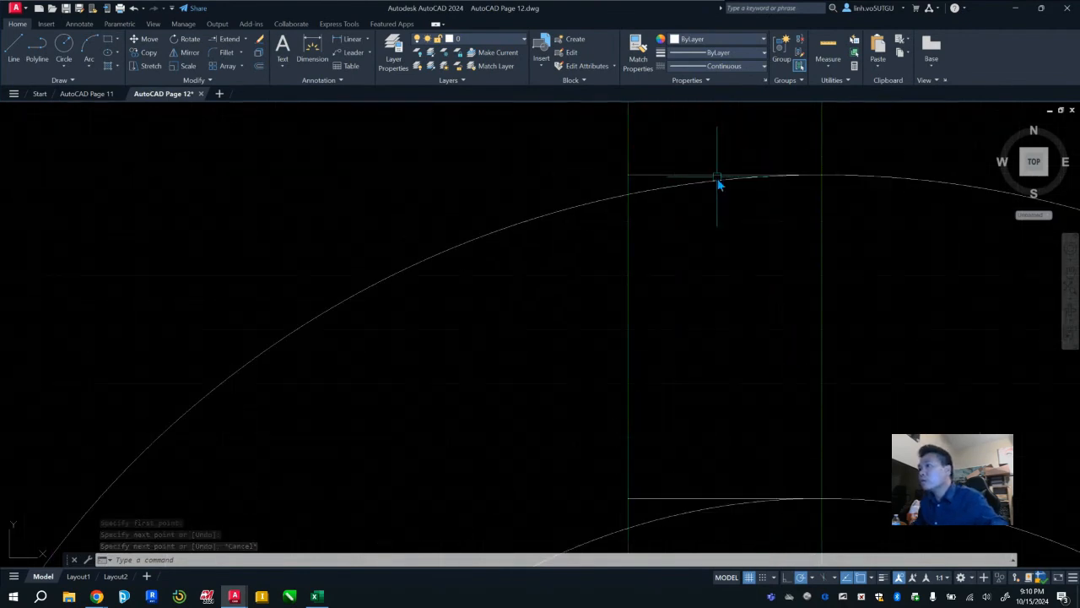
pyautogui.click(647, 176)
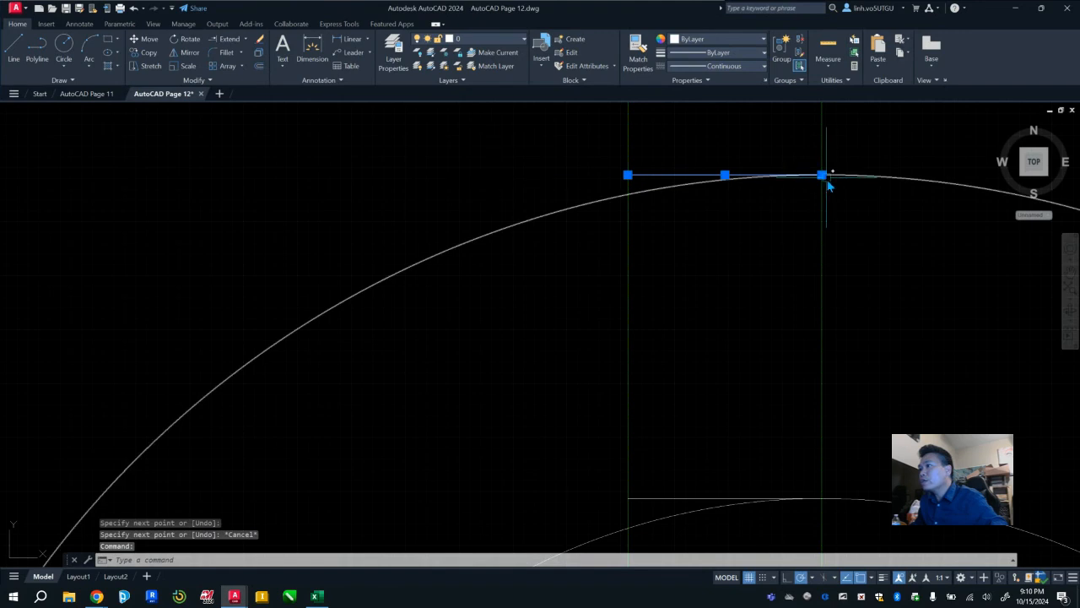
pyautogui.press('Escape')
pyautogui.click(689, 176)
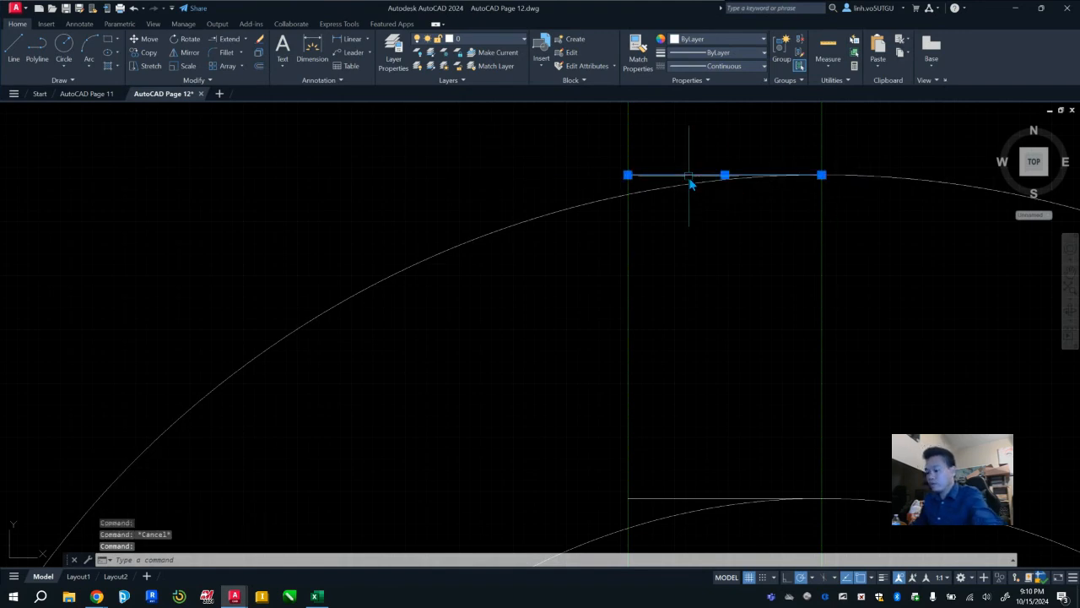
pyautogui.press('Delete')
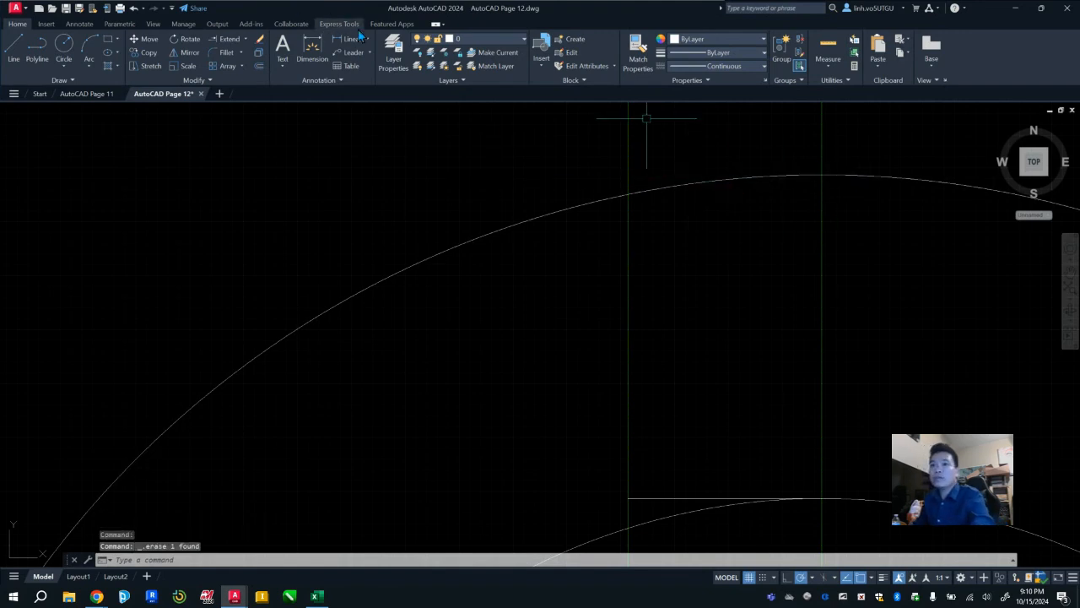
# Step: Redraw the 9-long horizontal line from the top of the outer circle left to the offset centerline
pyautogui.click(13, 49)
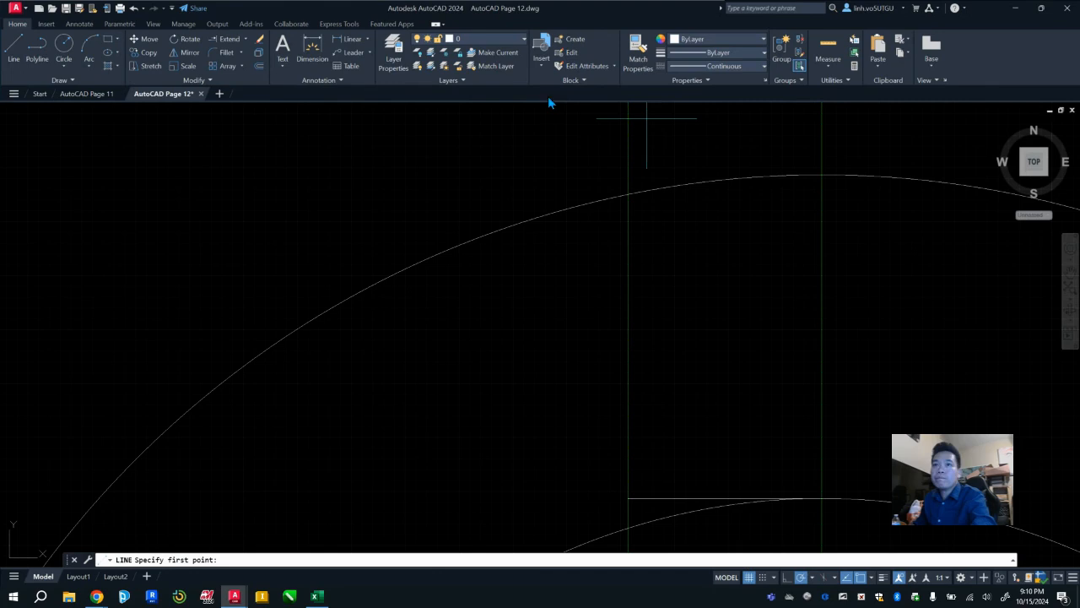
pyautogui.click(821, 178)
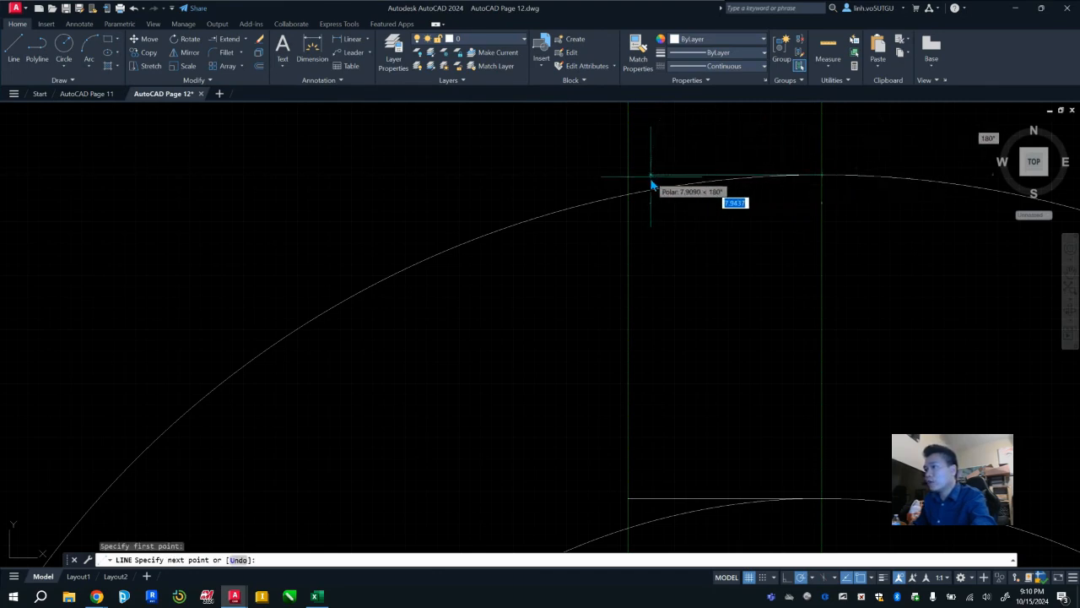
pyautogui.click(626, 179)
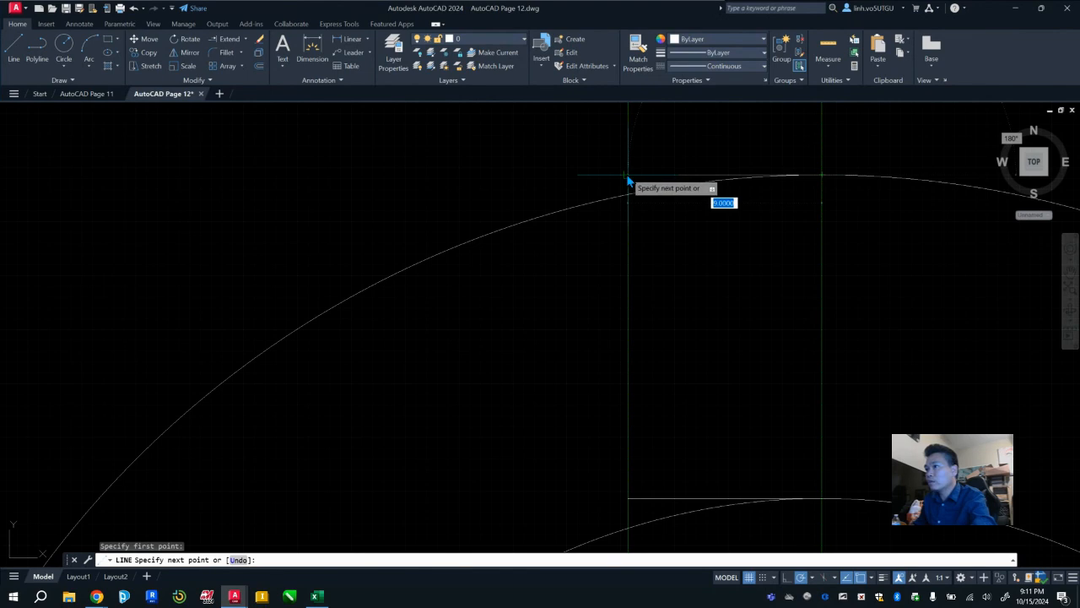
pyautogui.click(628, 176)
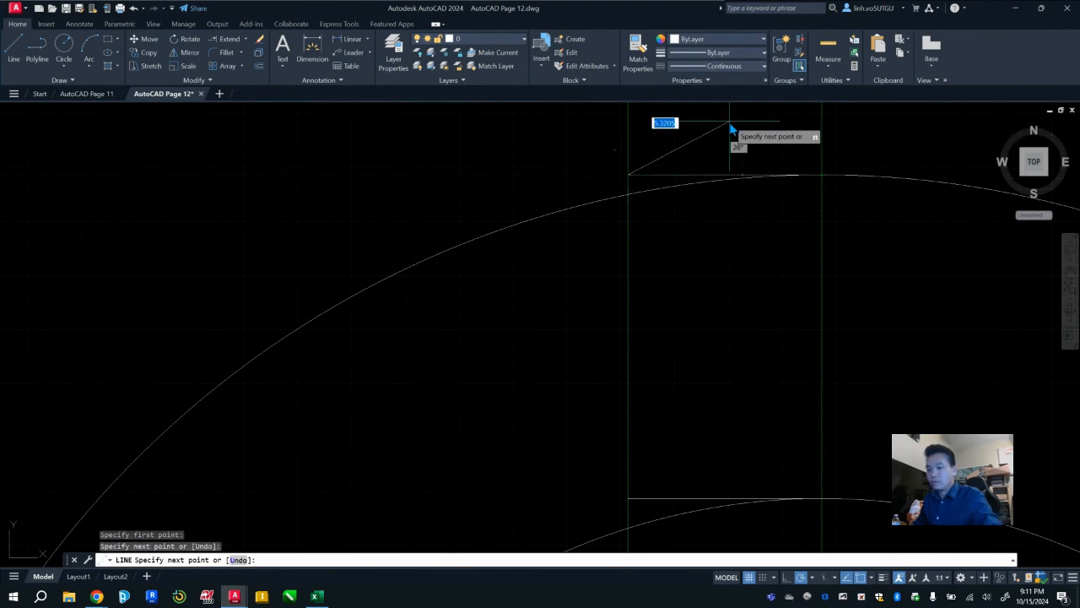
pyautogui.press('Escape')
pyautogui.scroll(-4, 738, 194)
pyautogui.scroll(-5, 818, 378)
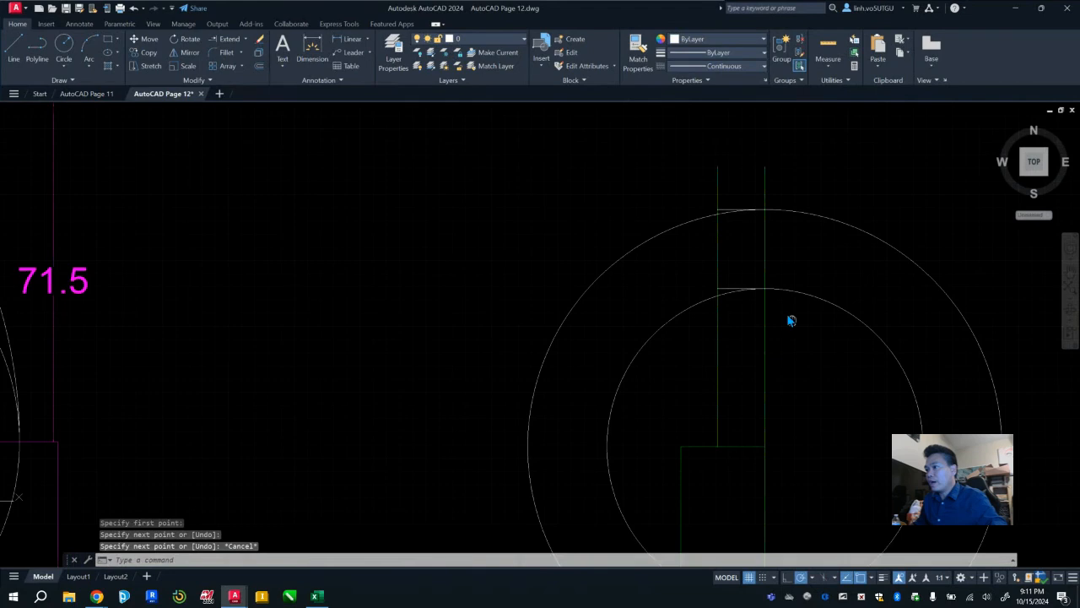
# Step: Trim away the left portions of the outer and inner circles beyond the vertical centerlines
pyautogui.click(244, 38)
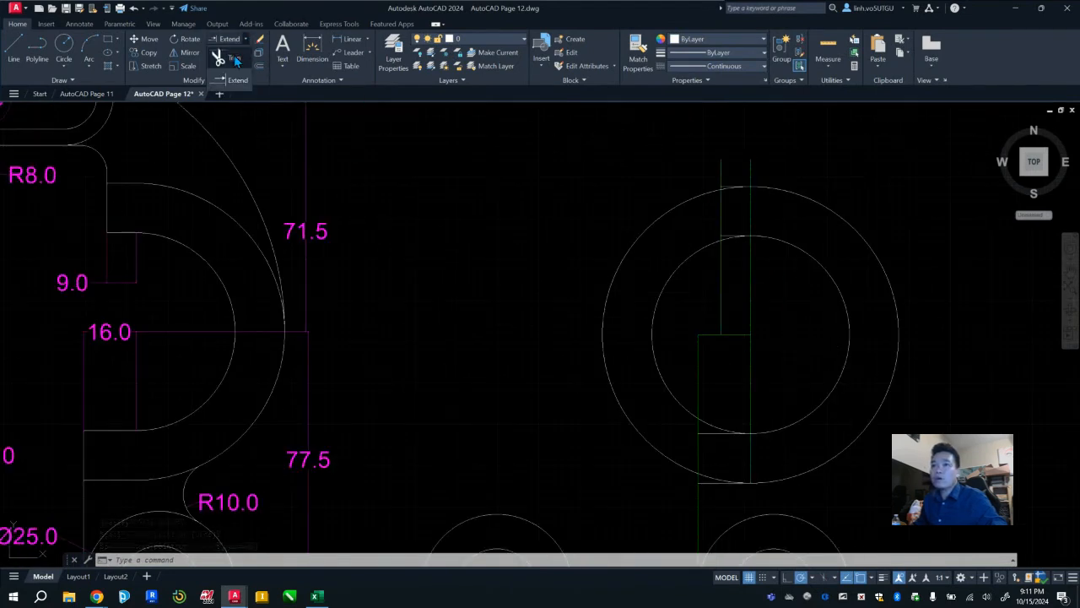
pyautogui.click(235, 59)
pyautogui.moveTo(682, 309); pyautogui.dragTo(560, 309)
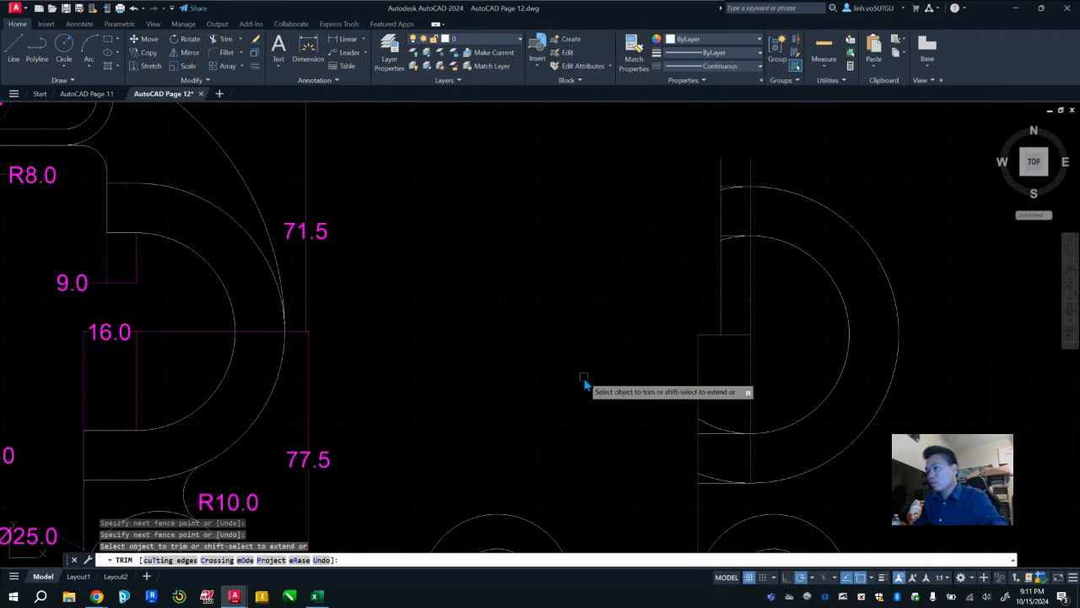
# Step: Trim the leftover arc stubs beside the upper and lower horizontal lines so both arcs end at the circles' tops and bottoms
pyautogui.click(709, 426)
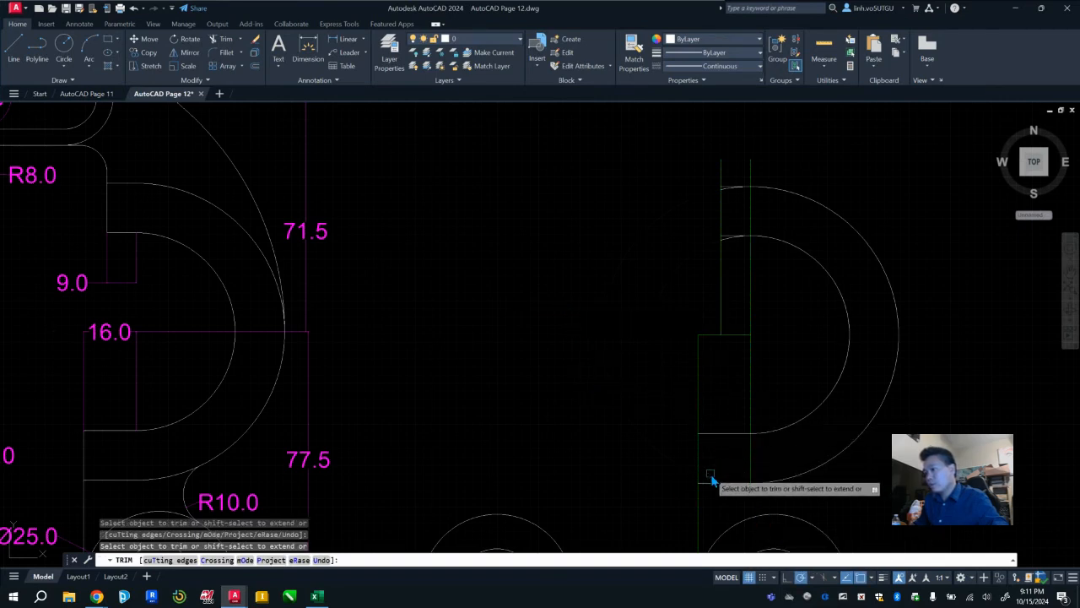
pyautogui.scroll(6, 730, 245)
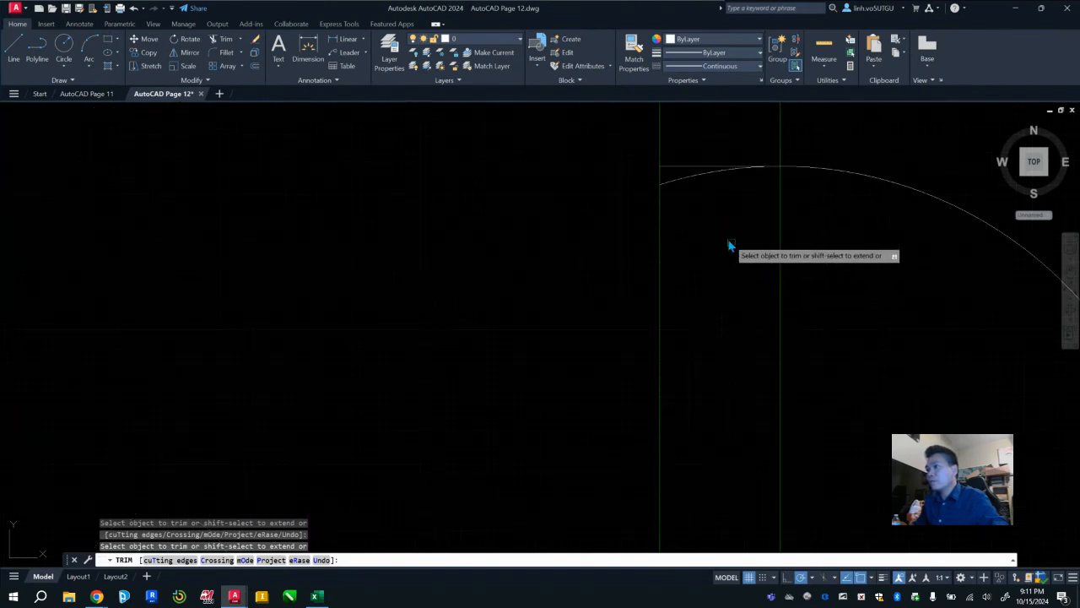
pyautogui.scroll(-5, 734, 251)
pyautogui.scroll(4, 736, 195)
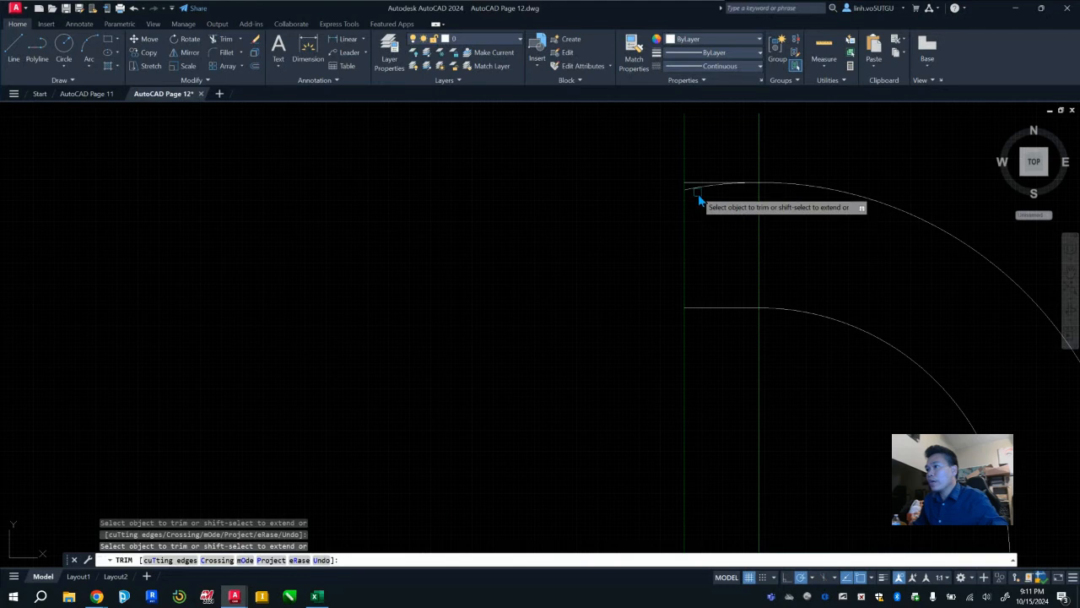
pyautogui.scroll(-5, 775, 442)
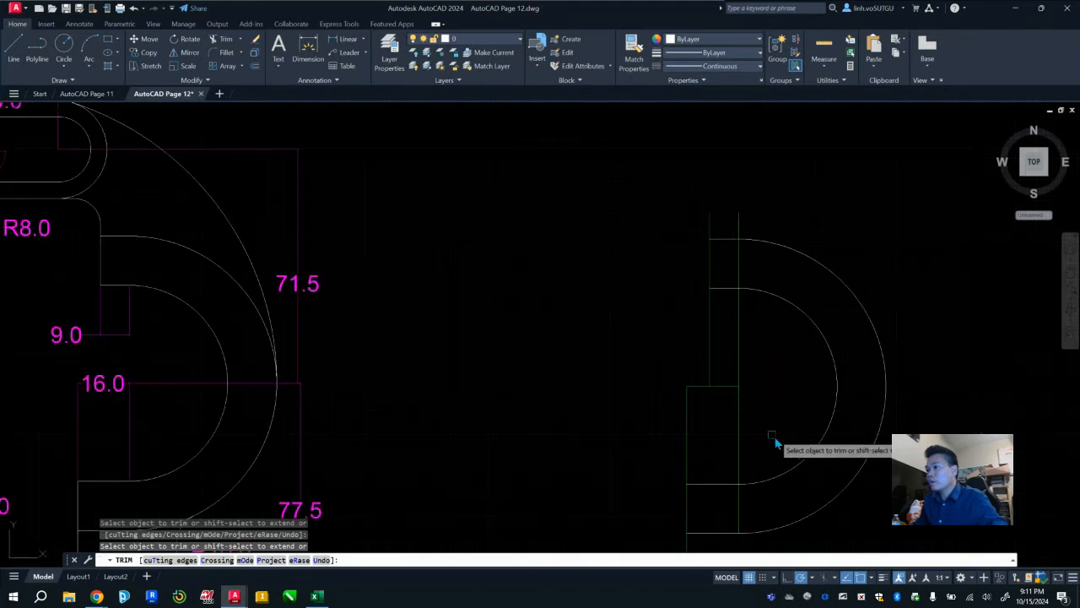
pyautogui.moveTo(776, 442); pyautogui.dragTo(777, 365, button='middle')
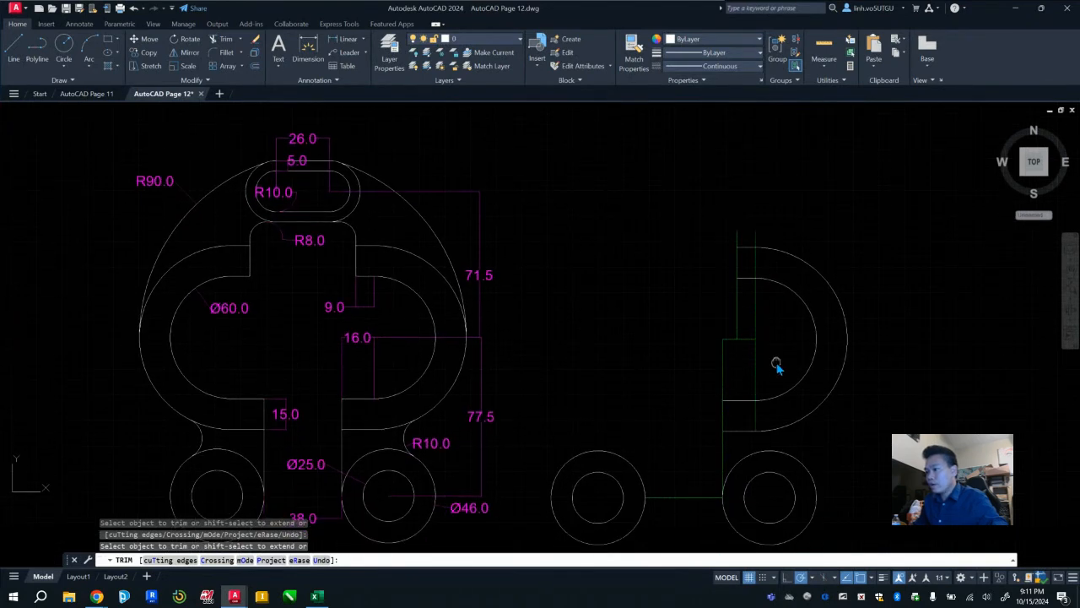
pyautogui.press('Escape')
# Step: Move the 77.5-long vertical centerline at the lower-right circle's left edge to layer 0
pyautogui.click(724, 454)
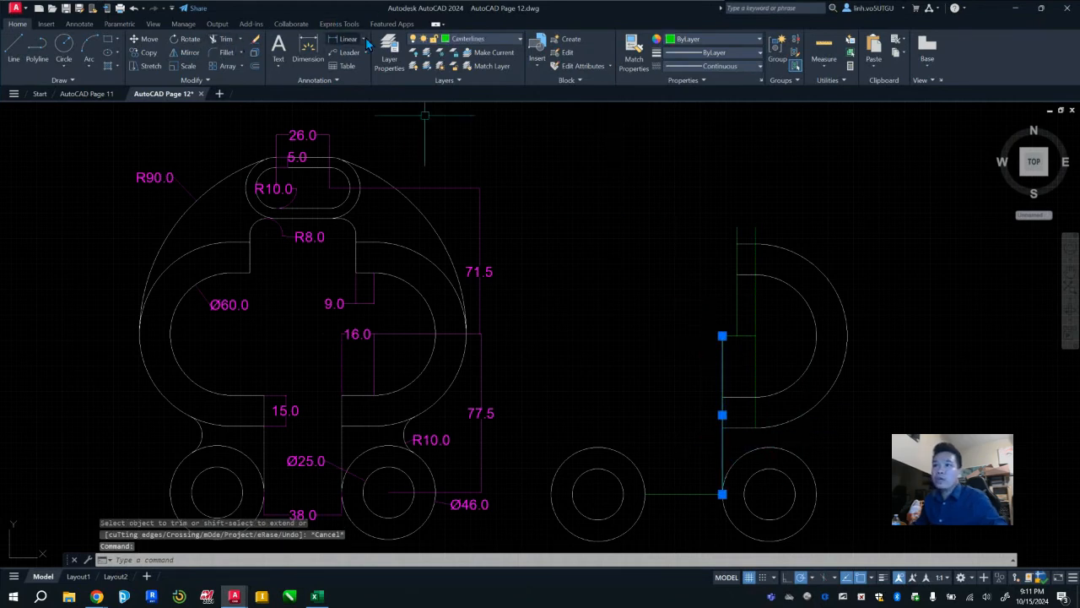
pyautogui.click(497, 39)
pyautogui.click(488, 52)
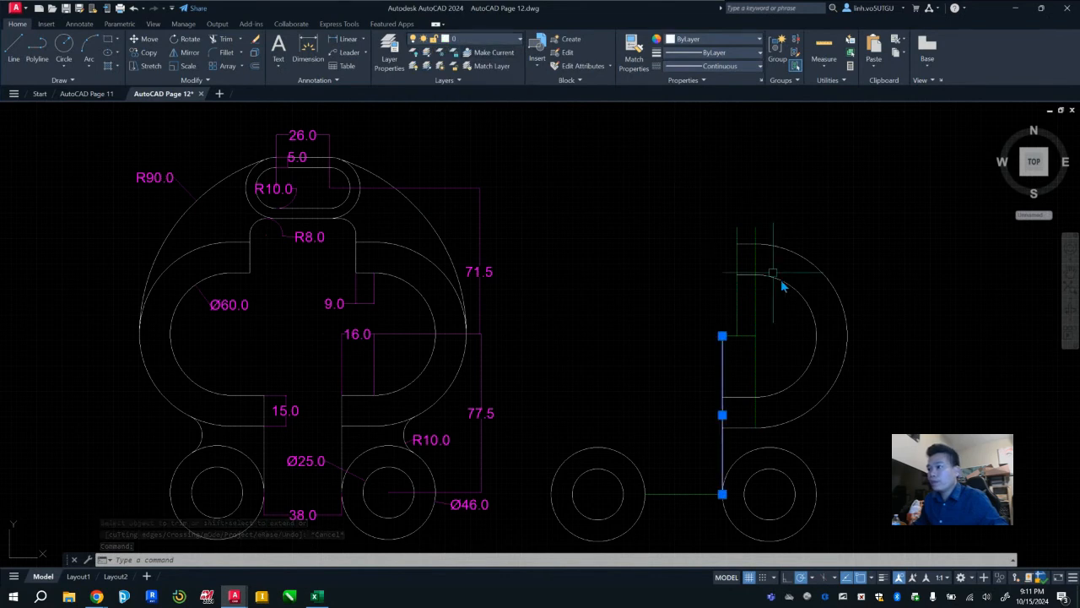
pyautogui.press('Escape')
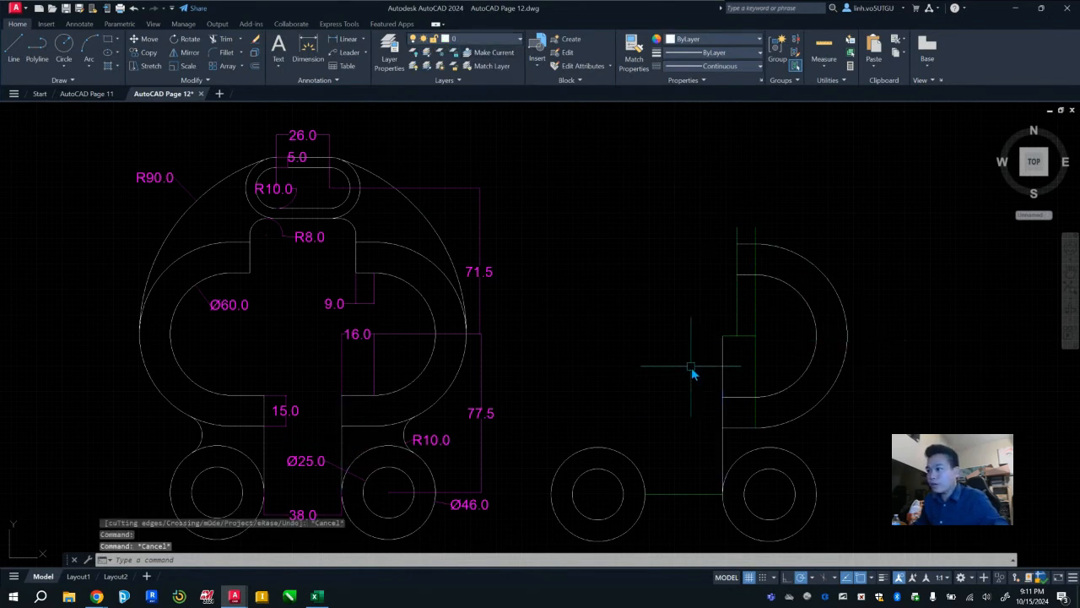
# Step: Trim the part of that vertical line above the inner arc's lower horizontal line
pyautogui.write('tr')
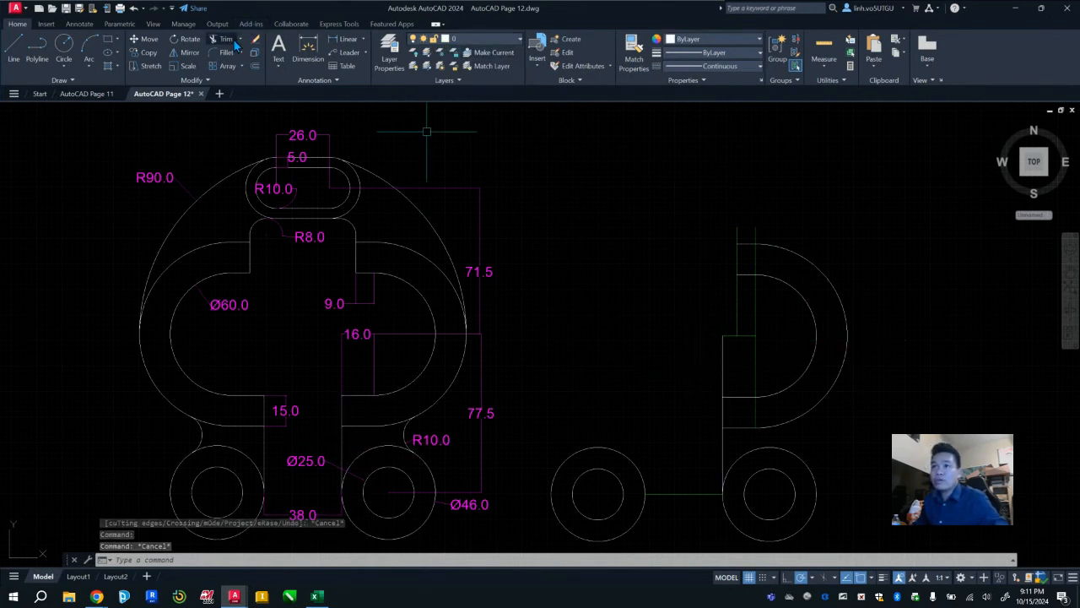
pyautogui.press('Return')
pyautogui.moveTo(705, 370); pyautogui.dragTo(739, 370)
pyautogui.press('Escape')
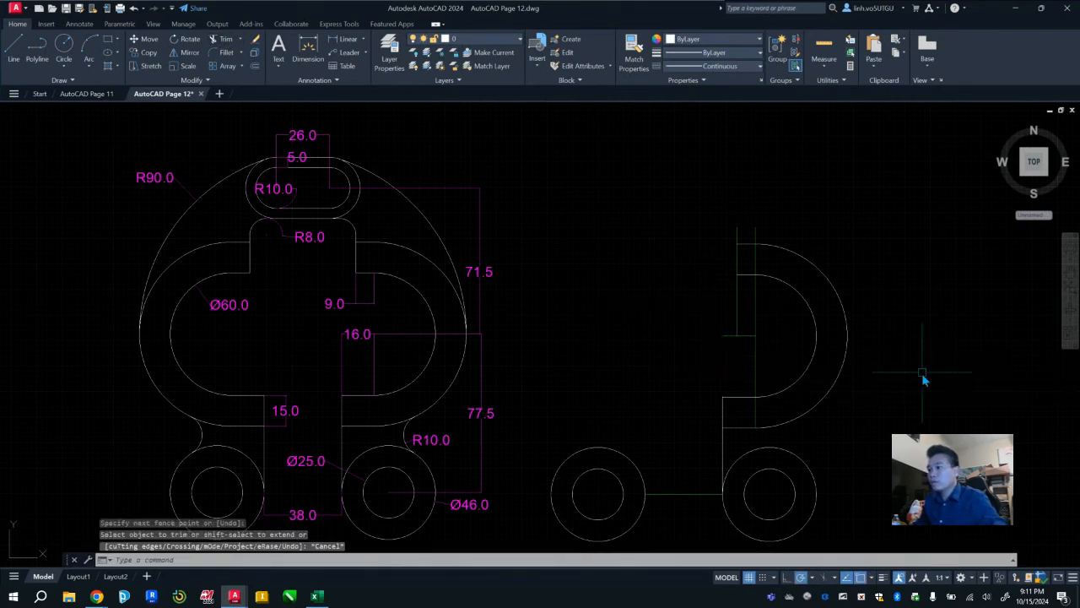
pyautogui.click(756, 361)
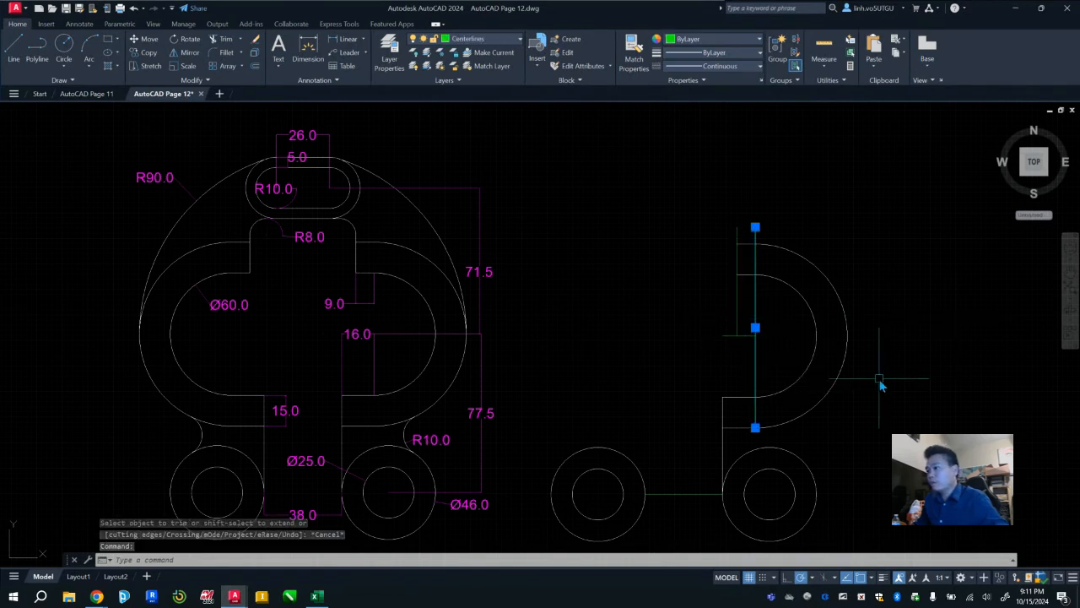
pyautogui.press('Escape')
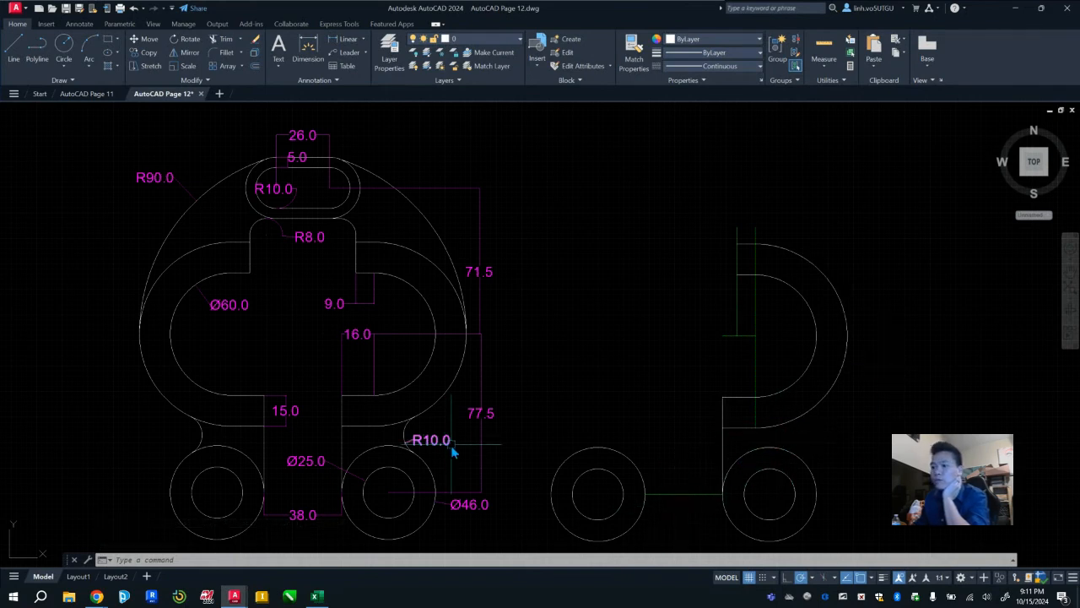
pyautogui.press('Escape')
pyautogui.press('Escape')
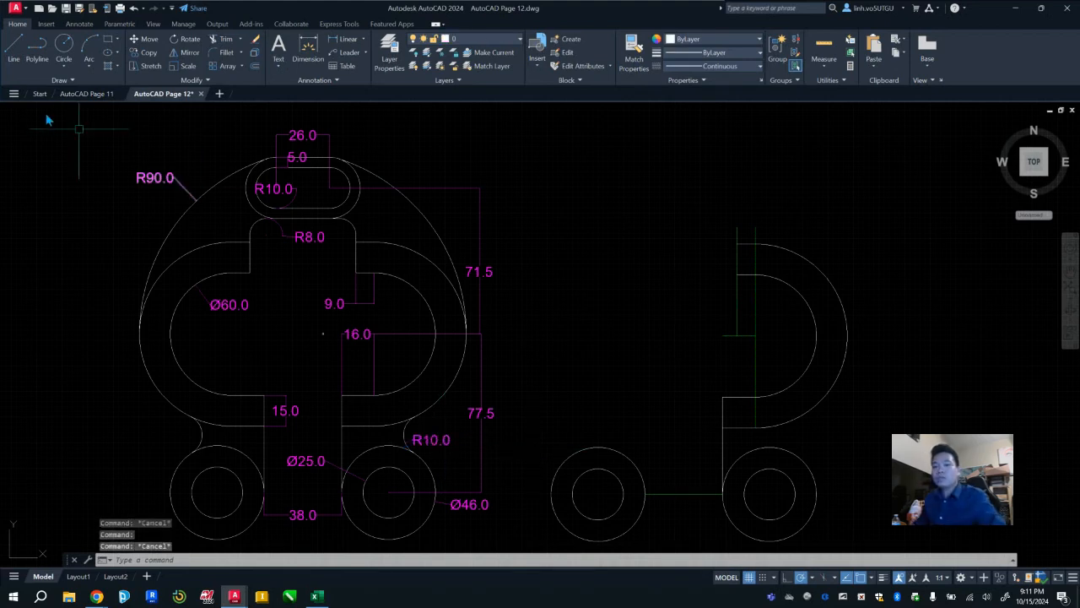
# Step: Draw a tangent-tangent-radius circle of radius 10 between the large outer arc and the lower-right outer circle
pyautogui.click(65, 45)
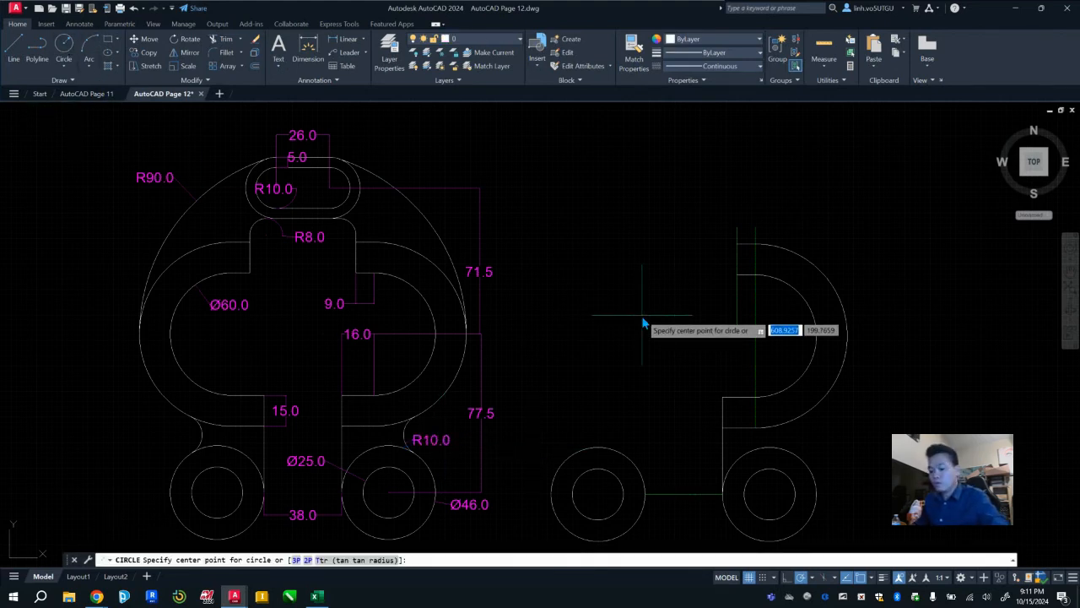
pyautogui.press('Return')
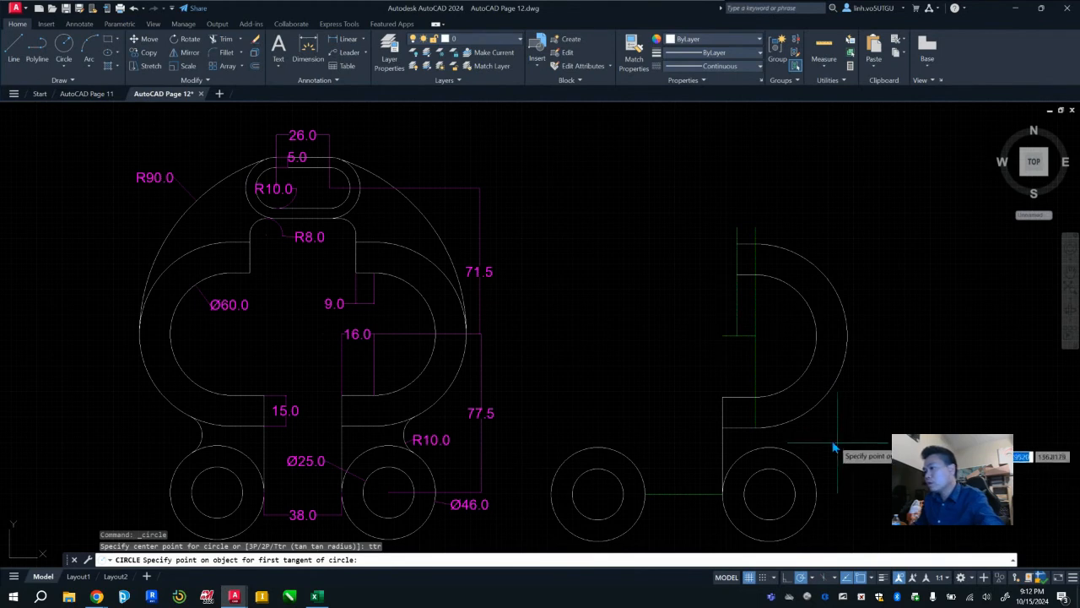
pyautogui.click(804, 428)
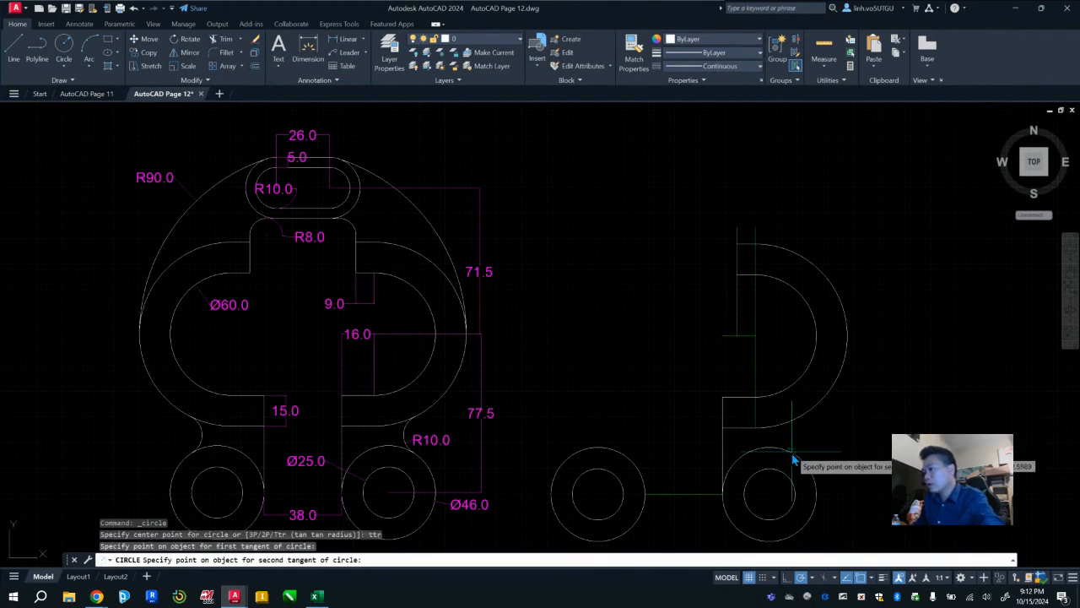
pyautogui.click(821, 450)
pyautogui.write('10')
pyautogui.press('Return')
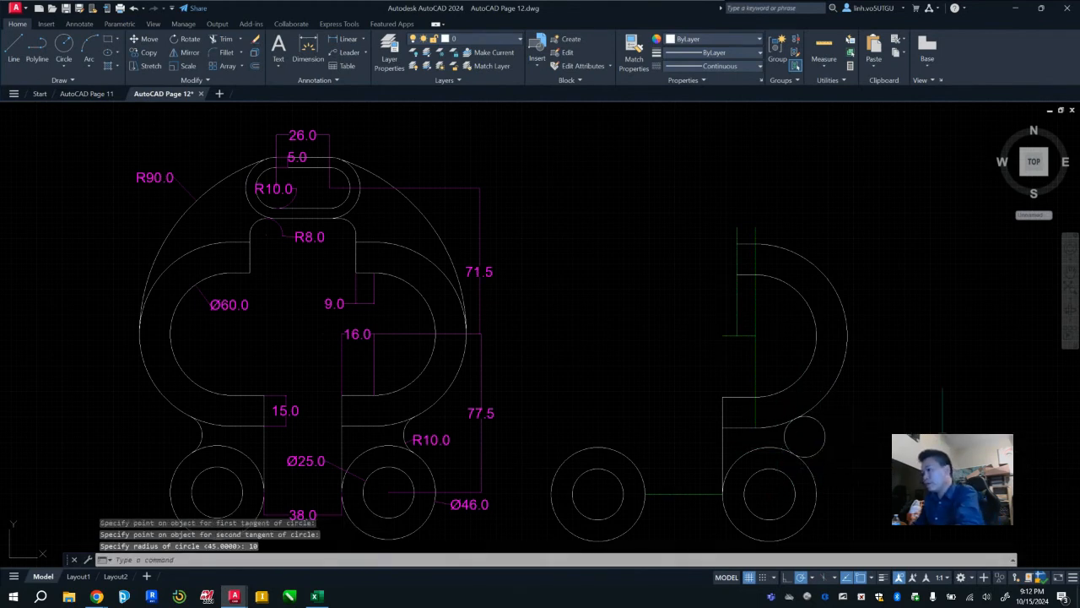
# Step: Trim the outward-facing right side of the radius 10 circle, keeping the concave arc between its two tangent points
pyautogui.click(224, 40)
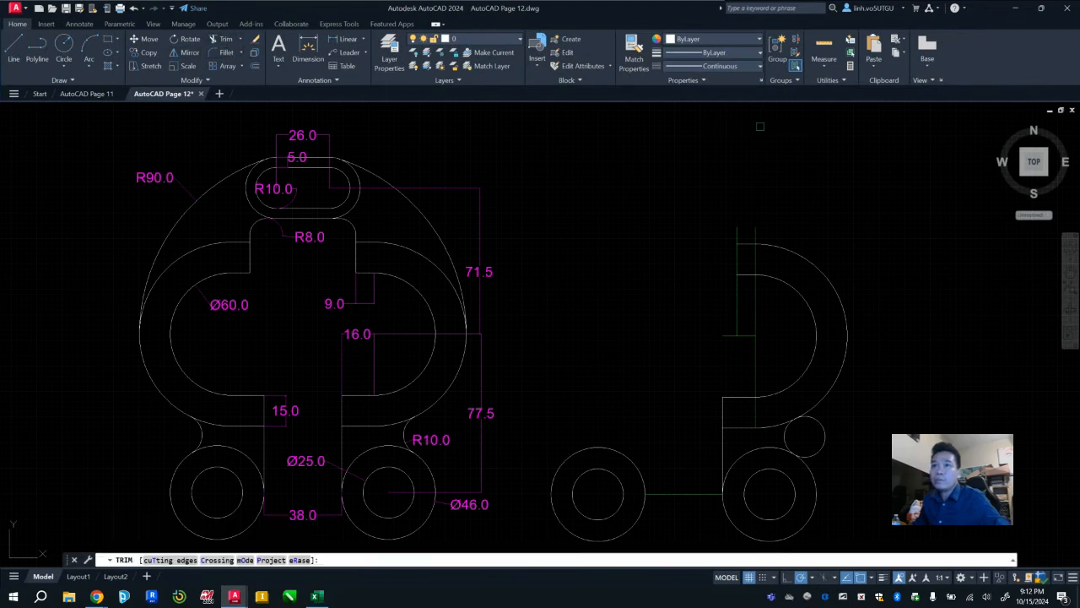
pyautogui.click(804, 449)
pyautogui.click(831, 460)
pyautogui.press('Return')
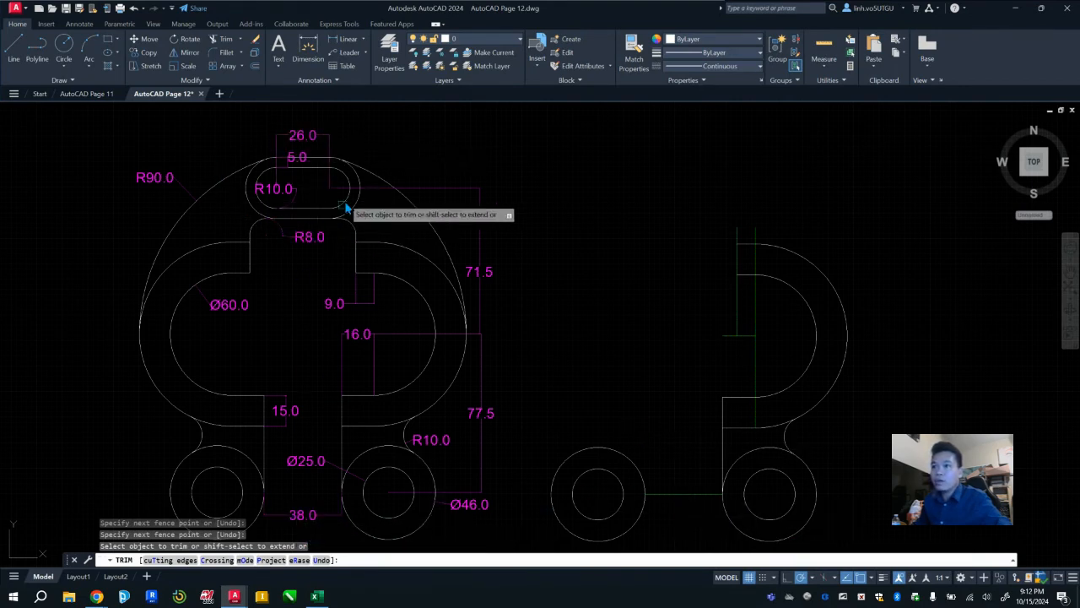
pyautogui.press('Escape')
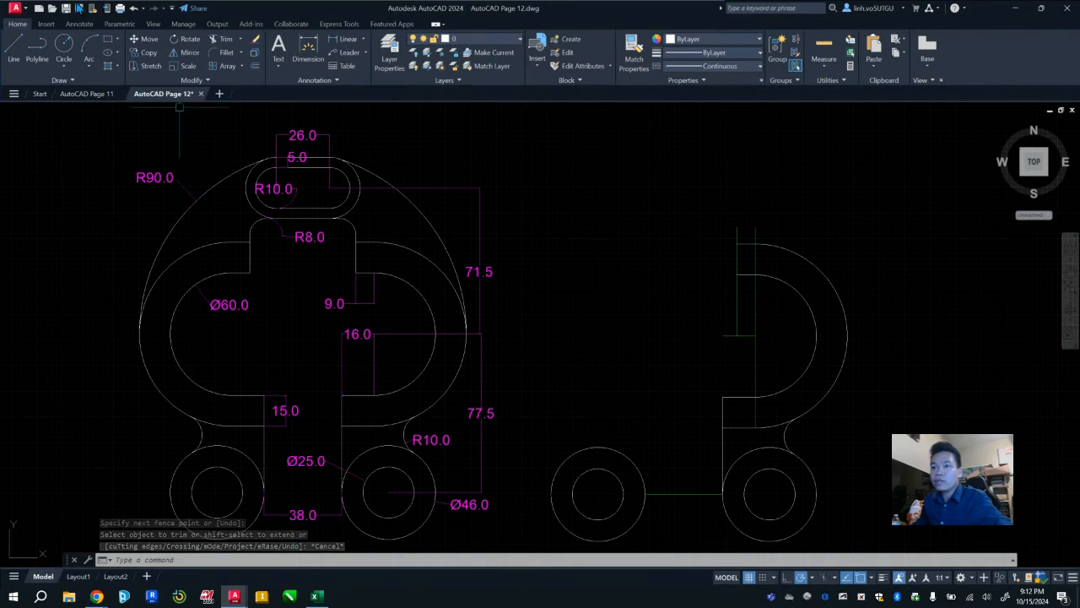
# Step: On the Centerlines layer, draw a vertical line 77.5 long upward from the midpoint of the horizontal line joining the two lower circles
pyautogui.click(482, 42)
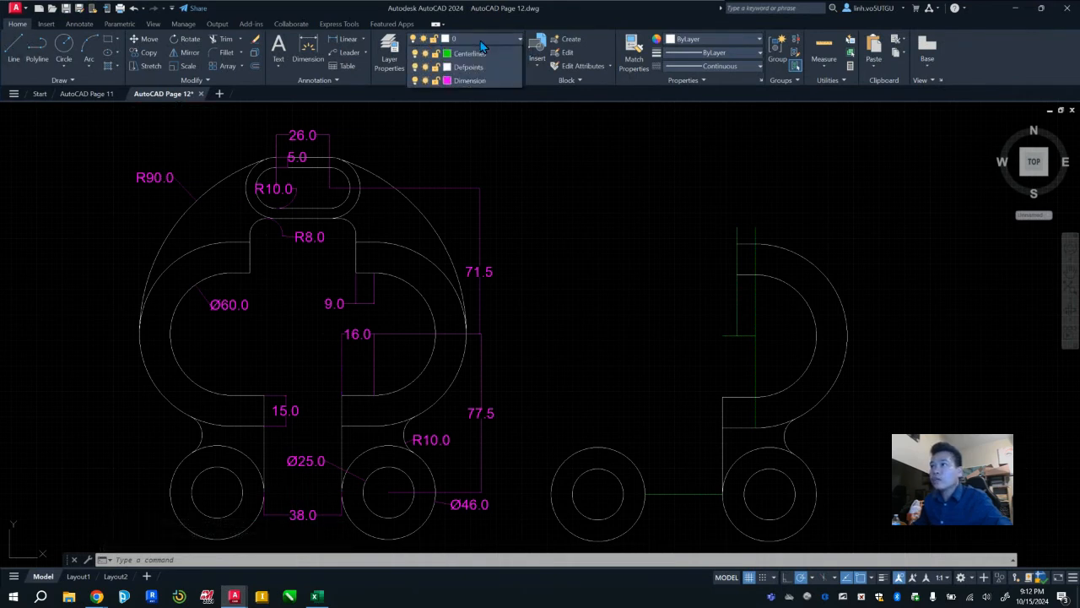
pyautogui.click(487, 64)
pyautogui.click(21, 49)
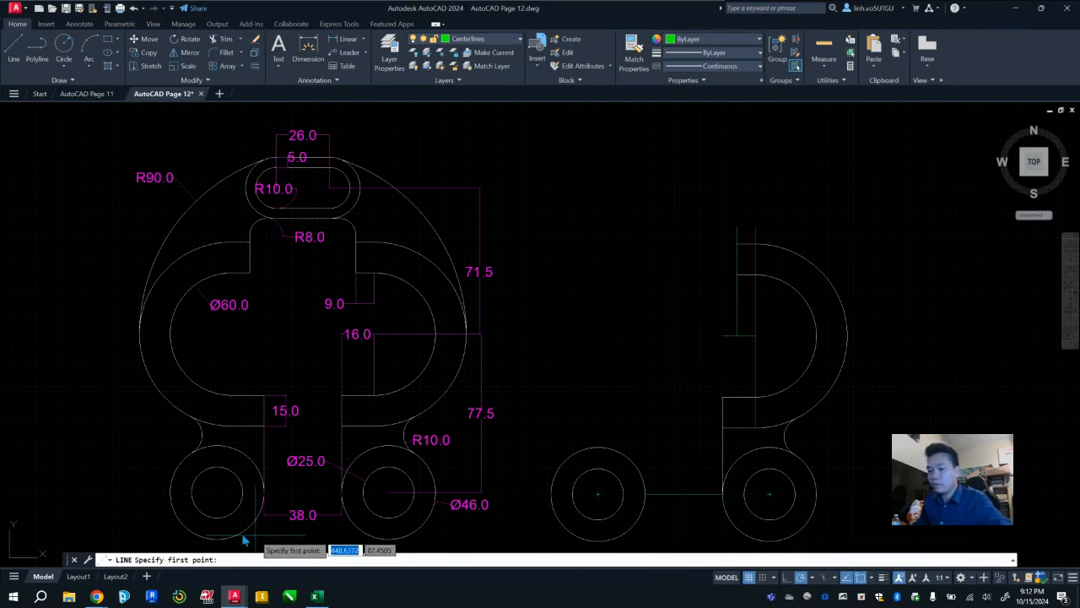
pyautogui.keyDown('shift'); pyautogui.rightClick(587, 376); pyautogui.keyUp('shift')
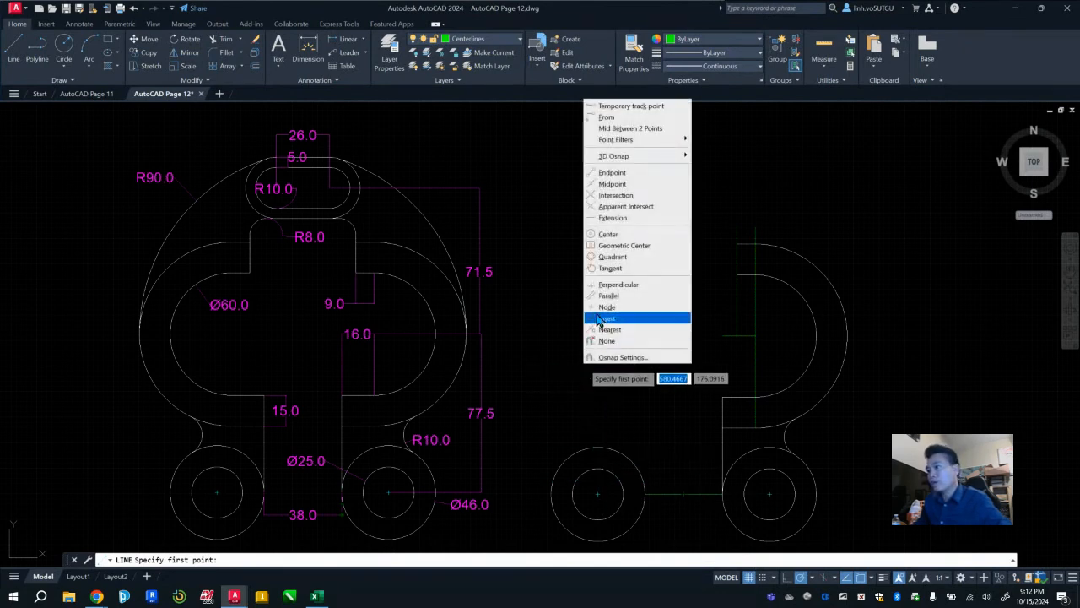
pyautogui.click(613, 184)
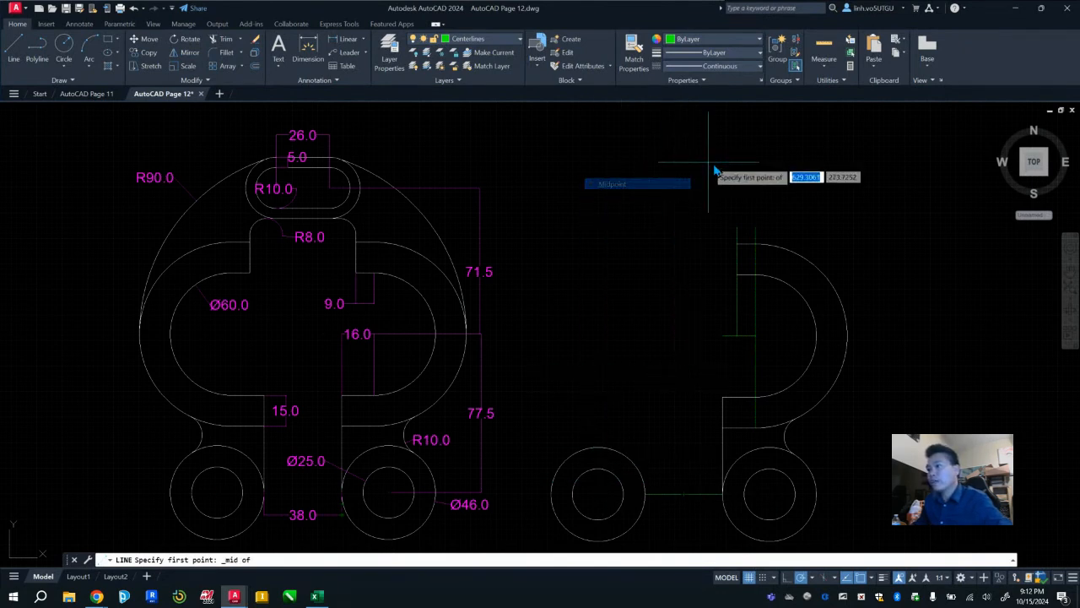
pyautogui.click(686, 501)
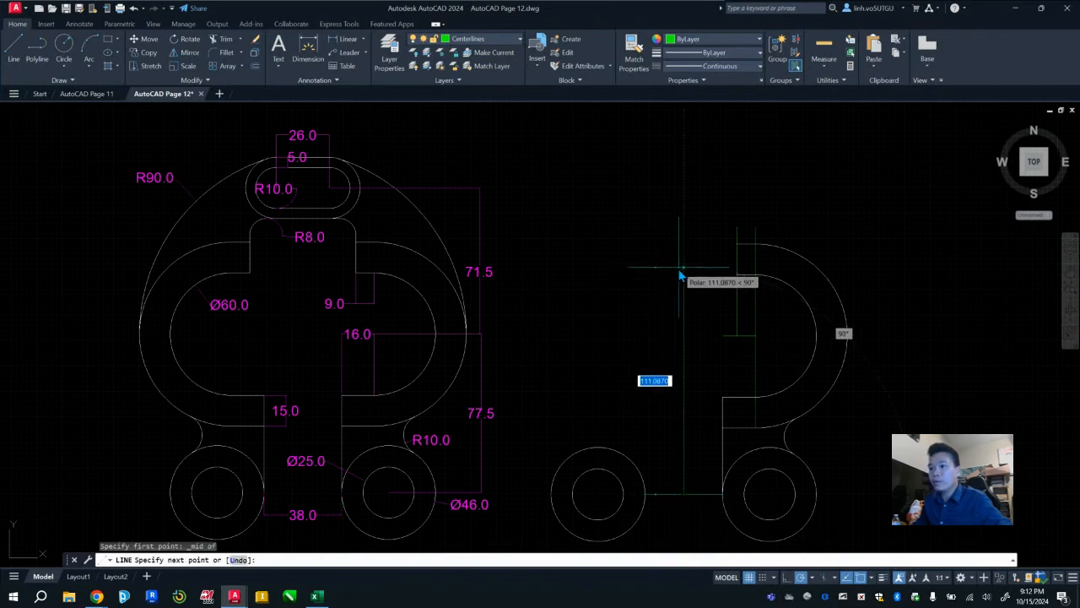
pyautogui.write('77.5')
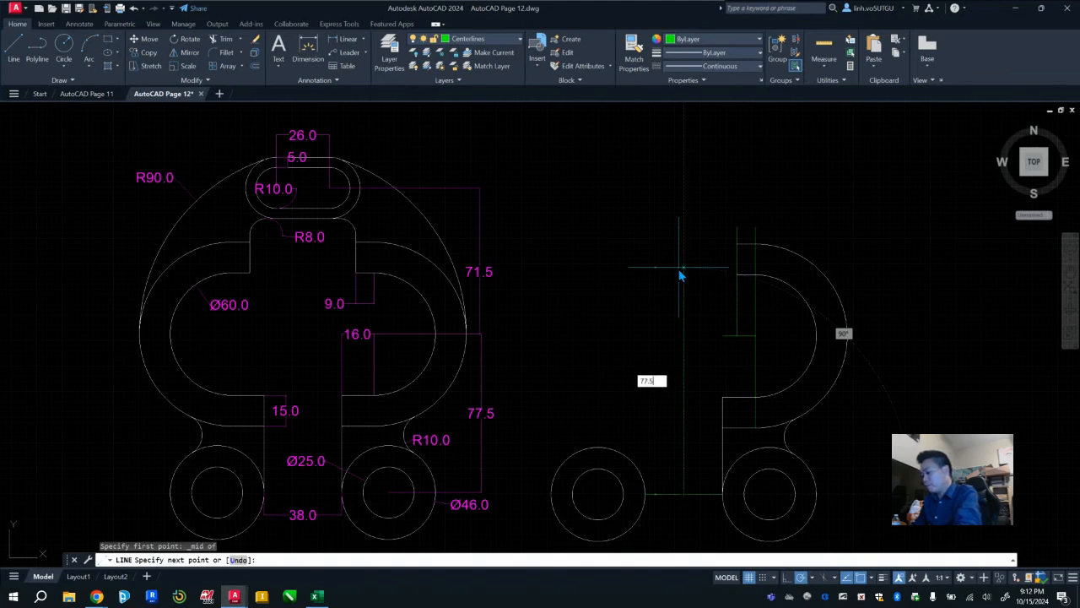
pyautogui.press('Return')
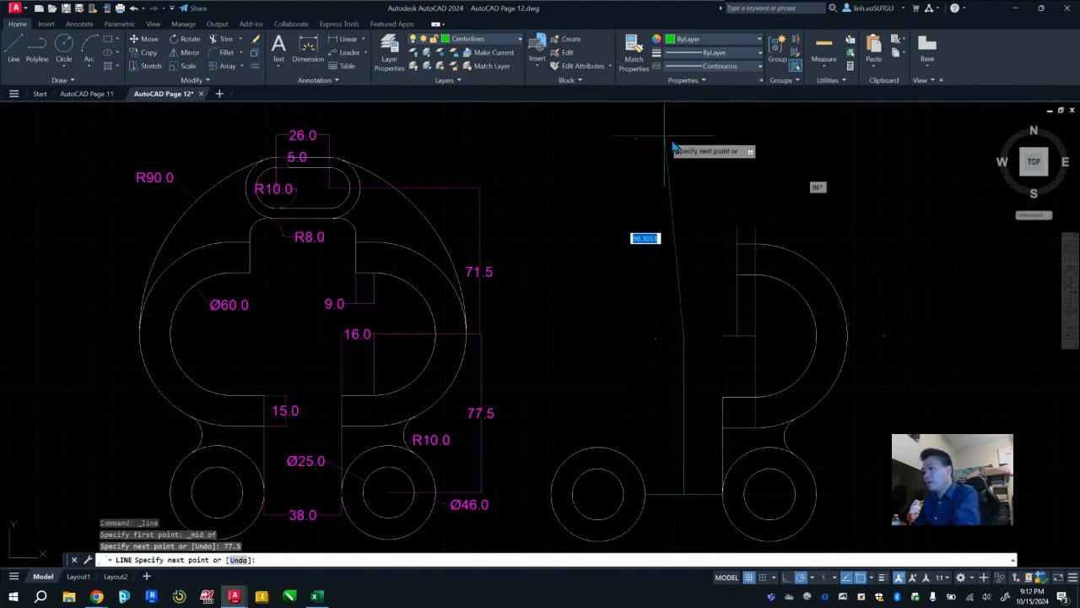
# Step: Continue the vertical centerline straight upward with another segment 71.5 long
pyautogui.write('7')
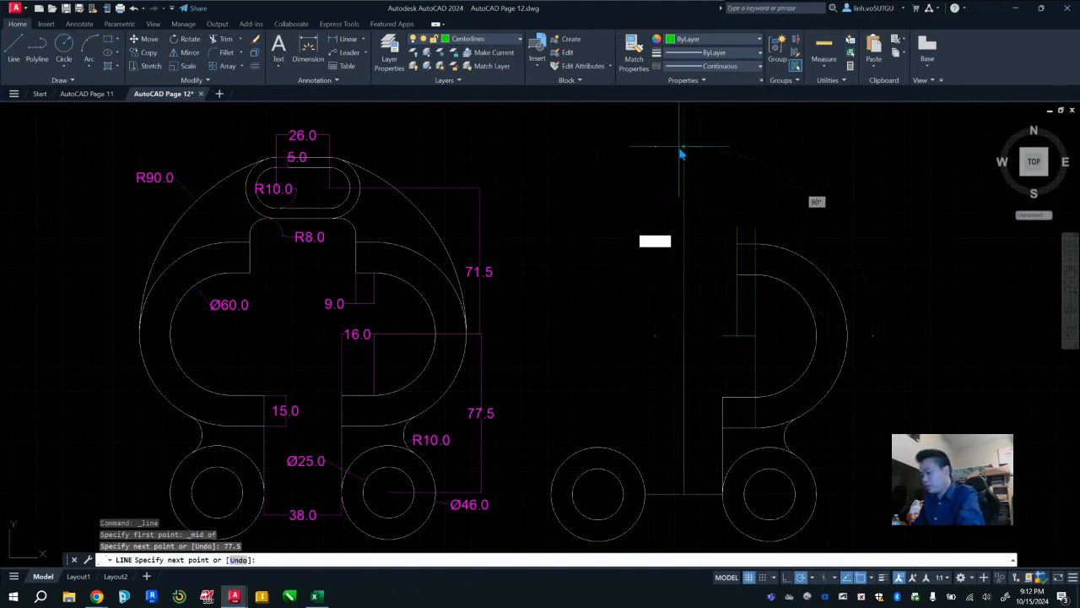
pyautogui.write('1.5')
pyautogui.press('Return')
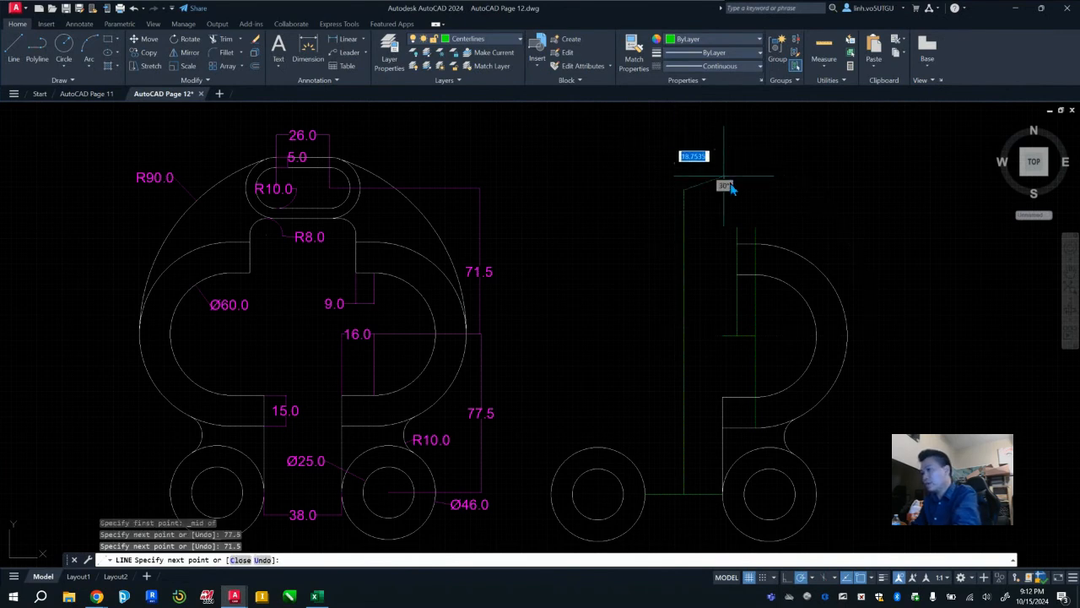
pyautogui.press('Escape')
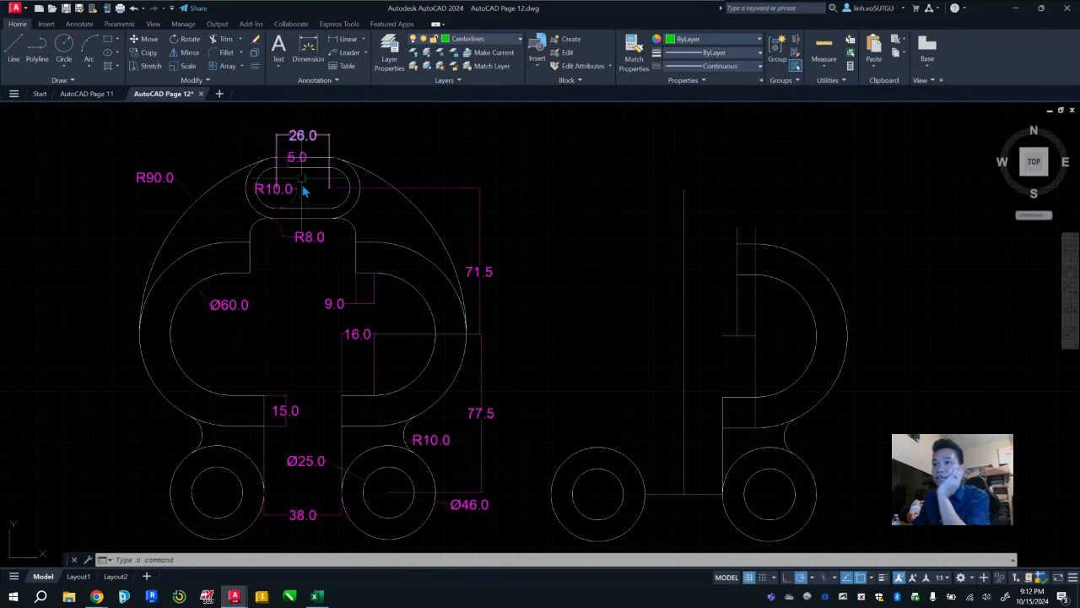
# Step: Draw two horizontal centerlines, each 13 long, from the vertical centerline's upper end, one to the right and one to the left
pyautogui.click(12, 47)
pyautogui.click(686, 194)
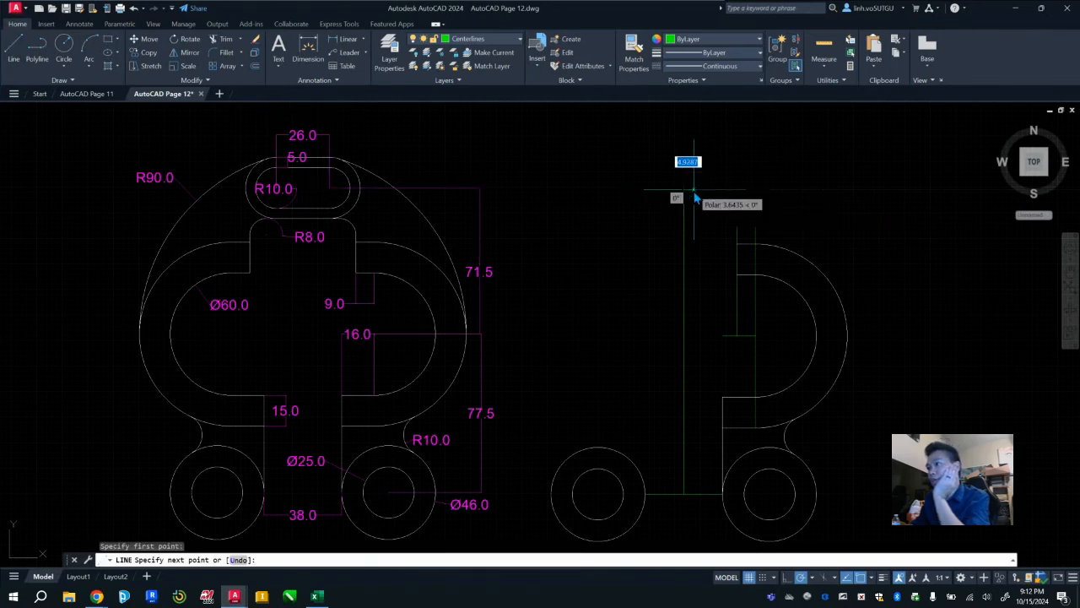
pyautogui.write('13')
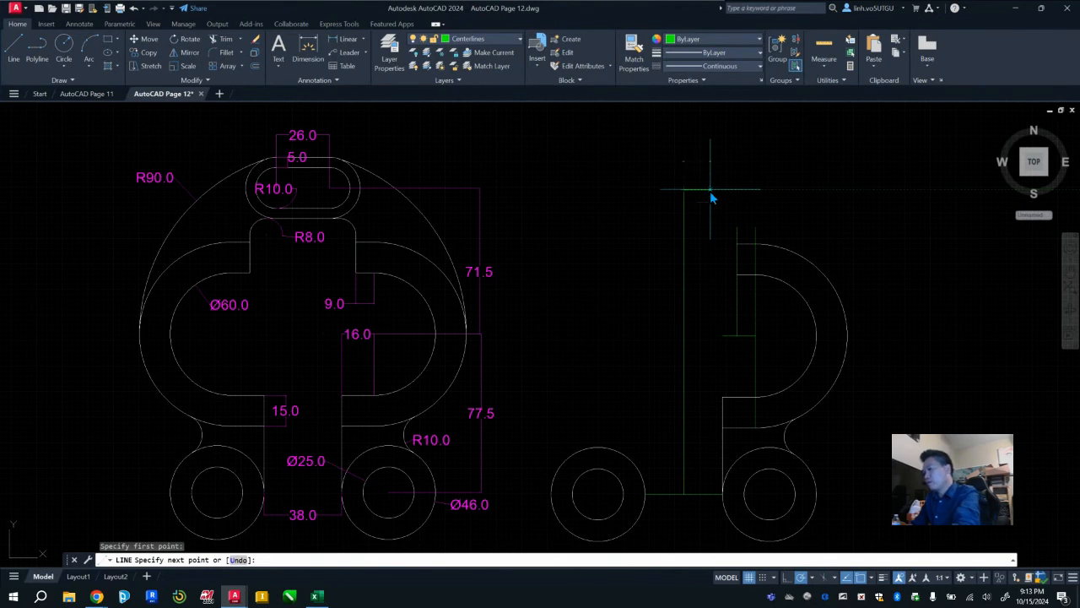
pyautogui.press('Return')
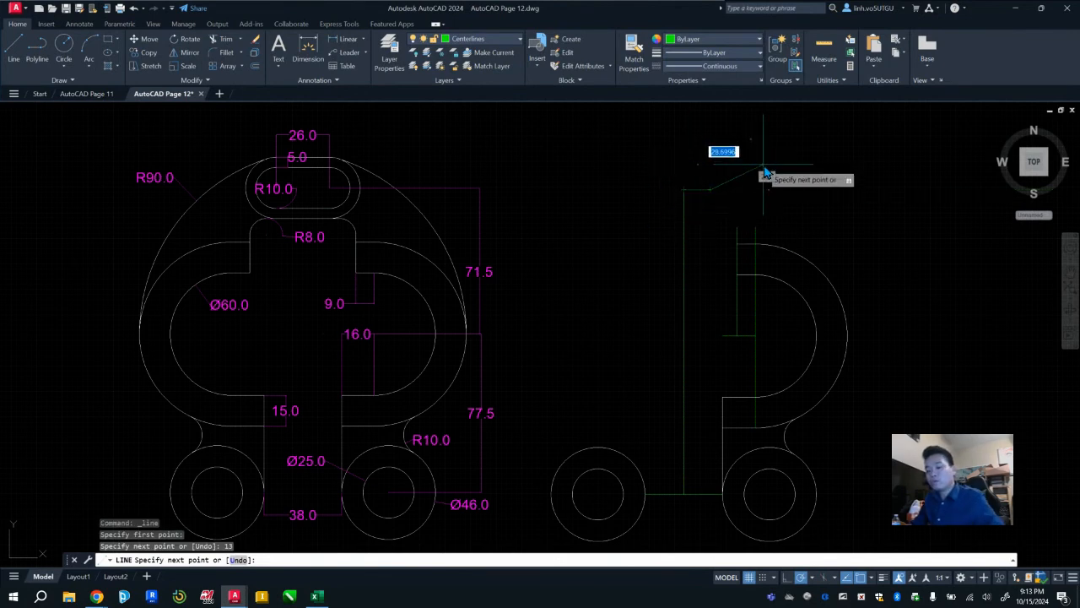
pyautogui.press('Escape')
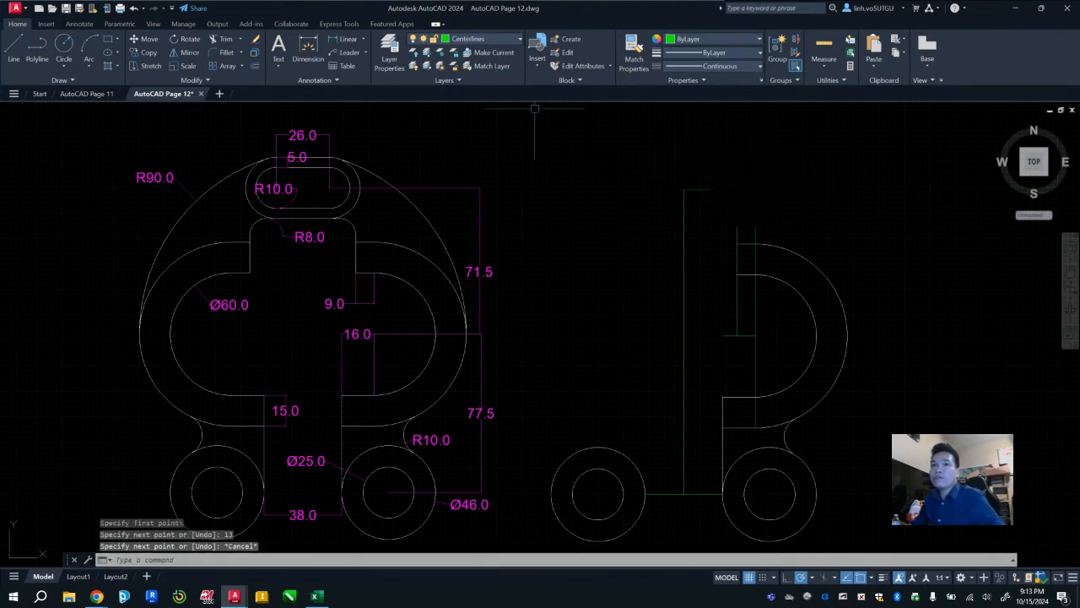
pyautogui.click(14, 47)
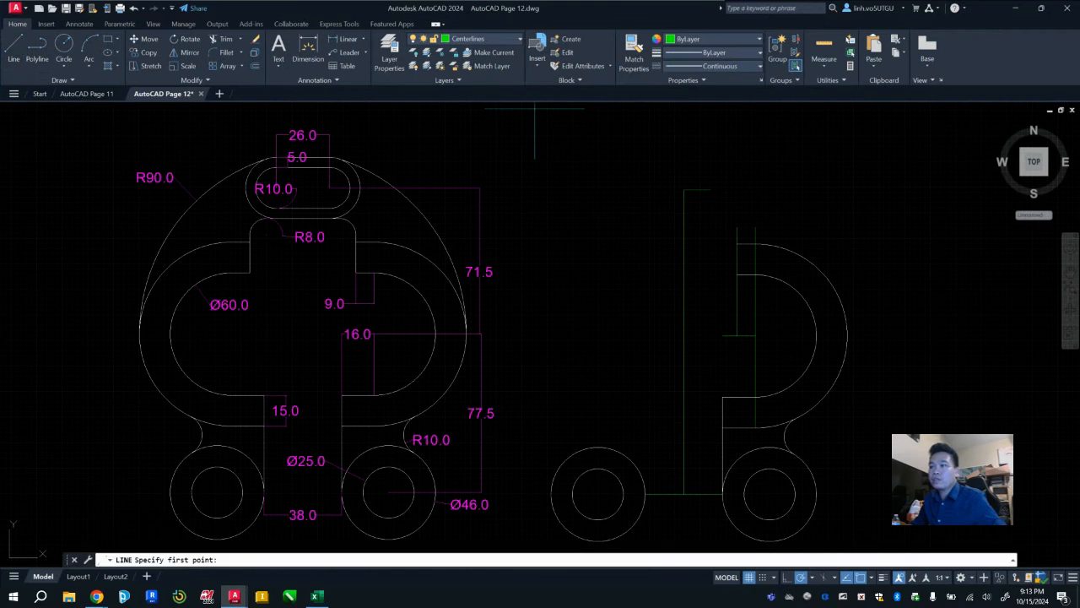
pyautogui.click(685, 200)
pyautogui.write('13')
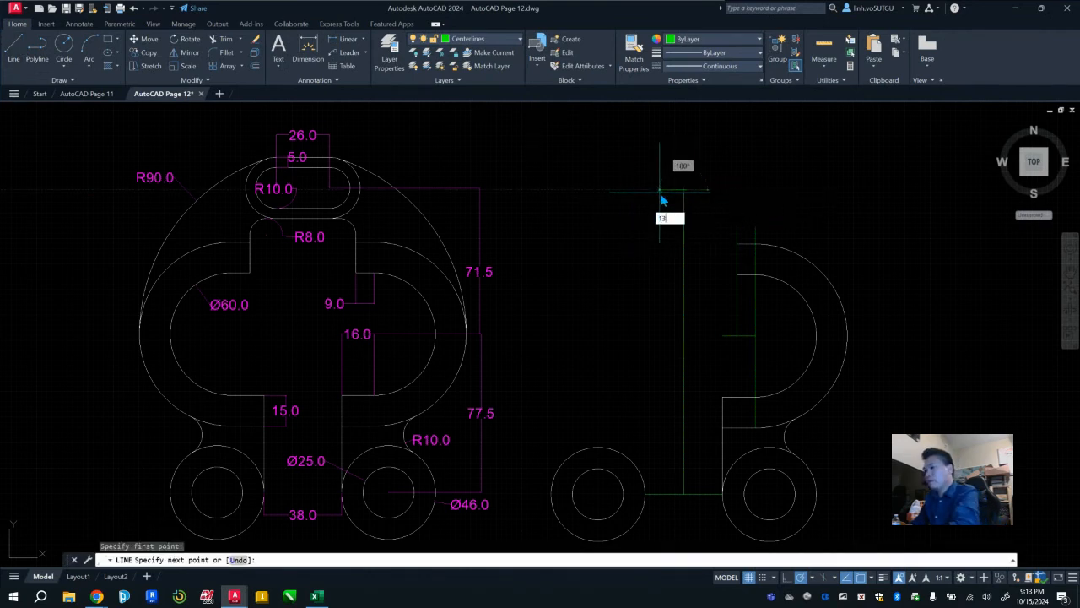
pyautogui.press('Return')
pyautogui.press('Escape')
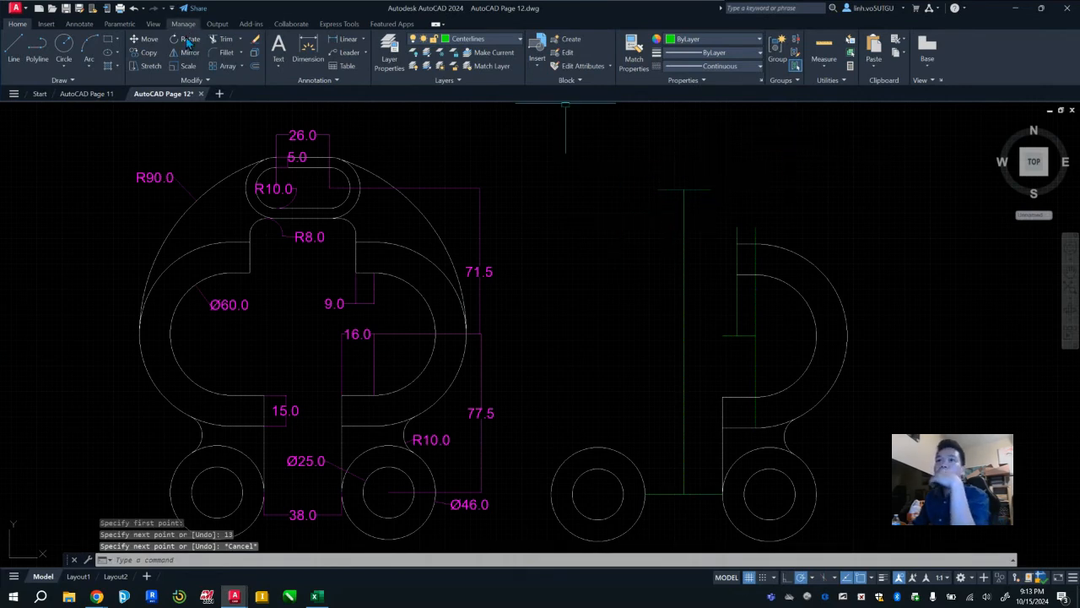
# Step: On layer 0, draw concentric circles of radius 10 and 15 centered on the right end of the upper horizontal centerlines
pyautogui.click(498, 39)
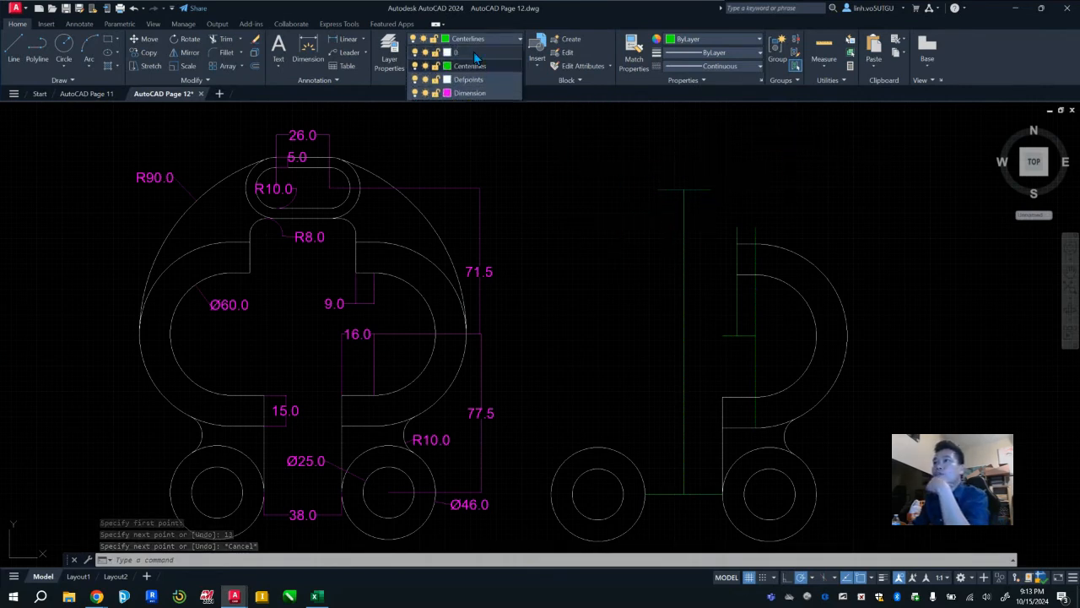
pyautogui.click(456, 52)
pyautogui.click(63, 49)
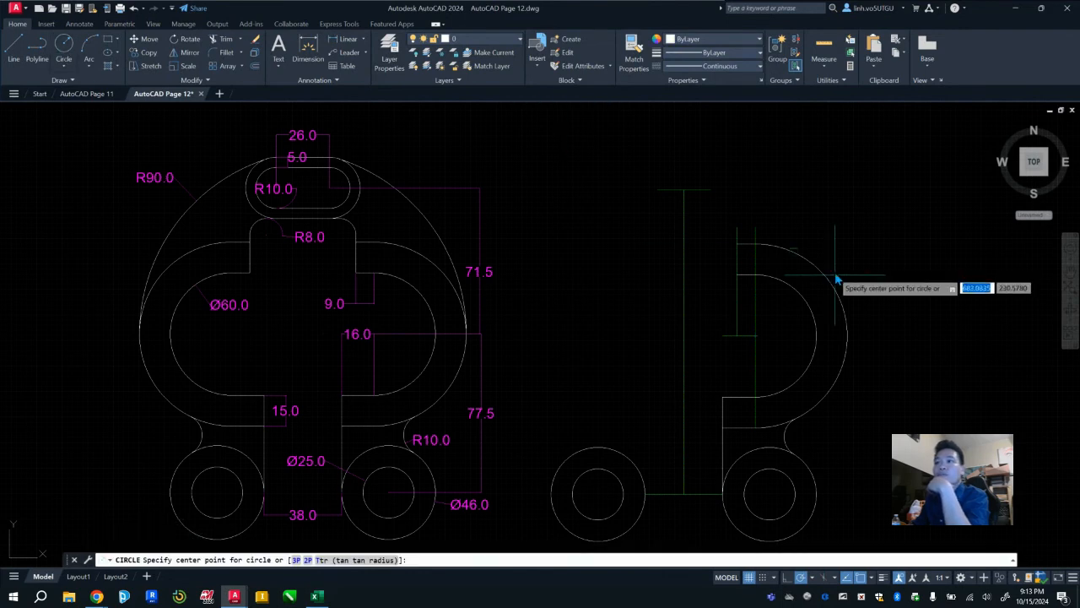
pyautogui.click(709, 189)
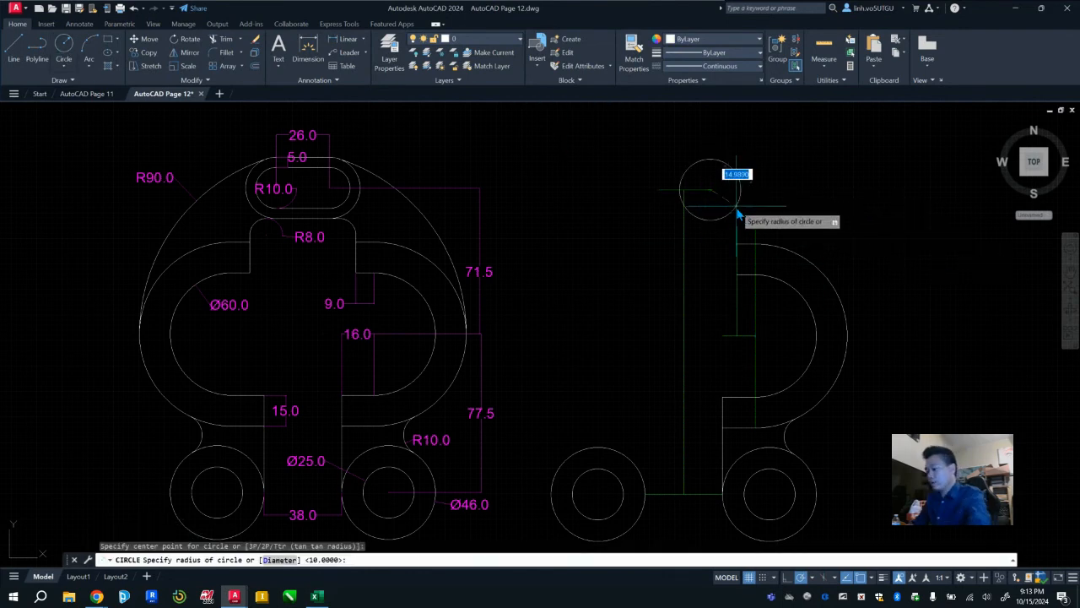
pyautogui.press('Return')
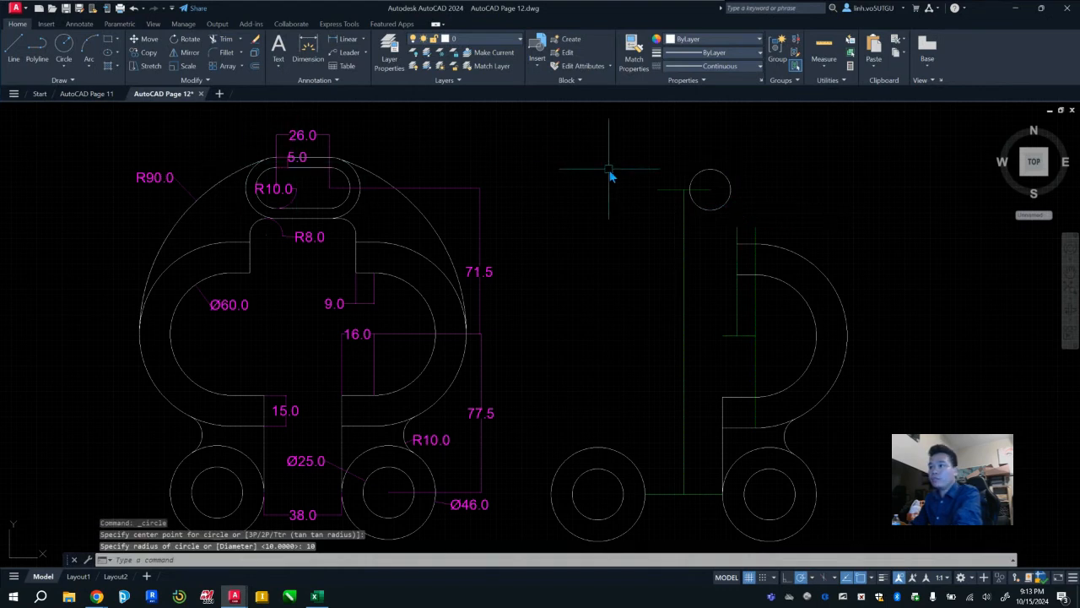
pyautogui.press('Return')
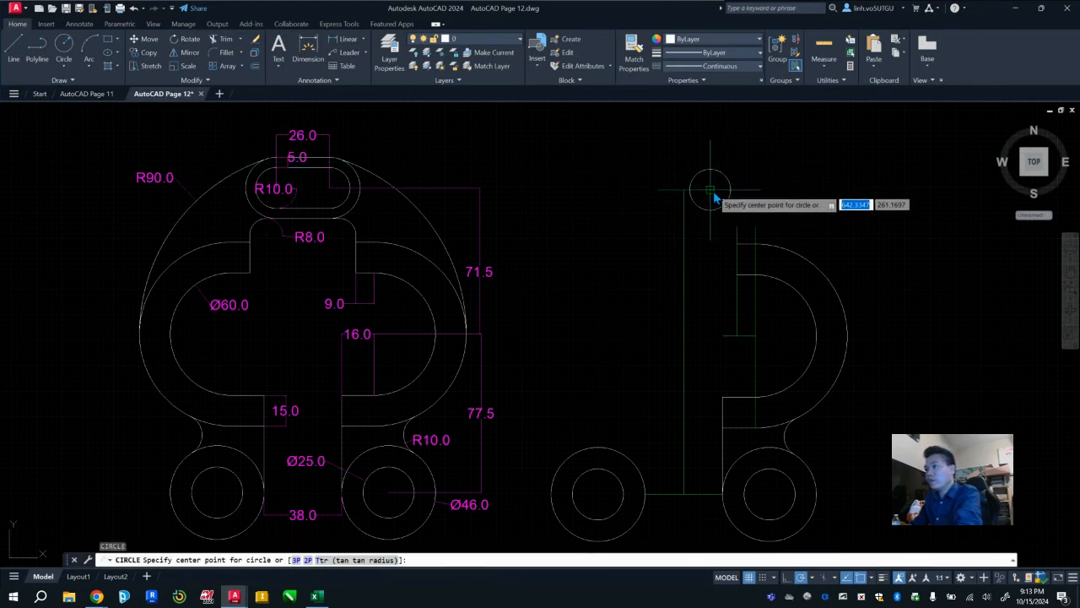
pyautogui.click(713, 197)
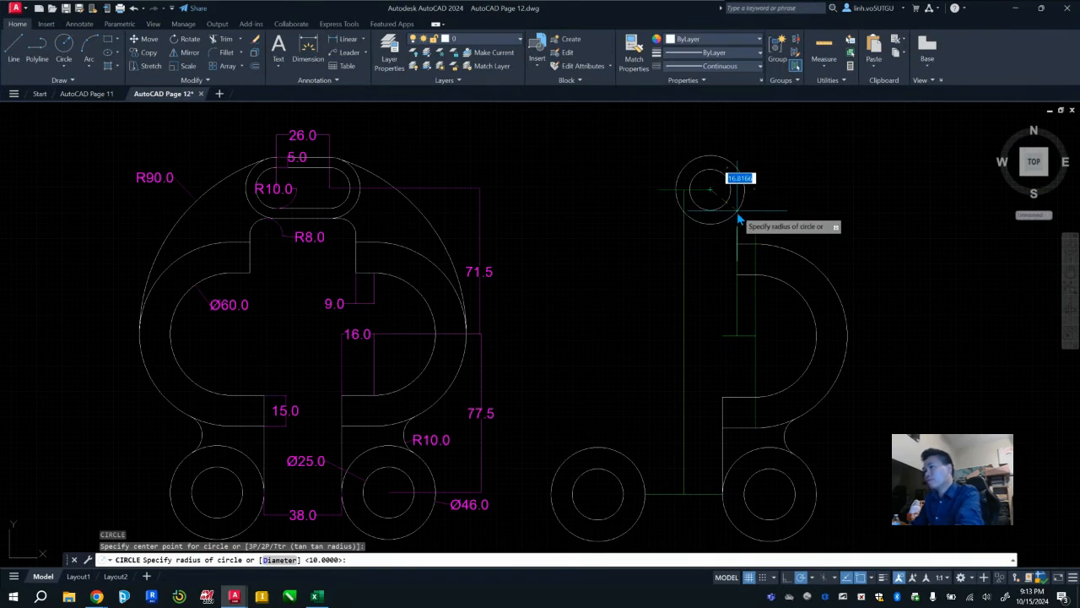
pyautogui.write('15')
pyautogui.press('Return')
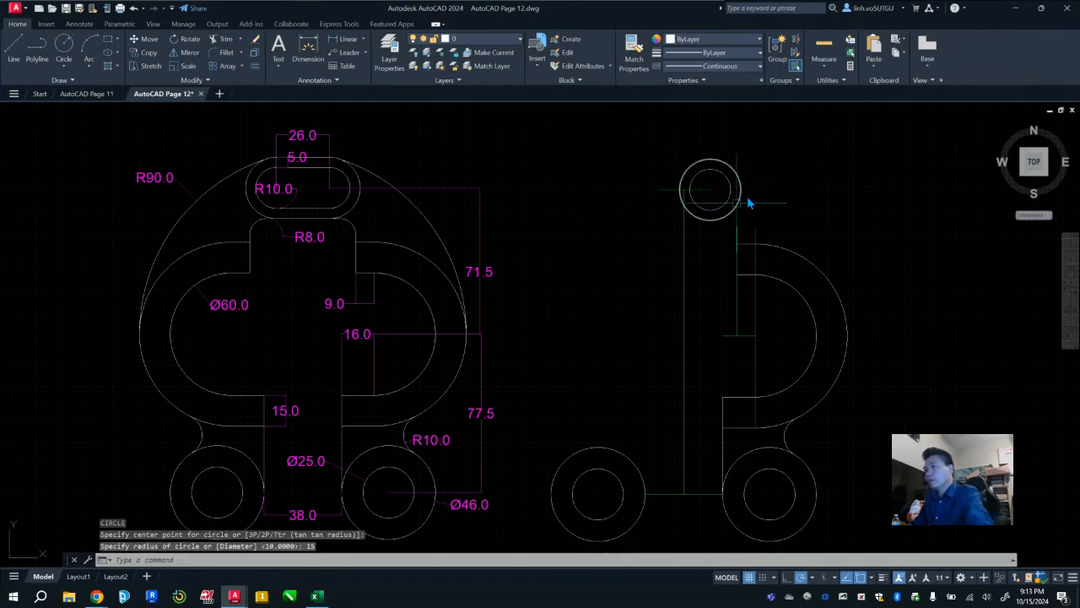
# Step: Draw concentric circles of radius 10 and 15 centered on the left end of the upper horizontal centerlines
pyautogui.press('Return')
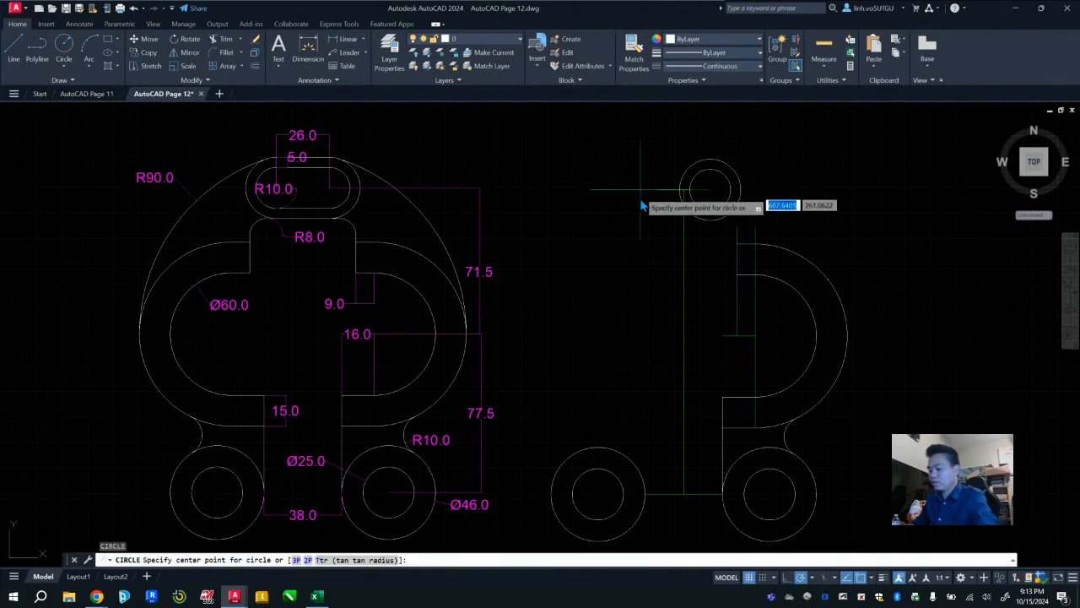
pyautogui.click(659, 189)
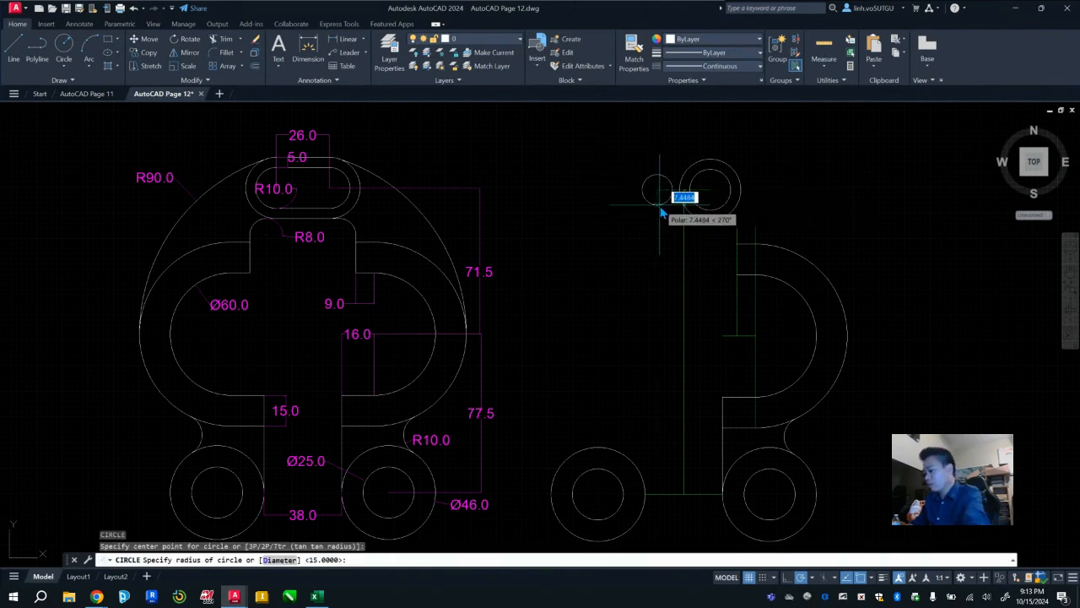
pyautogui.click(660, 206)
pyautogui.press('Return')
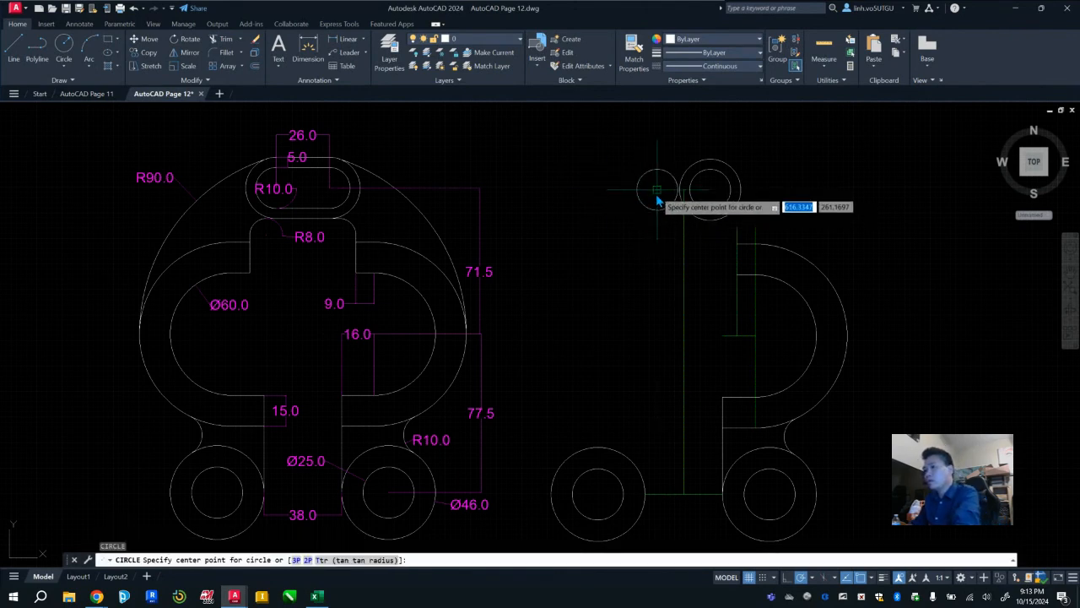
pyautogui.click(658, 200)
pyautogui.write('15')
pyautogui.press('Return')
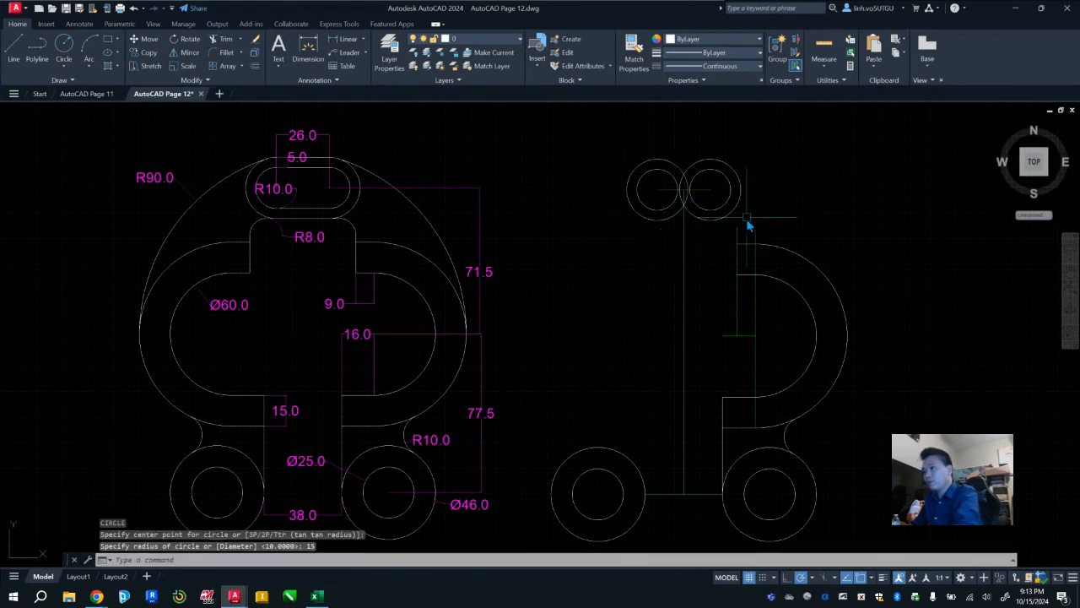
pyautogui.press('Escape')
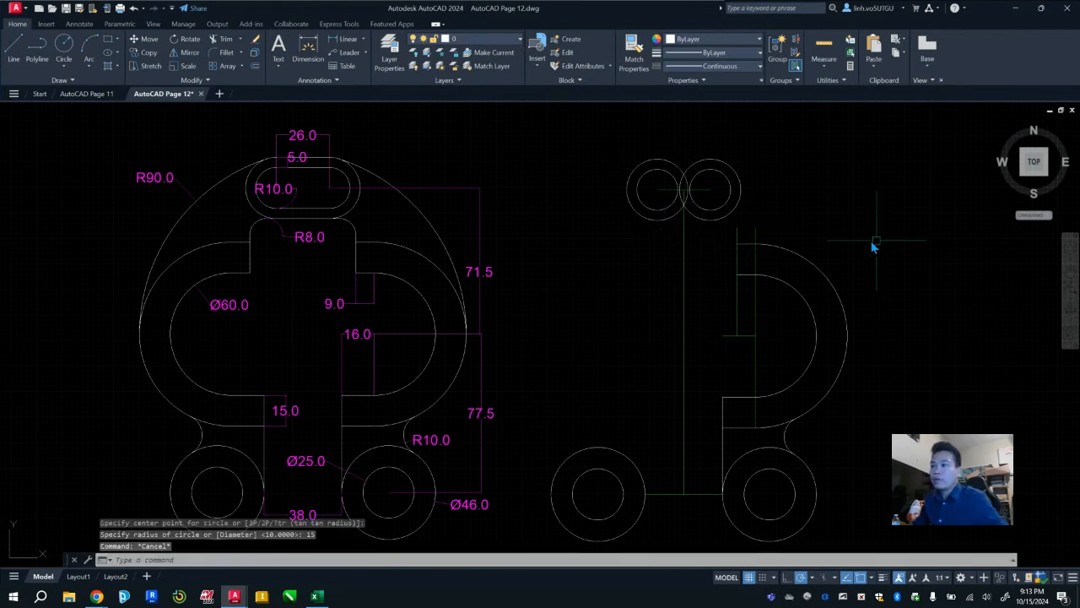
pyautogui.click(710, 190)
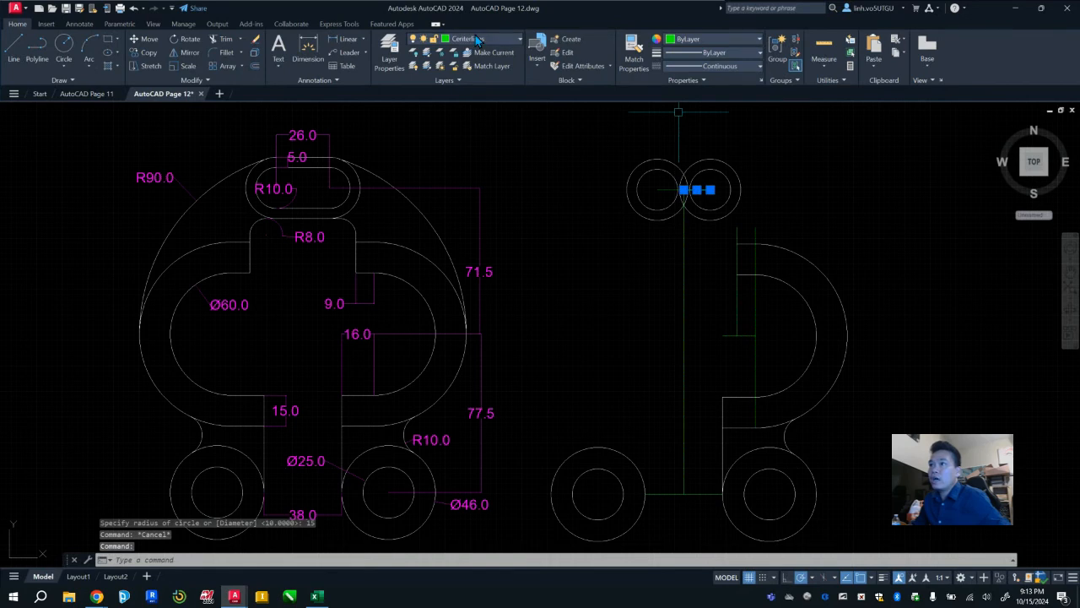
pyautogui.click(251, 66)
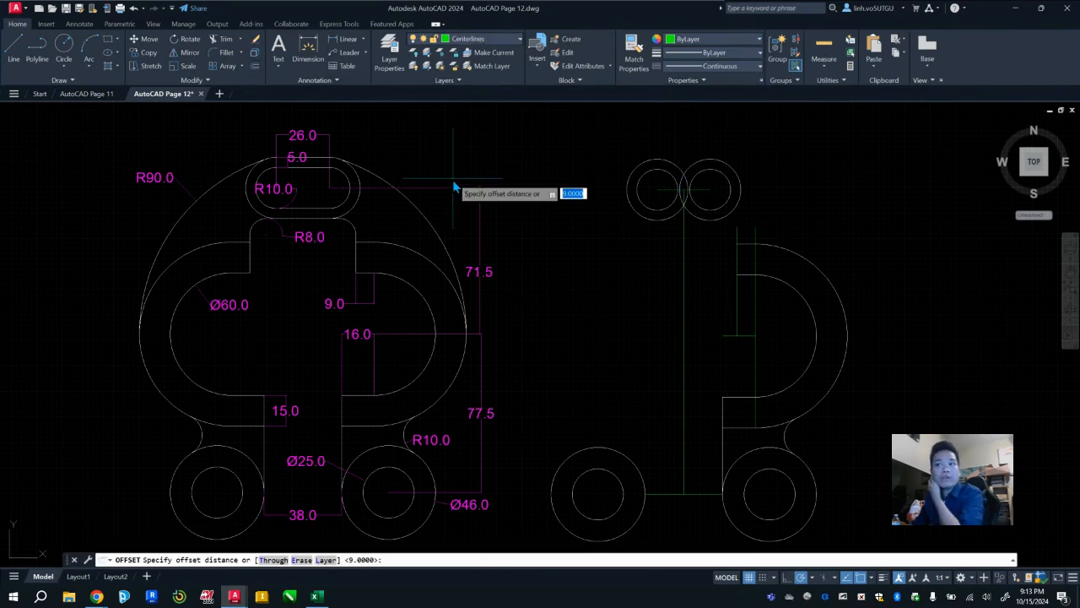
pyautogui.write('10')
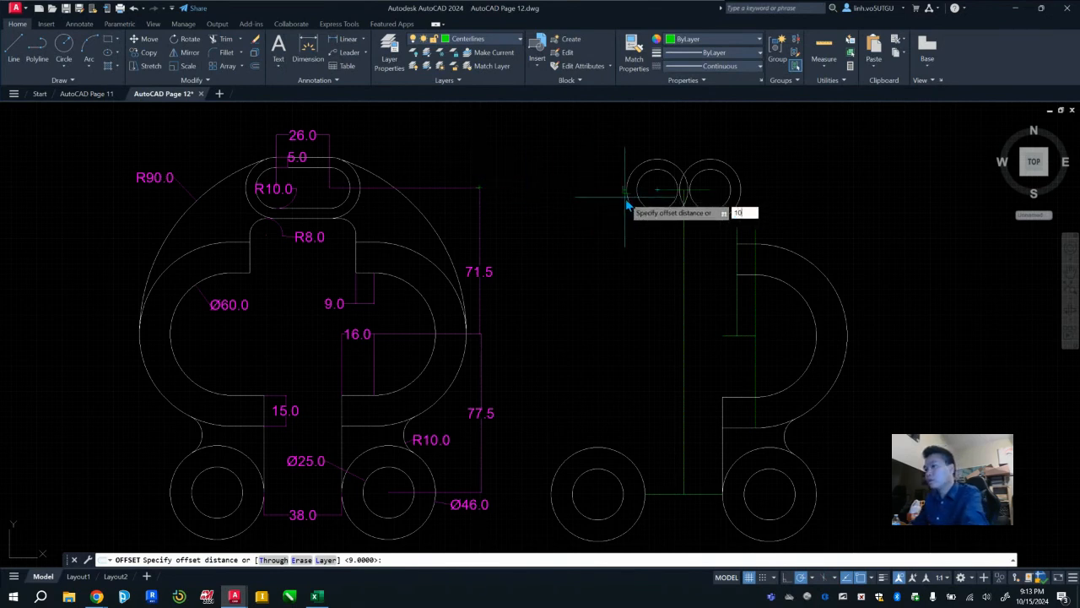
pyautogui.press('Return')
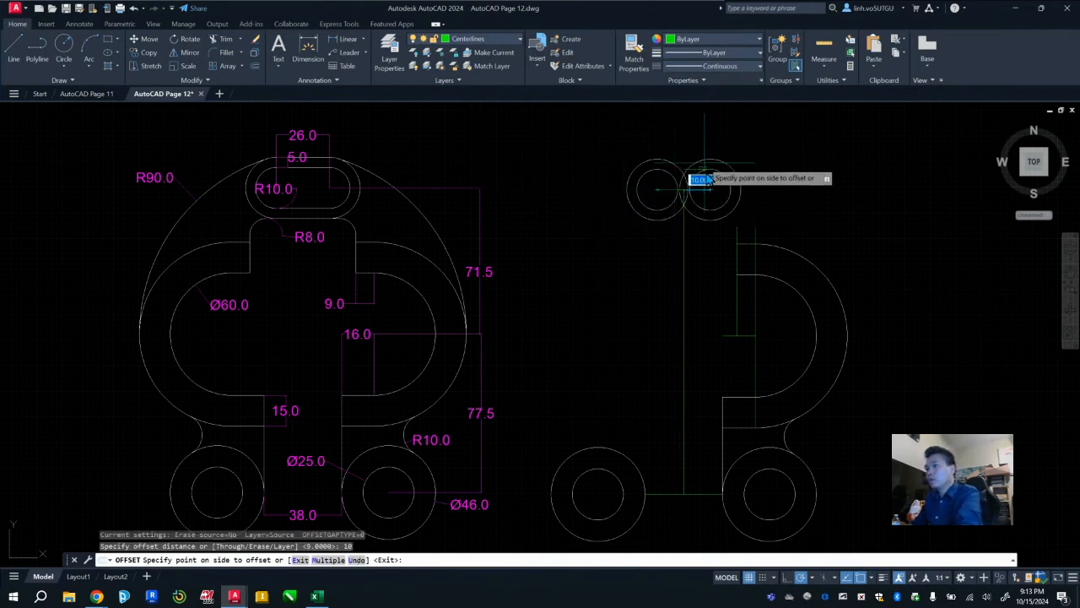
pyautogui.press('Escape')
pyautogui.press('Escape')
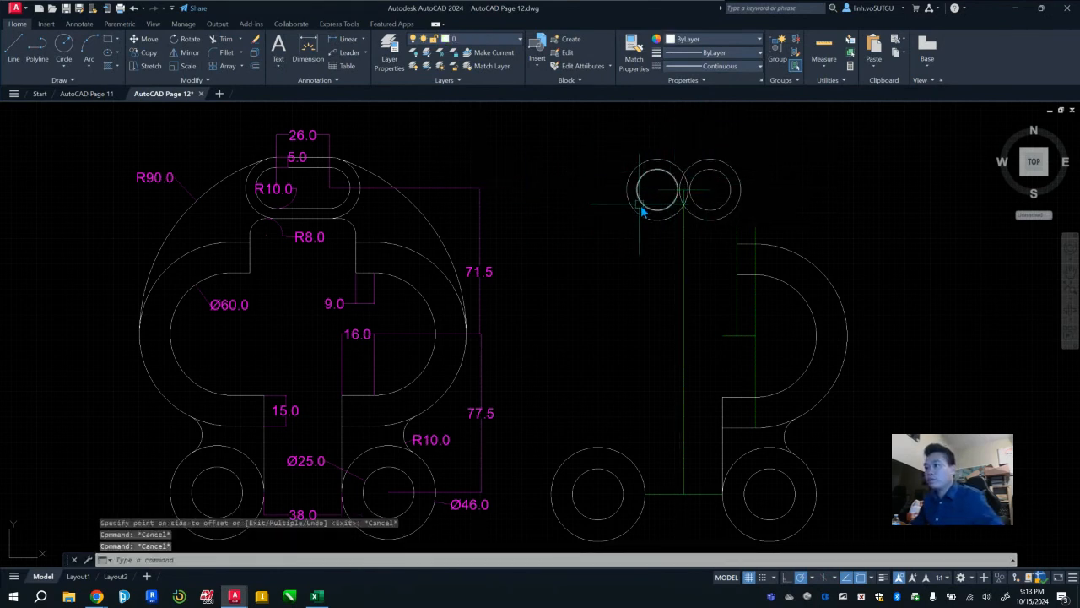
pyautogui.click(255, 66)
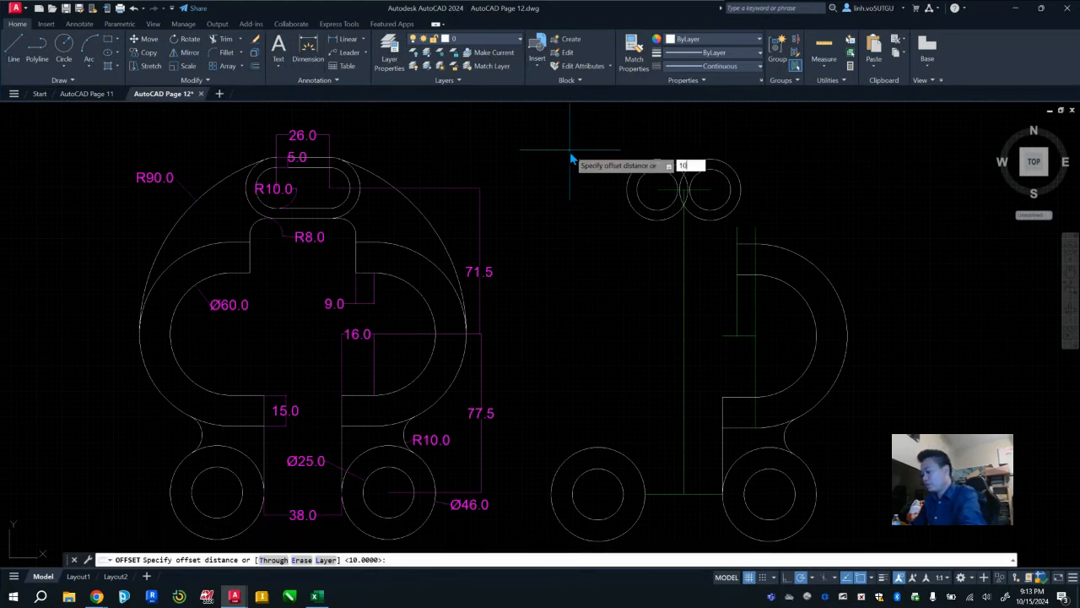
pyautogui.write('10')
pyautogui.press('Return')
pyautogui.click(671, 182)
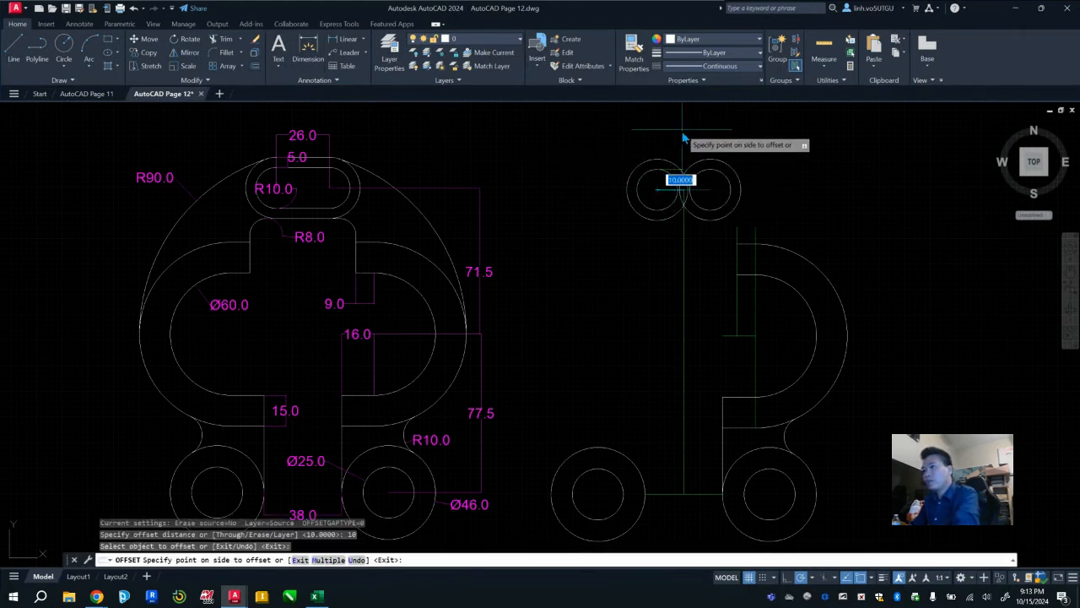
pyautogui.press('Escape')
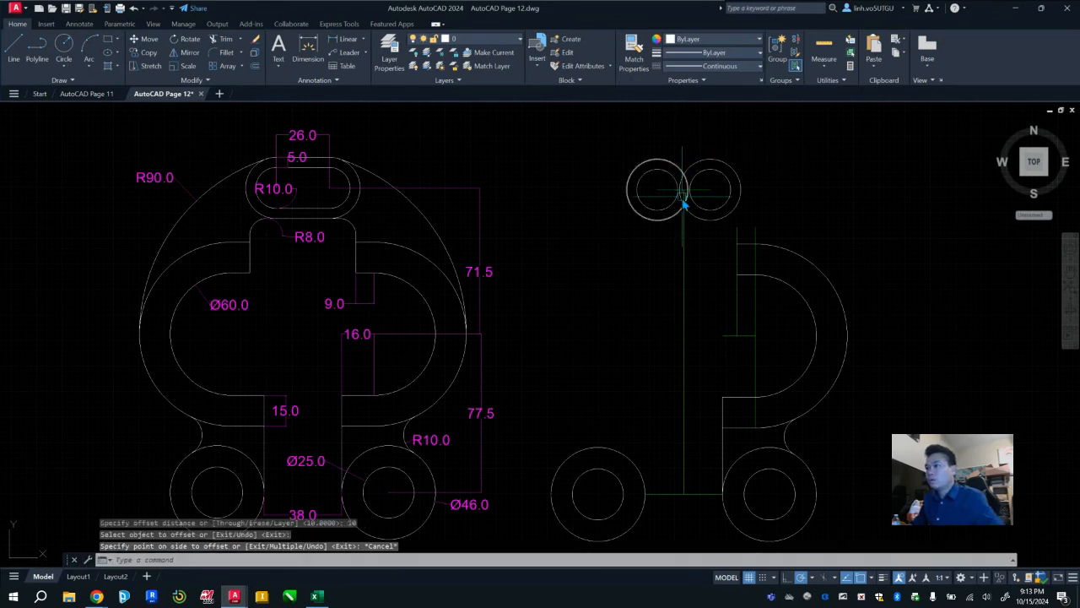
pyautogui.click(690, 190)
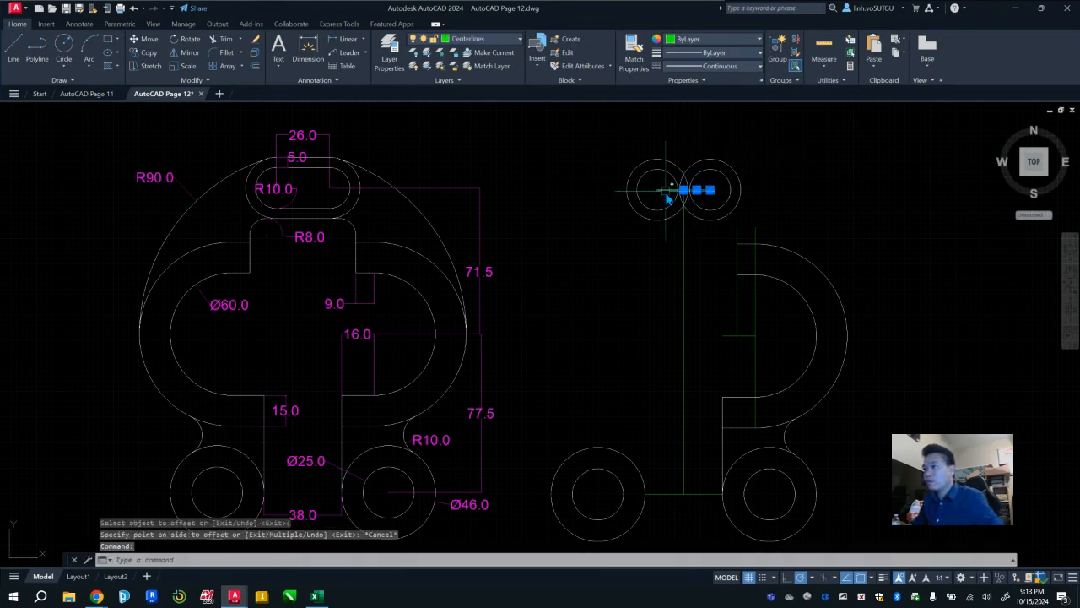
pyautogui.click(667, 190)
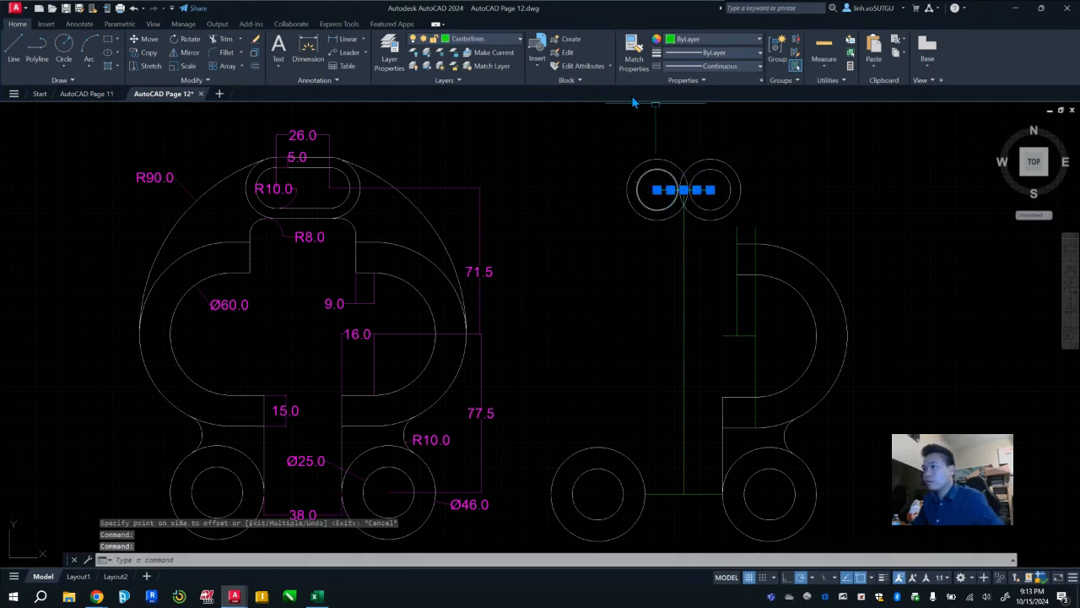
pyautogui.click(254, 67)
pyautogui.press('Return')
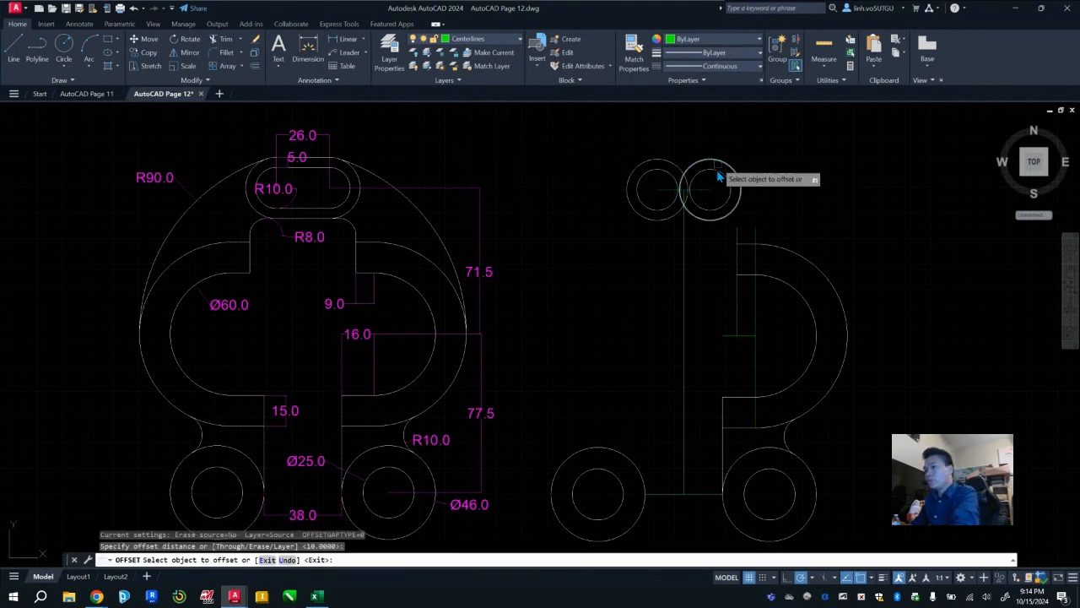
pyautogui.click(670, 194)
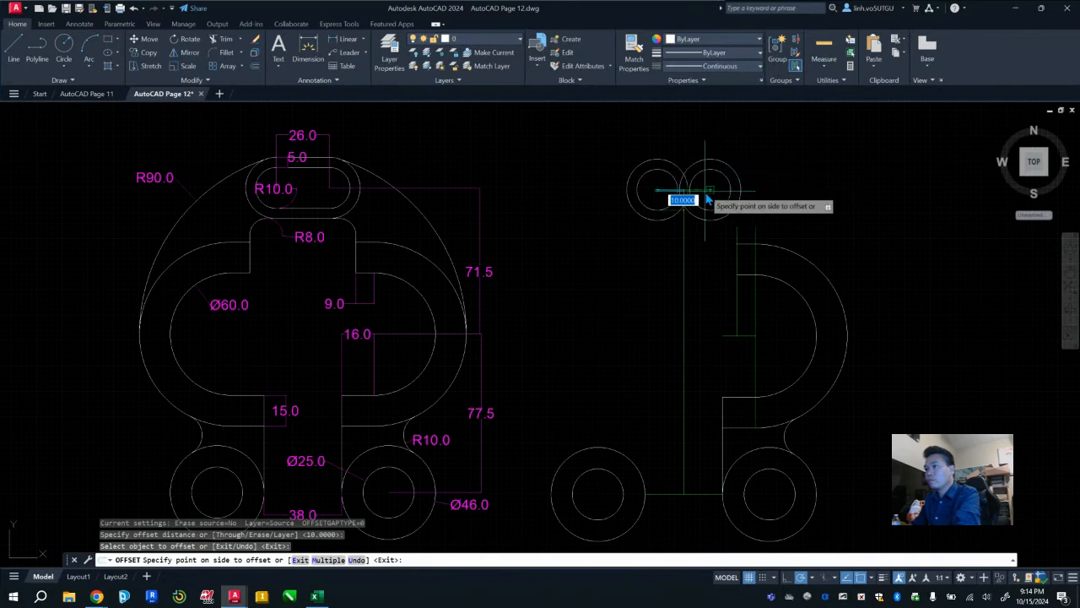
pyautogui.scroll(6, 707, 200)
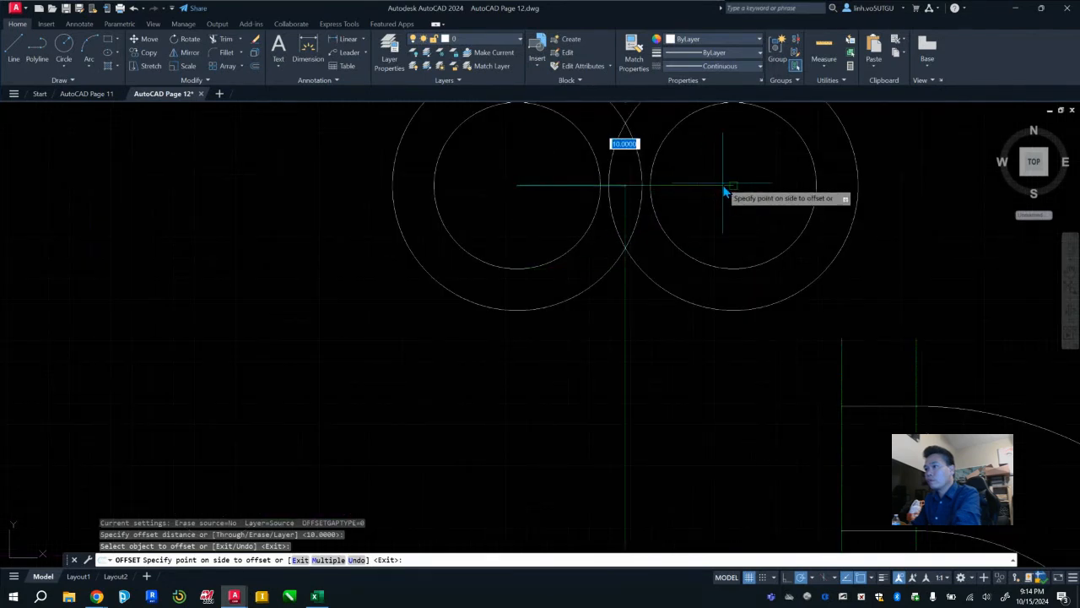
pyautogui.scroll(-4, 670, 174)
pyautogui.press('Escape')
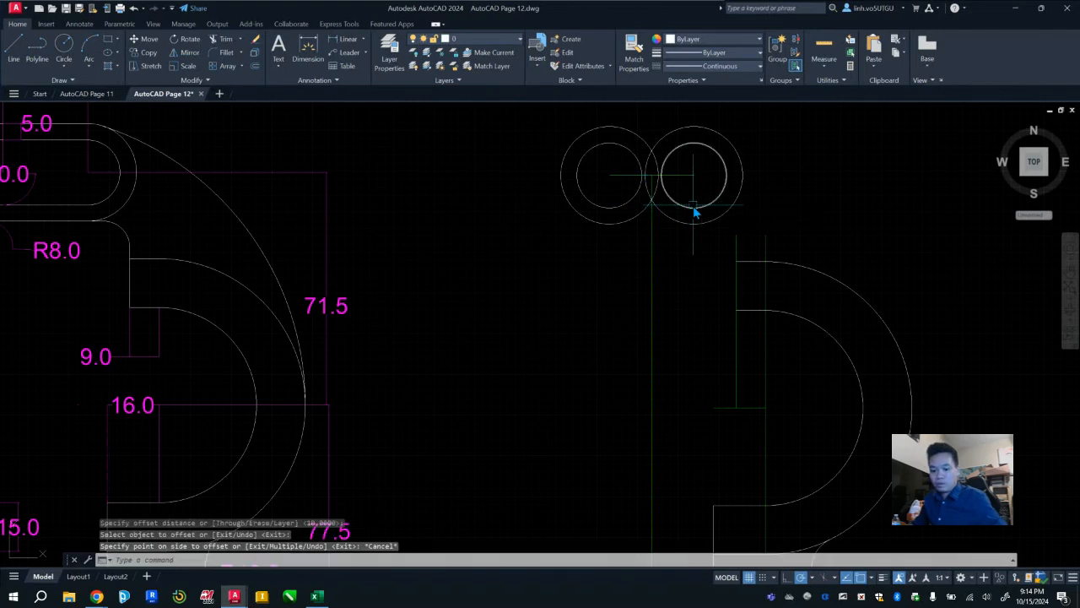
pyautogui.click(629, 176)
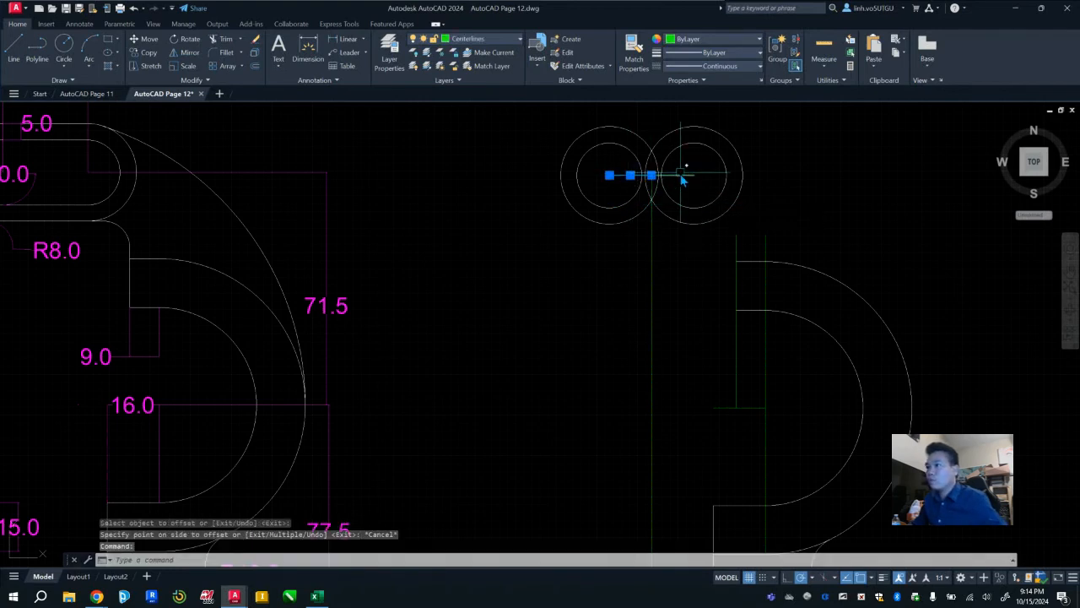
pyautogui.click(682, 176)
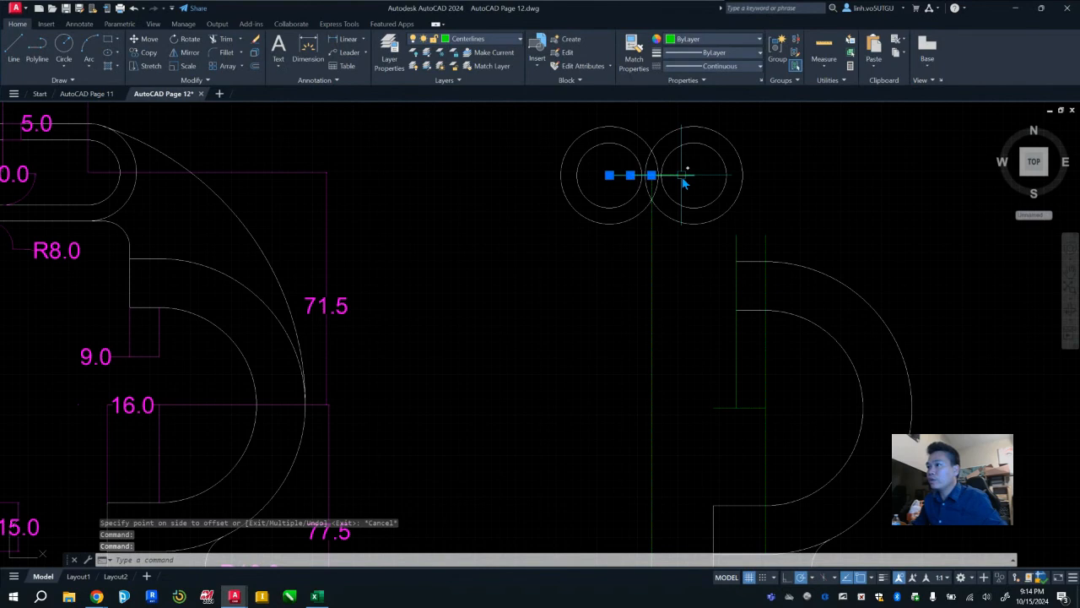
pyautogui.click(252, 66)
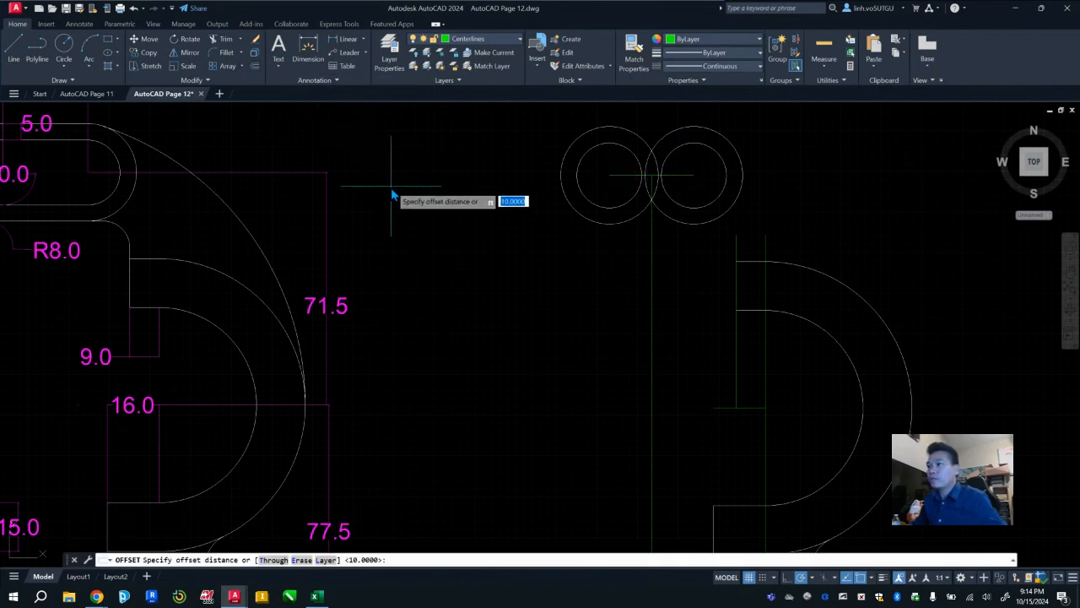
pyautogui.press('Return')
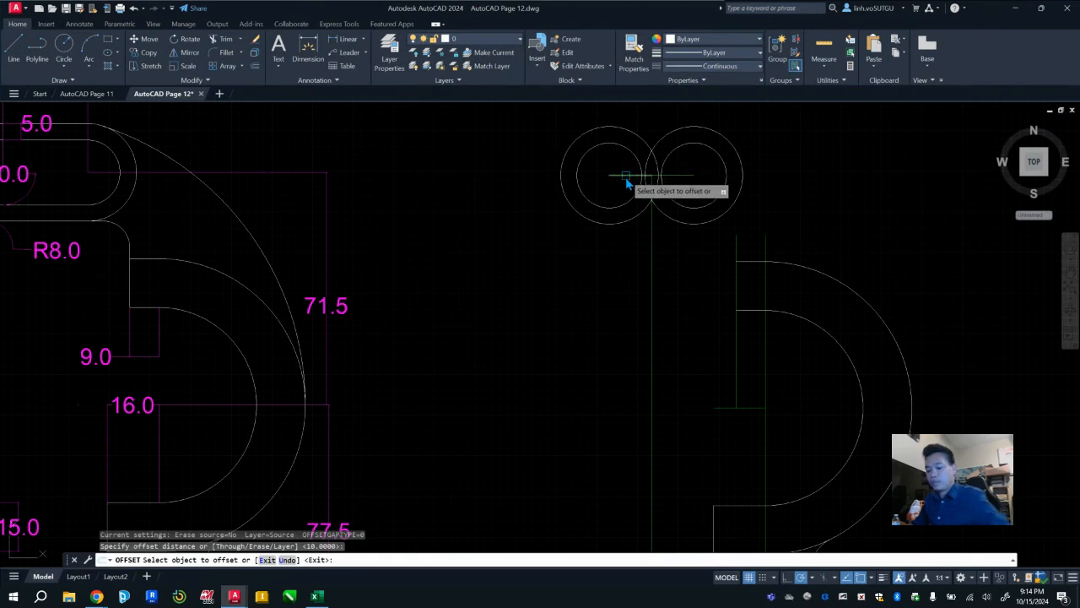
pyautogui.click(626, 177)
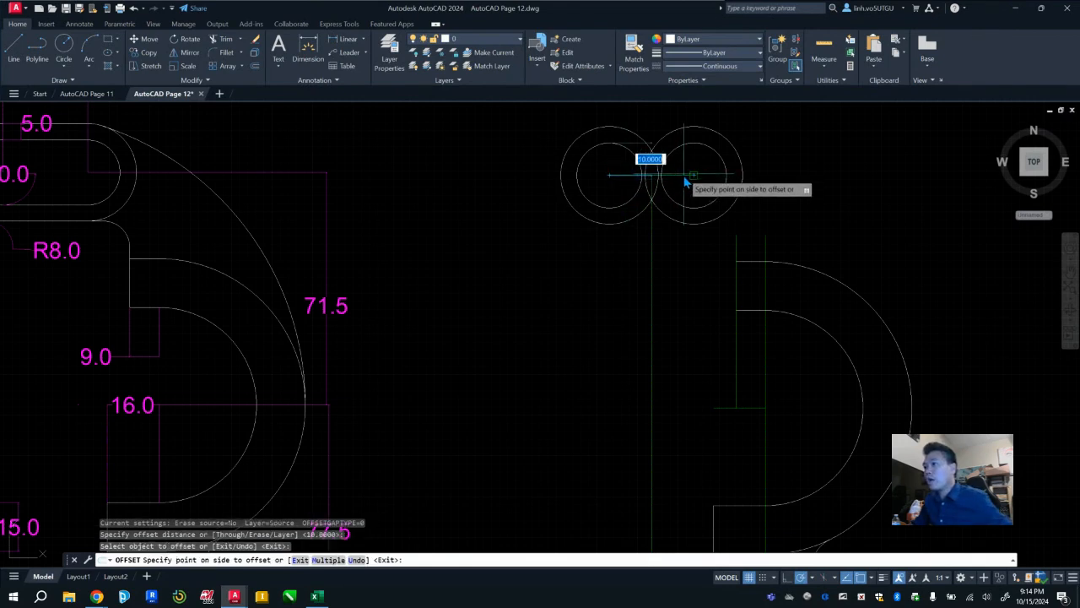
pyautogui.scroll(6, 688, 177)
pyautogui.scroll(-6, 699, 178)
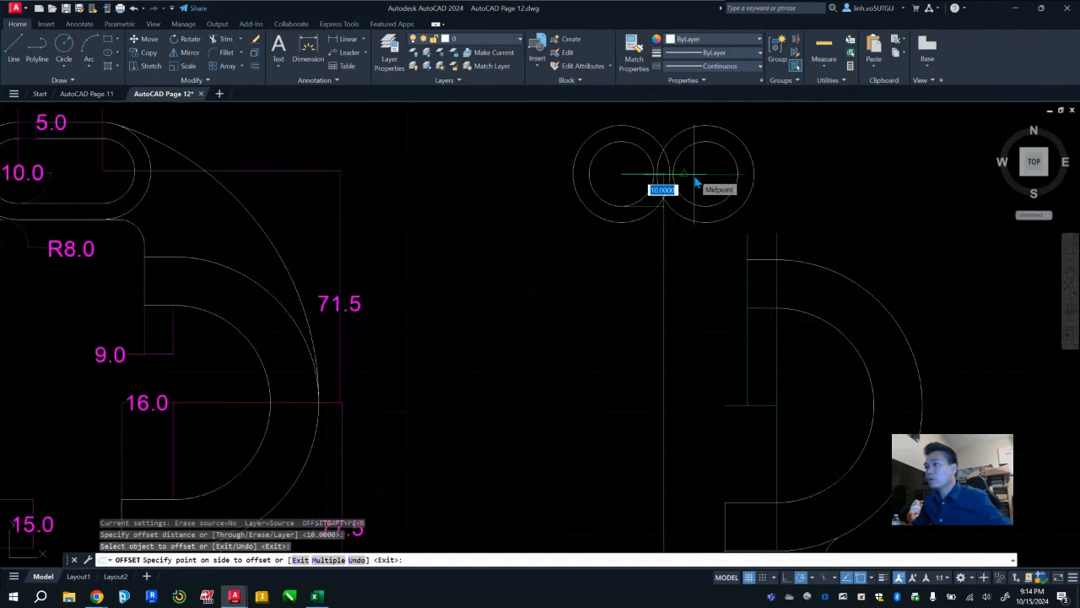
pyautogui.press('Escape')
# Step: Offset the left upper horizontal centerline 10 downward, toward the bottom of the inner circle
pyautogui.click(256, 66)
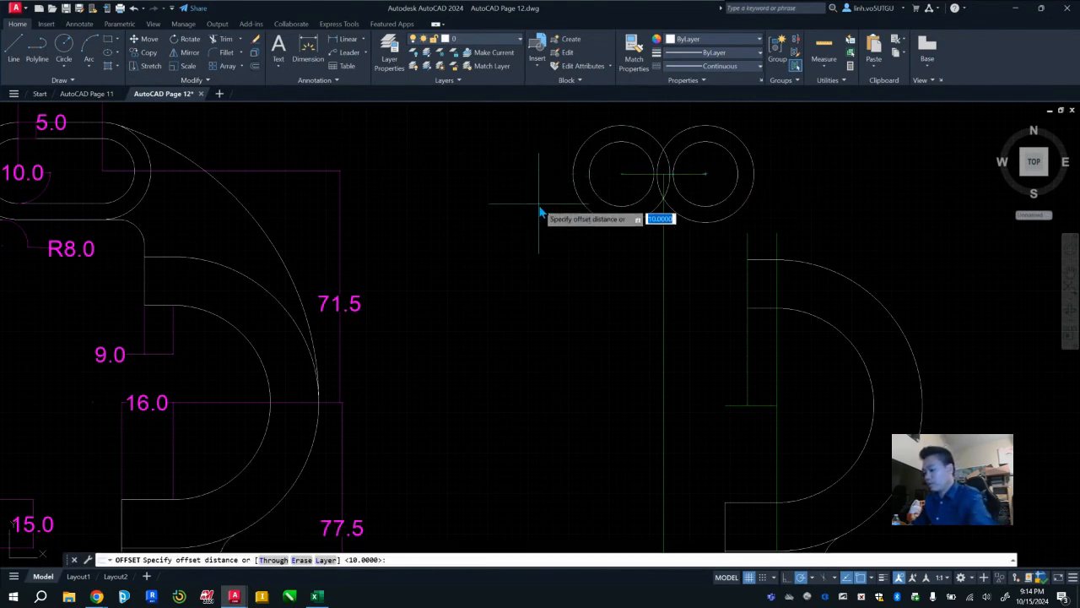
pyautogui.press('Return')
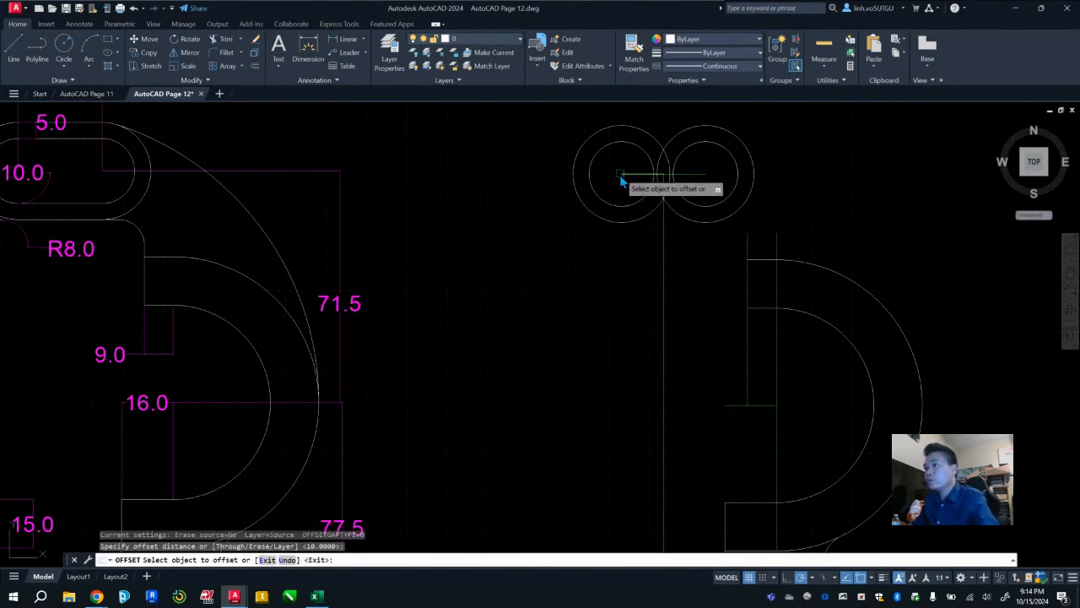
pyautogui.click(620, 179)
pyautogui.click(701, 175)
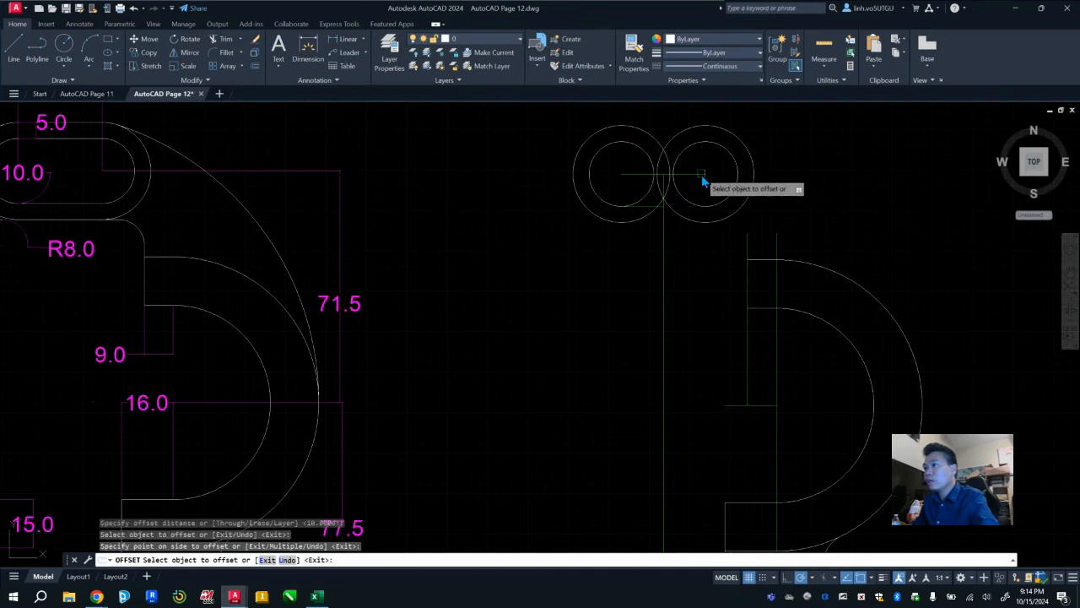
pyautogui.press('Escape')
pyautogui.press('Escape')
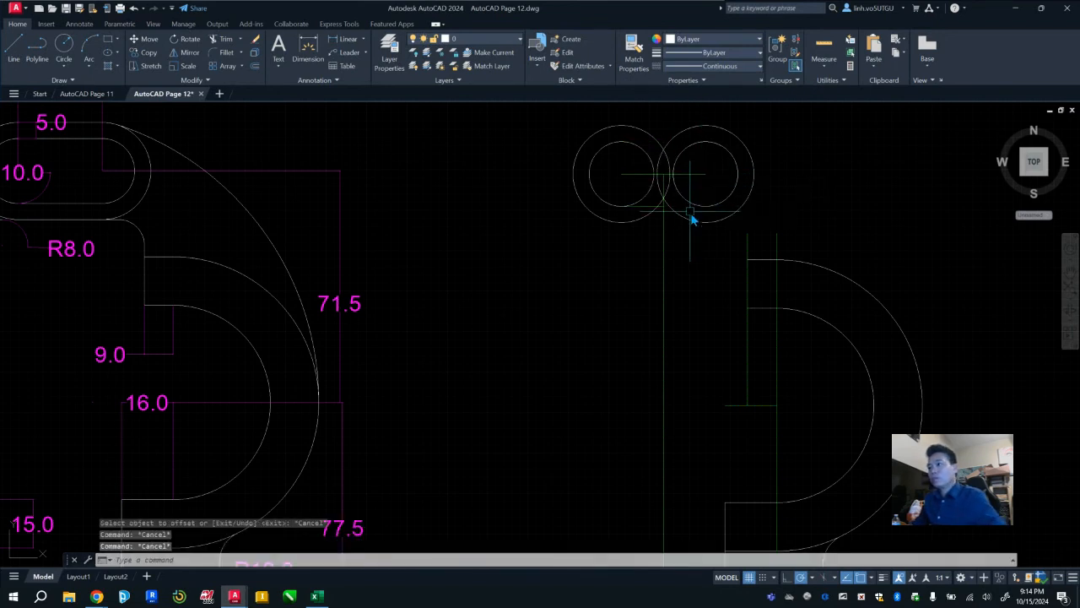
# Step: Delete the two horizontal centerlines between the upper circle centers and select the left outer circle
pyautogui.scroll(-2, 693, 220)
pyautogui.click(690, 194)
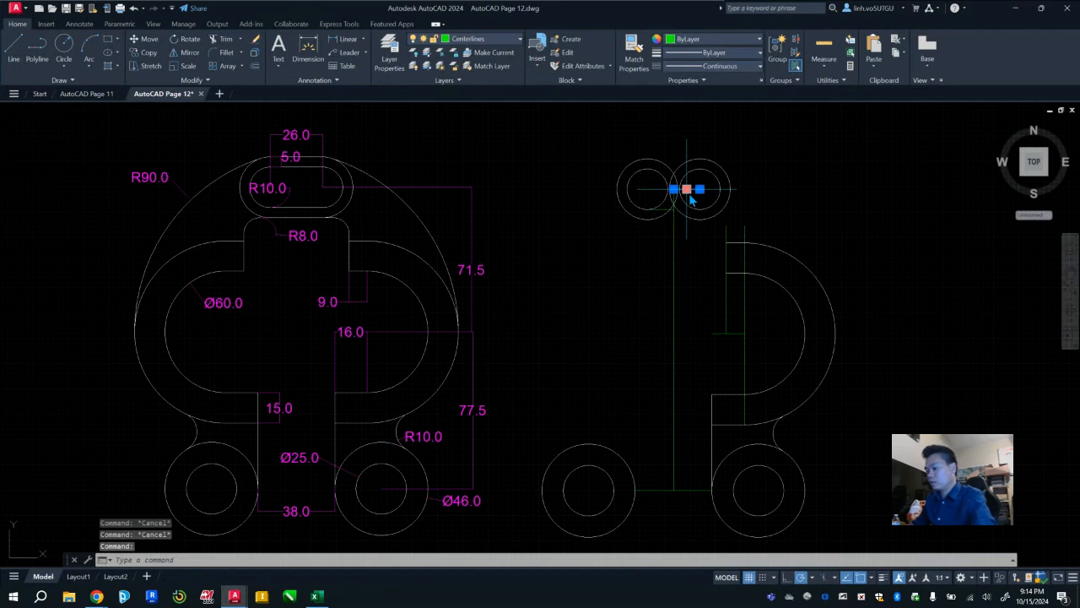
pyautogui.press('Delete')
pyautogui.click(654, 190)
pyautogui.press('Delete')
pyautogui.click(667, 216)
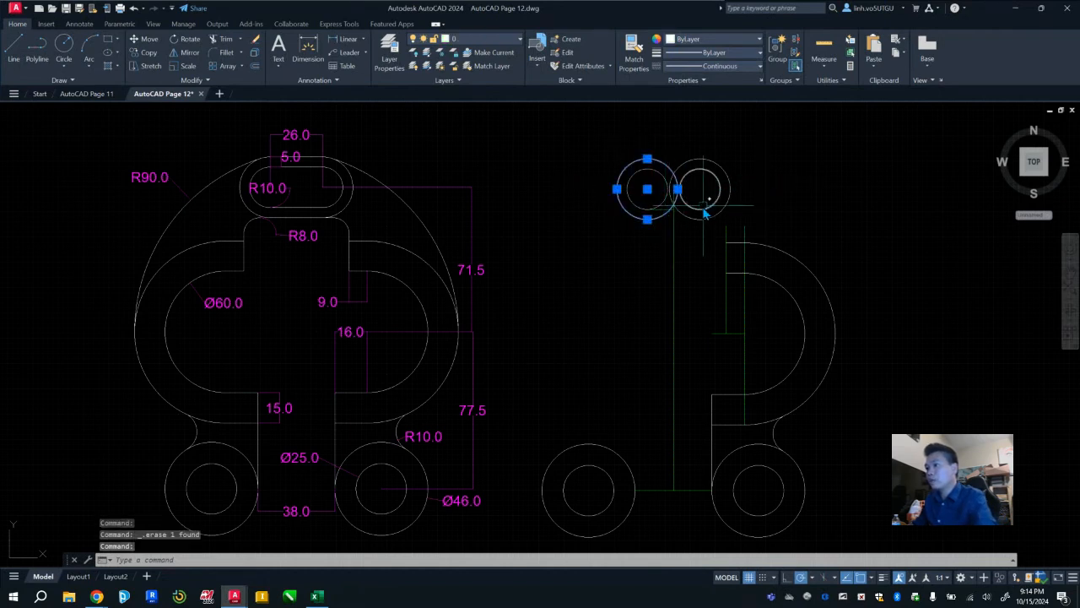